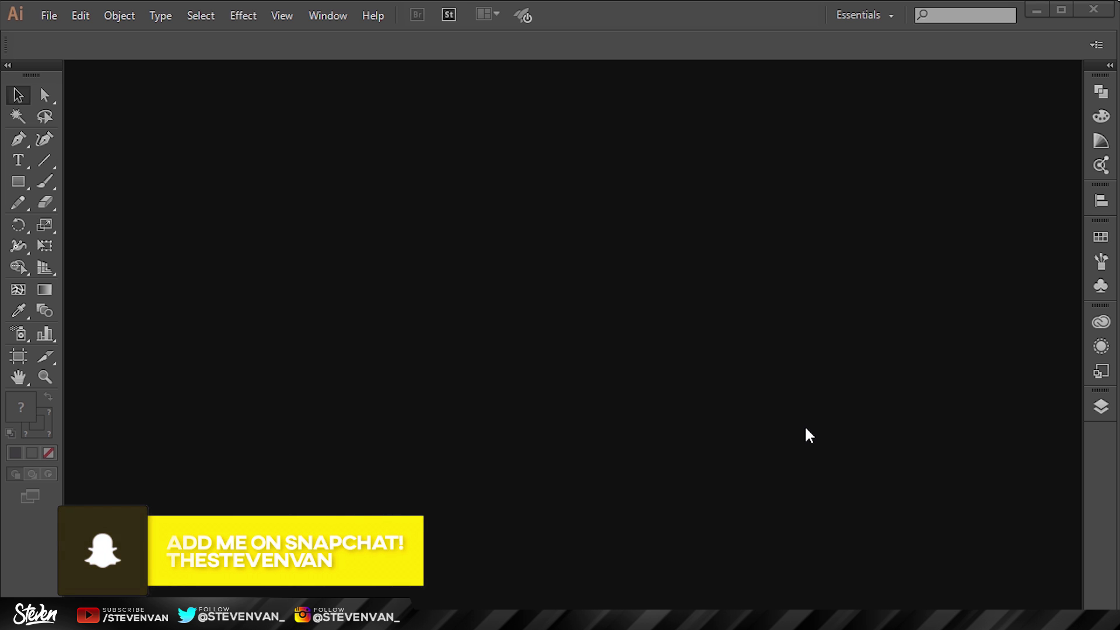
Step: Create a new 1000 × 1000 document with units set to Pixels
{"action": "left_click", "coordinate": [39, 14]}
{"action": "key", "text": "Escape"}
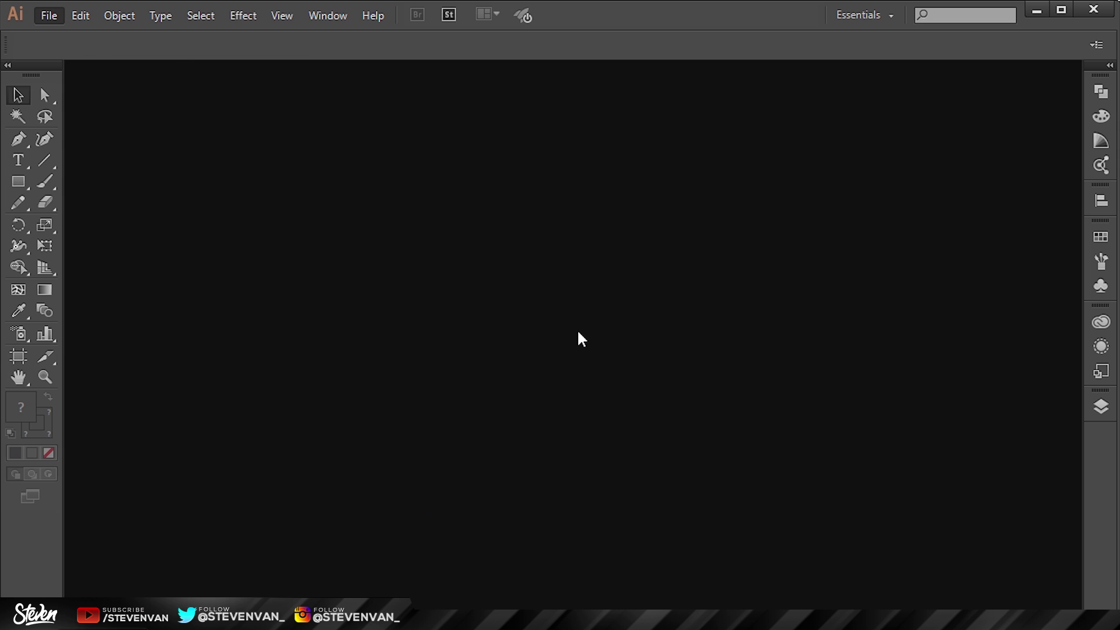
{"action": "key", "text": "ctrl+n"}
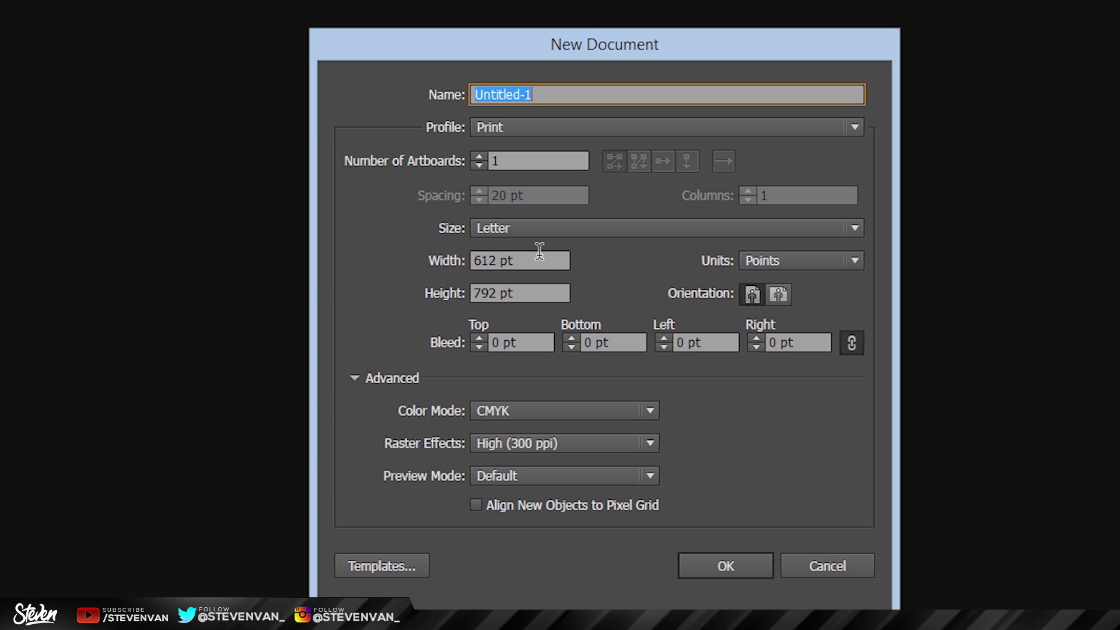
{"action": "left_click", "coordinate": [540, 252]}
{"action": "type", "text": "1000"}
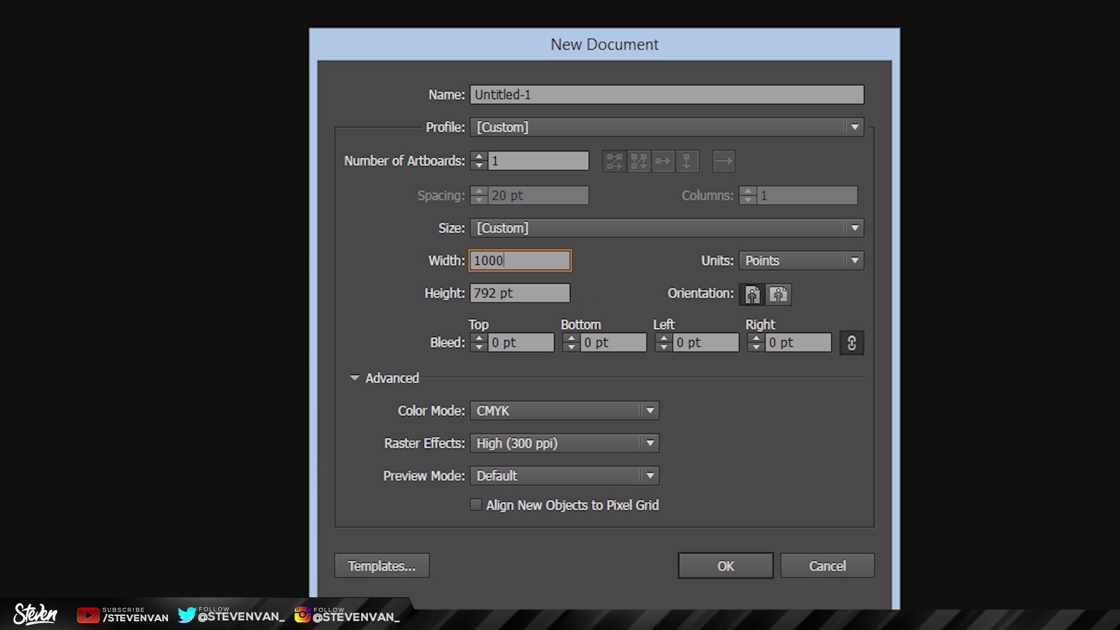
{"action": "key", "text": "Tab"}
{"action": "type", "text": "1000"}
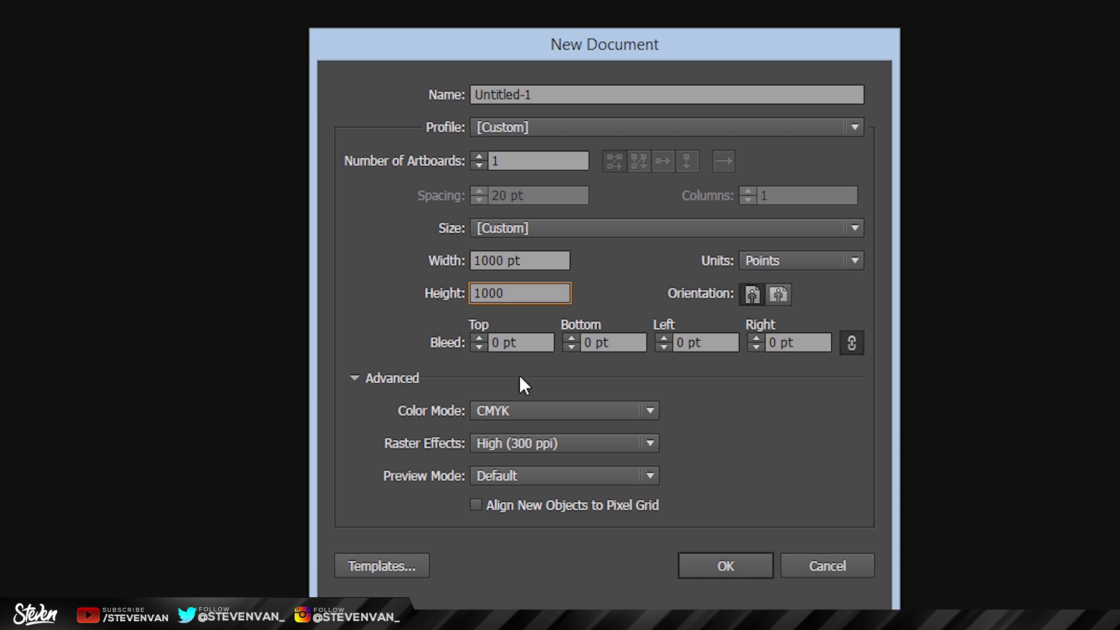
{"action": "left_click", "coordinate": [791, 265]}
{"action": "left_click", "coordinate": [777, 397]}
{"action": "left_click", "coordinate": [726, 566]}
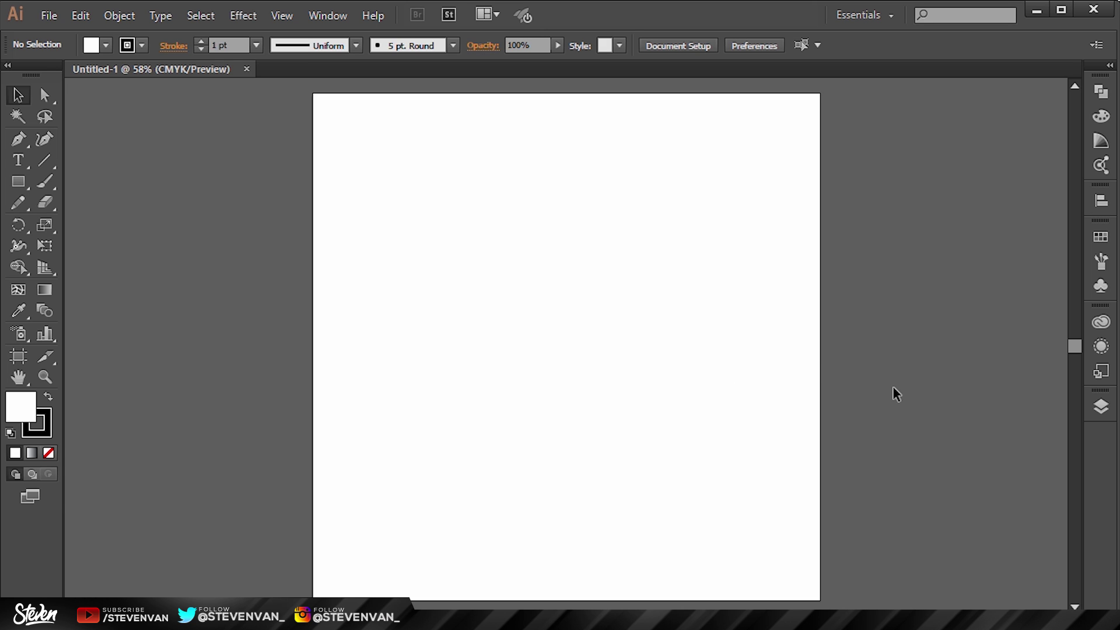
Step: Draw a wide rectangle in the upper artboard and remove its outline
{"action": "left_click", "coordinate": [27, 180]}
{"action": "left_click_drag", "start_coordinate": [398, 203], "coordinate": [673, 358]}
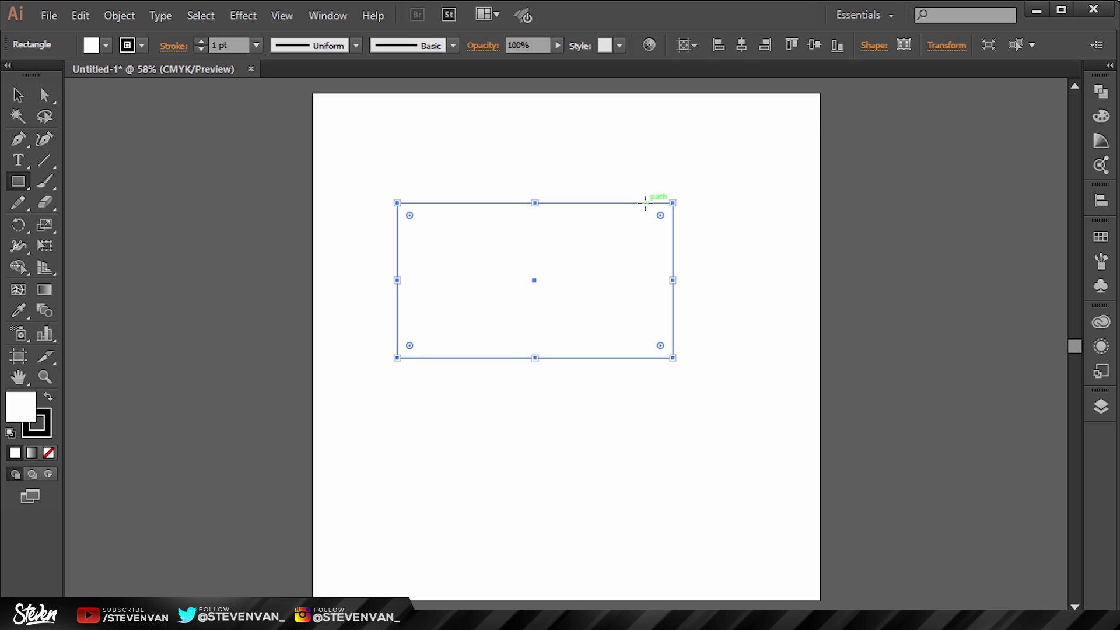
{"action": "left_click", "coordinate": [48, 413]}
{"action": "left_click", "coordinate": [49, 453]}
Step: Fill the rectangle with dark grey #212121
{"action": "double_click", "coordinate": [13, 398]}
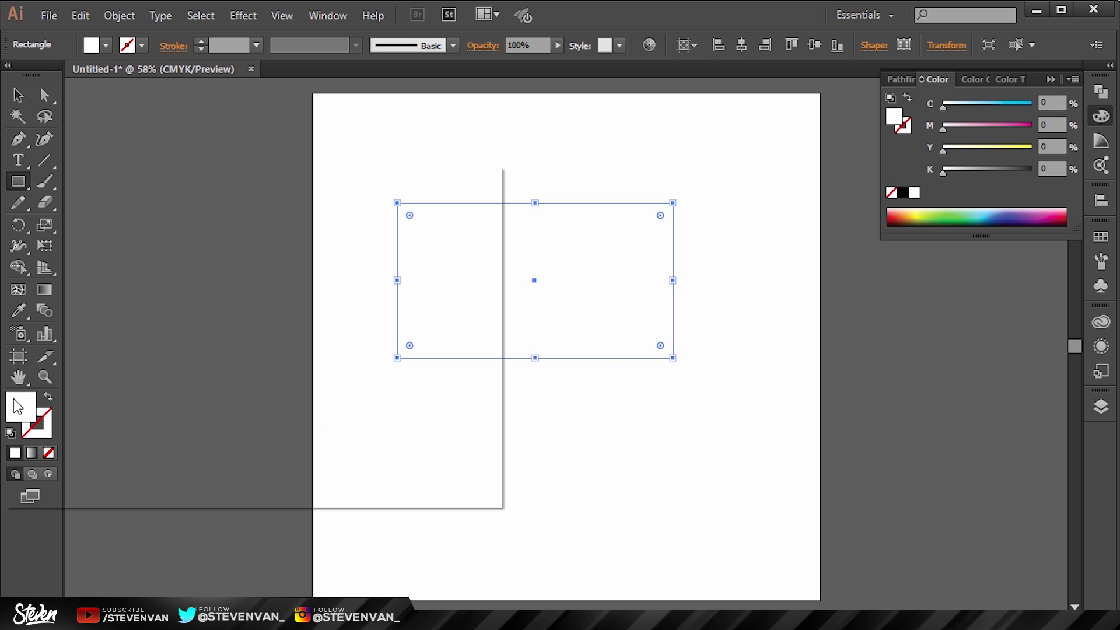
{"action": "left_click_drag", "start_coordinate": [55, 320], "coordinate": [6, 419]}
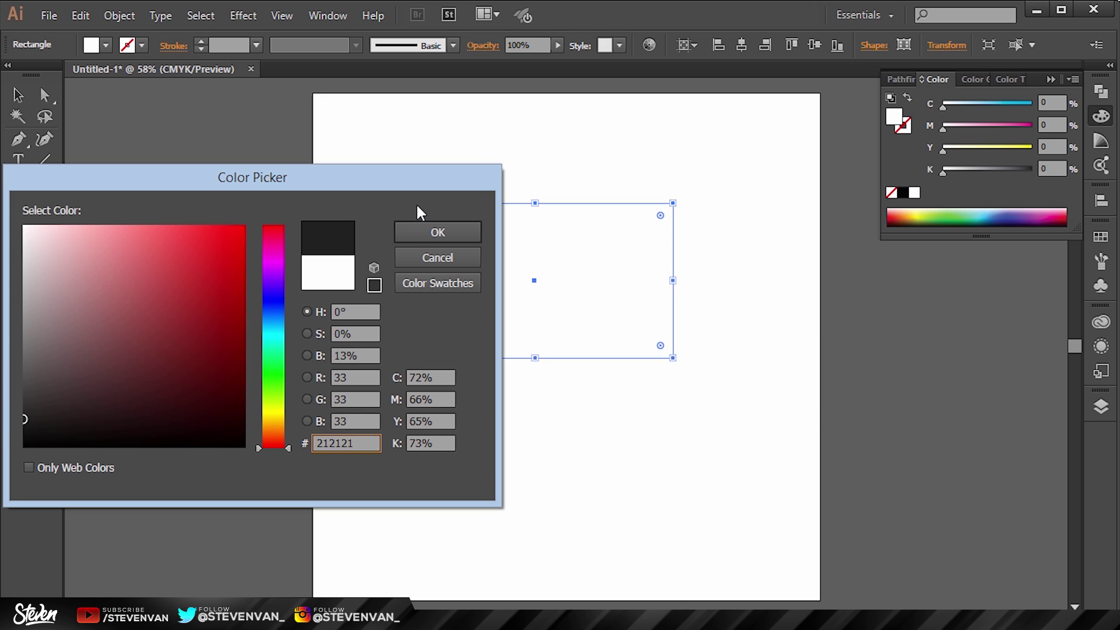
{"action": "left_click", "coordinate": [437, 232]}
{"action": "left_click", "coordinate": [1047, 80]}
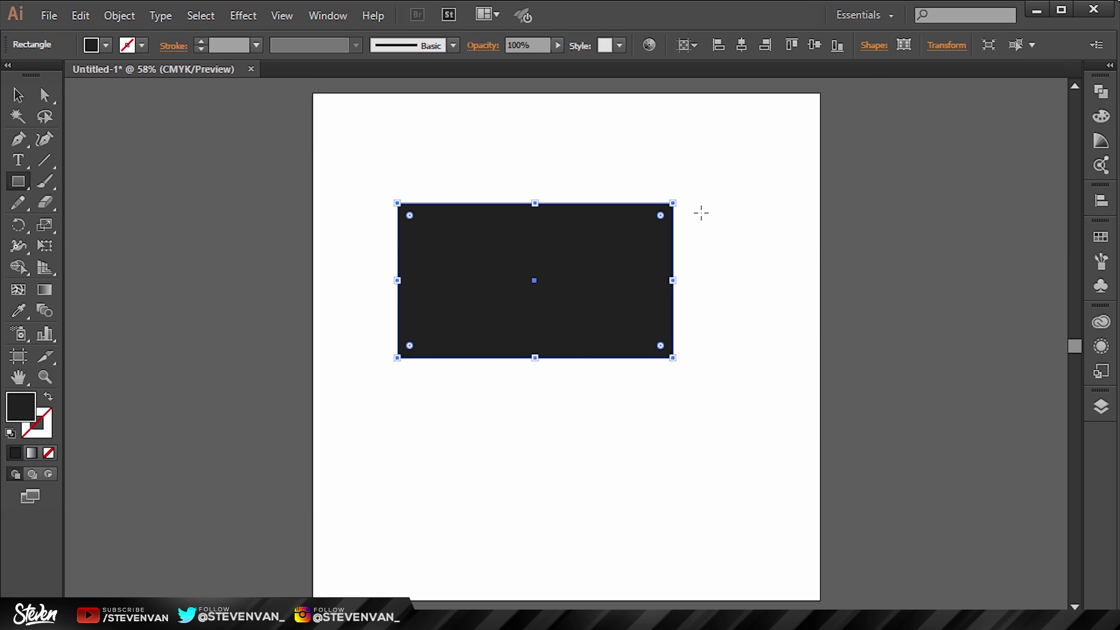
Step: Nudge the dark rectangle slightly to the right
{"action": "key", "text": "v"}
{"action": "left_click", "coordinate": [881, 258]}
{"action": "left_click_drag", "start_coordinate": [590, 258], "coordinate": [613, 258]}
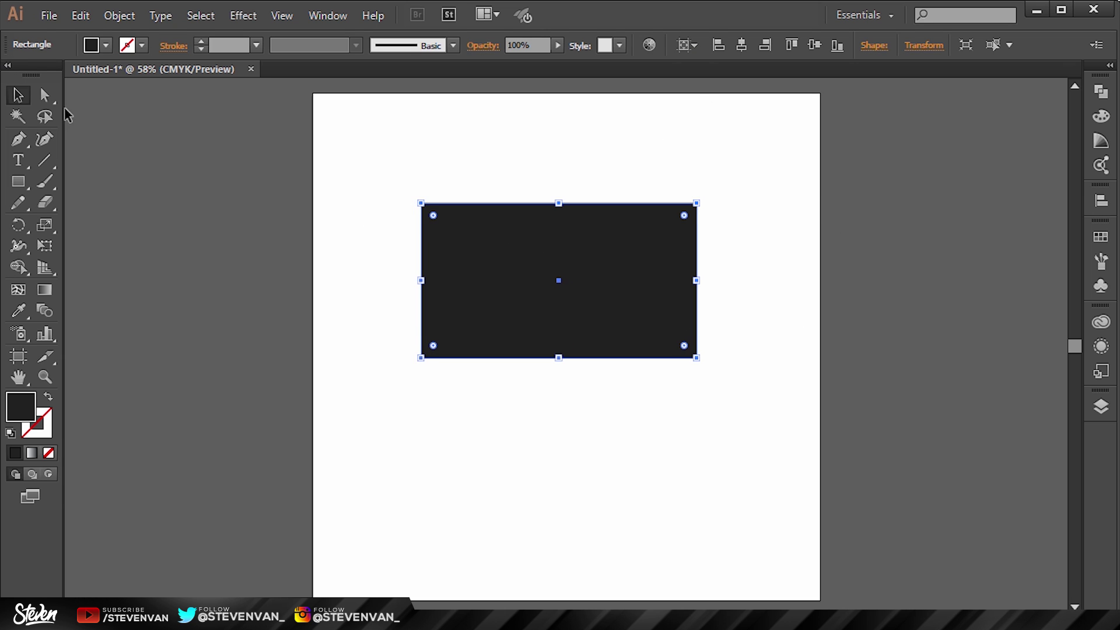
{"action": "left_click", "coordinate": [44, 94]}
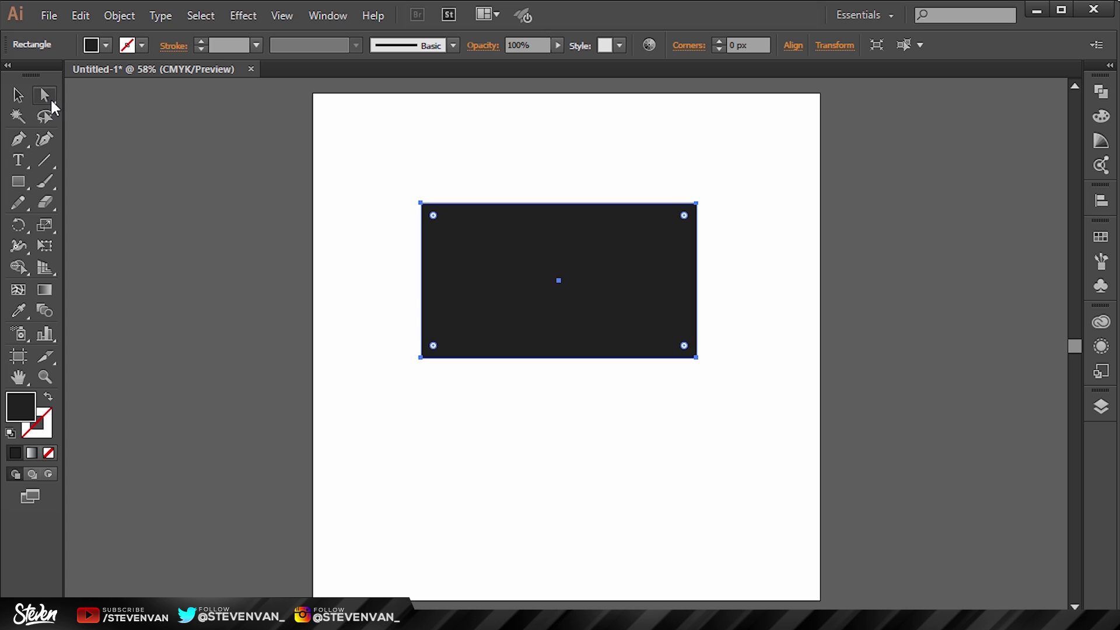
Step: Round the rectangle's right corners into a full semicircle
{"action": "left_click_drag", "start_coordinate": [734, 154], "coordinate": [650, 466]}
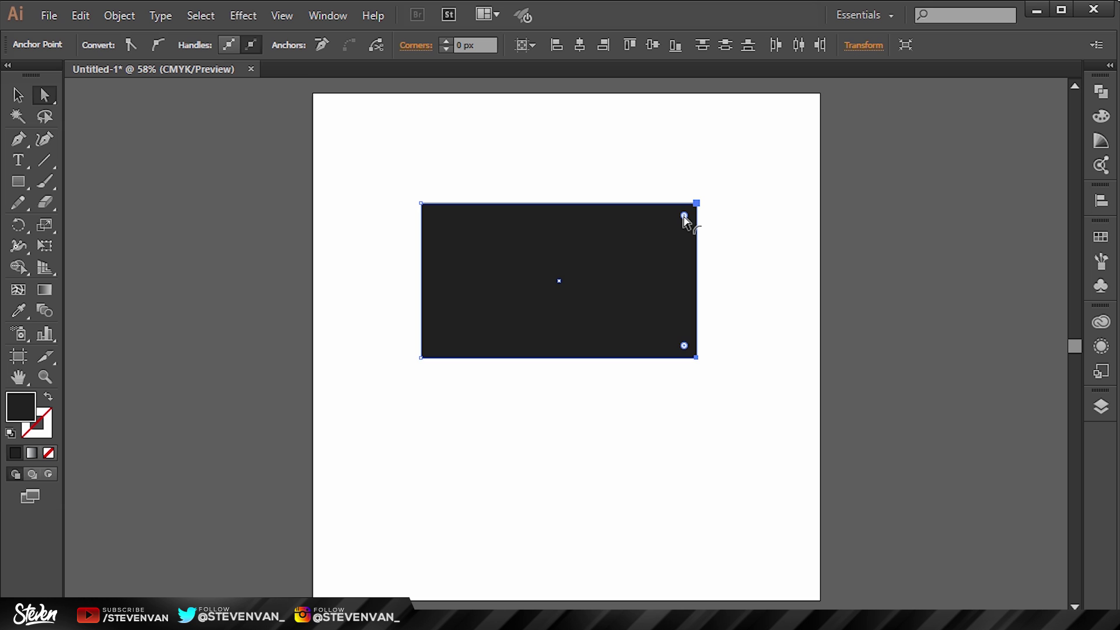
{"action": "left_click_drag", "start_coordinate": [684, 217], "coordinate": [450, 257]}
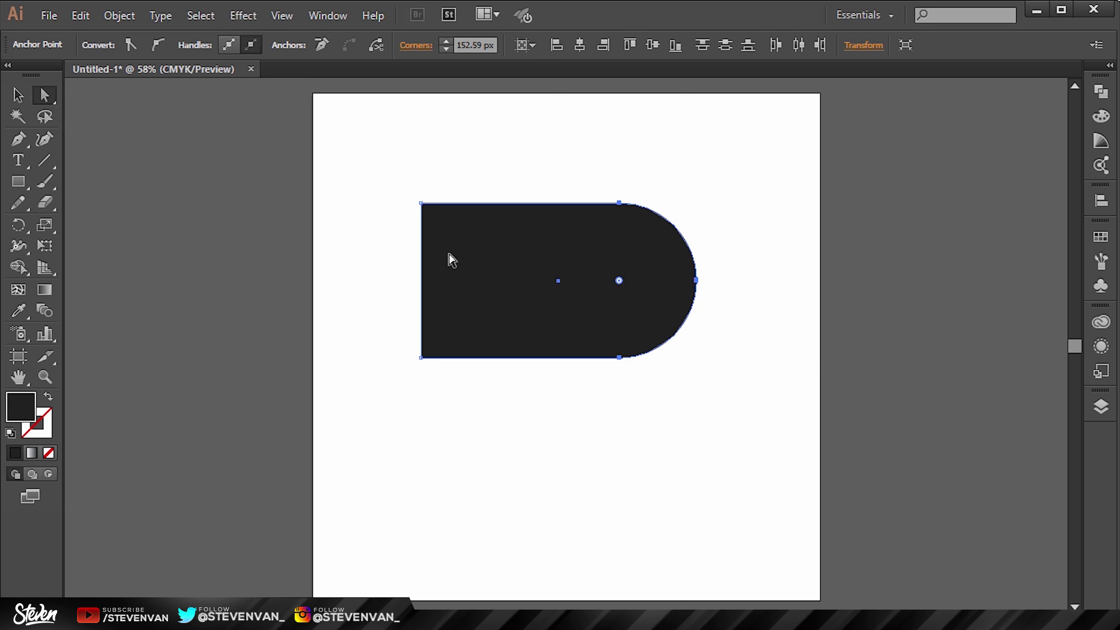
{"action": "left_click", "coordinate": [906, 199]}
{"action": "key", "text": "ctrl+equal"}
{"action": "key", "text": "ctrl+equal"}
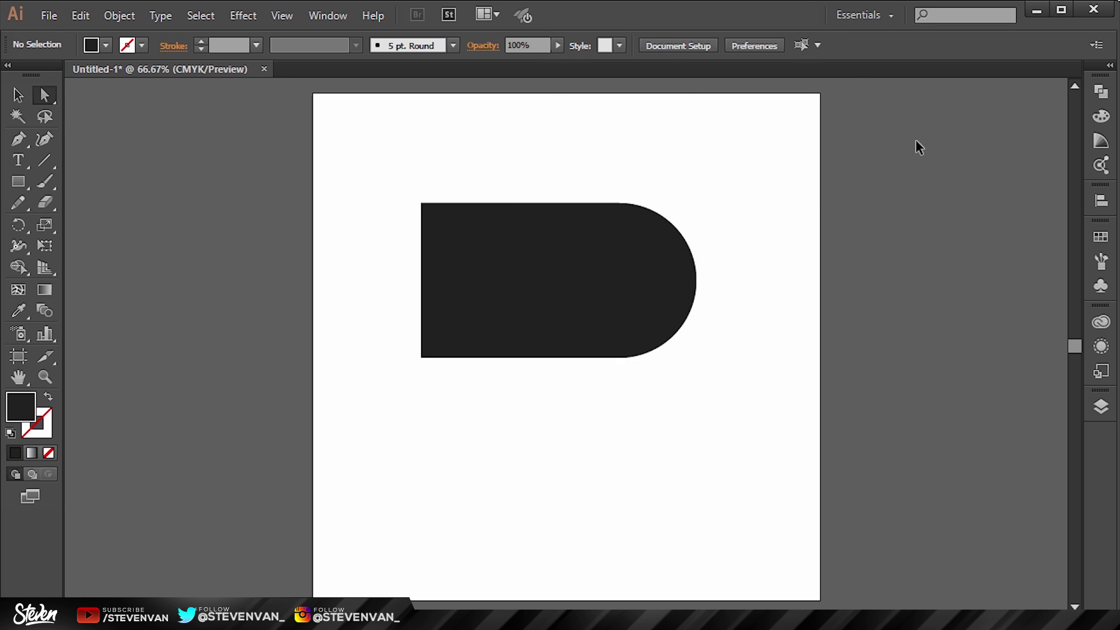
{"action": "scroll", "coordinate": [915, 145], "scroll_direction": "up", "scroll_amount": 5}
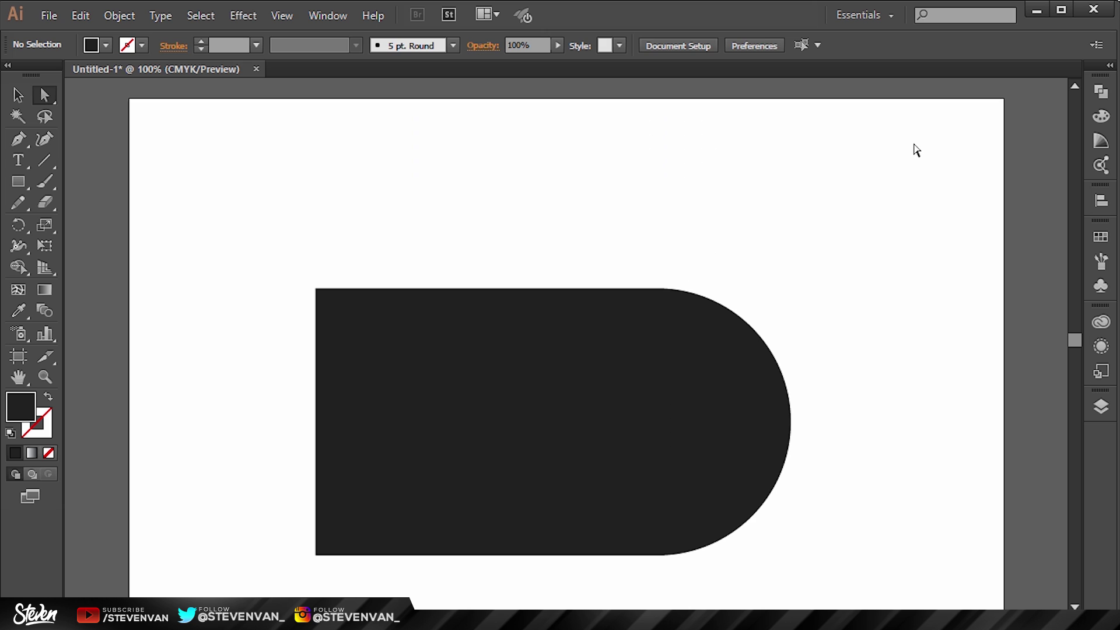
{"action": "left_click", "coordinate": [659, 409]}
{"action": "scroll", "coordinate": [657, 405], "scroll_direction": "down", "scroll_amount": 2}
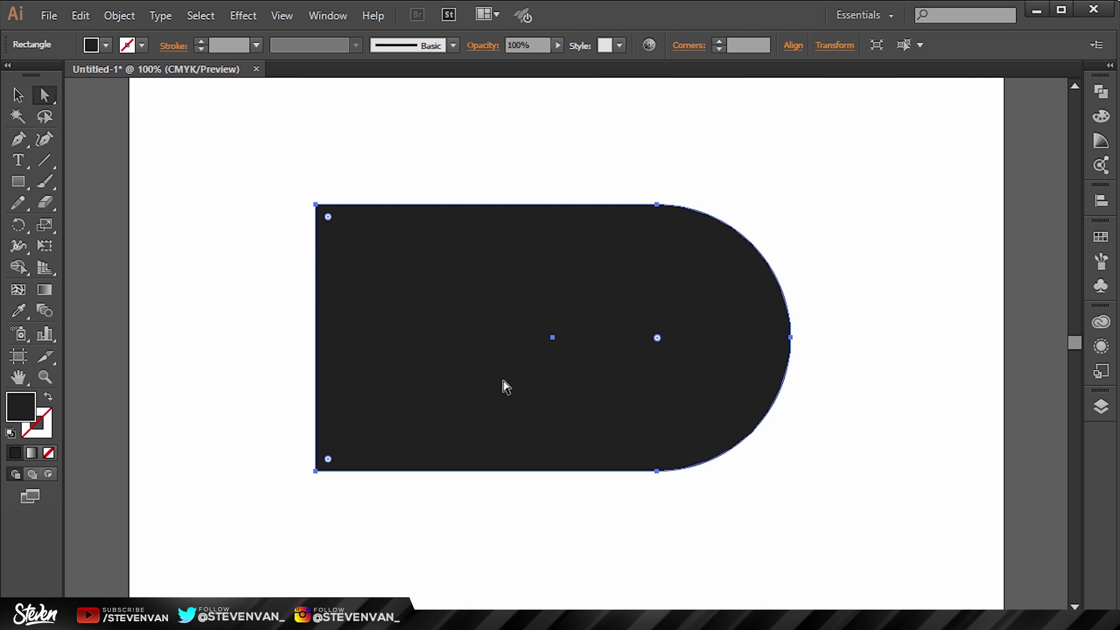
Step: Shift the rounded end's anchors about 90 px left to shorten the tab
{"action": "left_click", "coordinate": [823, 166]}
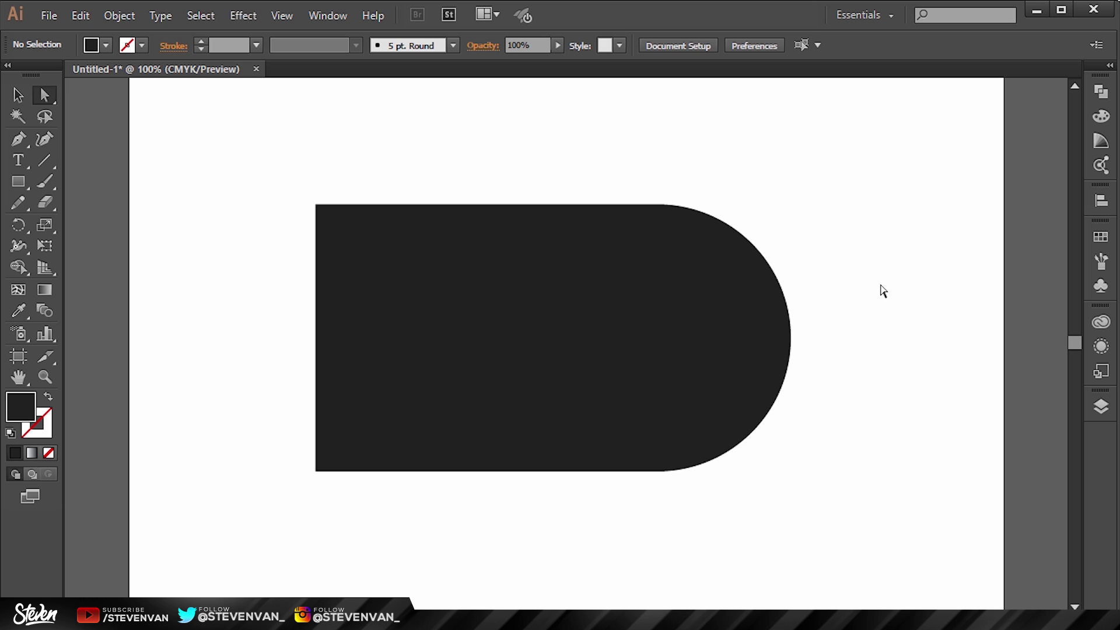
{"action": "left_click", "coordinate": [604, 269]}
{"action": "left_click_drag", "start_coordinate": [538, 155], "coordinate": [936, 534]}
{"action": "key", "text": "shift+Left"}
{"action": "key", "text": "shift+Left"}
{"action": "key", "text": "shift+Left"}
{"action": "key", "text": "shift+Left"}
{"action": "key", "text": "shift+Left"}
{"action": "key", "text": "shift+Left"}
{"action": "key", "text": "shift+Left"}
{"action": "key", "text": "shift+Left"}
{"action": "key", "text": "shift+Left"}
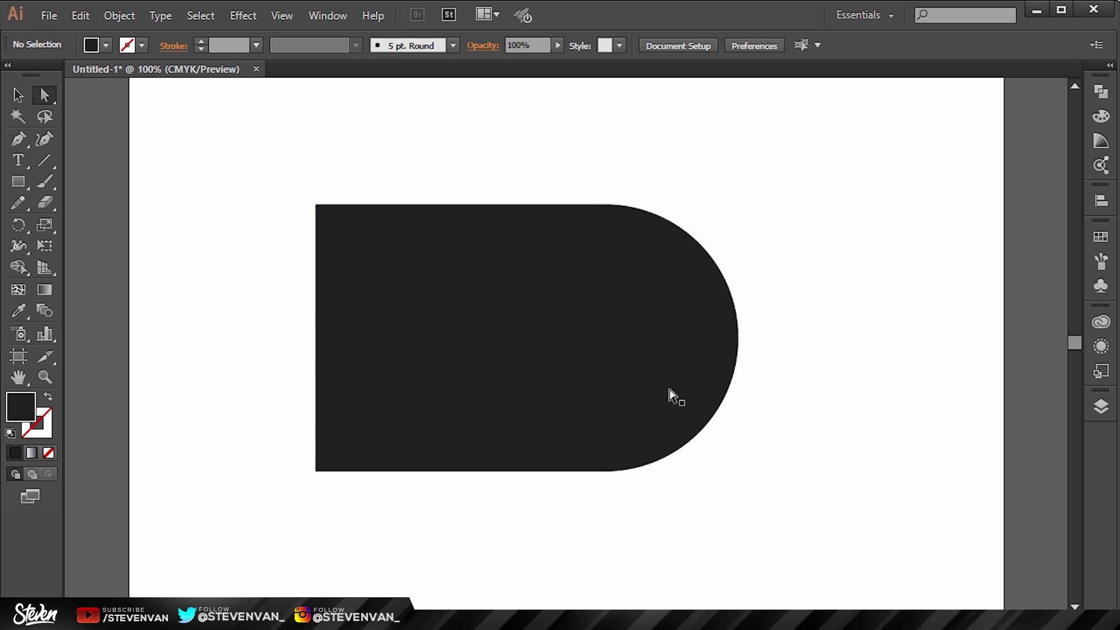
{"action": "left_click", "coordinate": [270, 230]}
{"action": "left_click", "coordinate": [470, 237]}
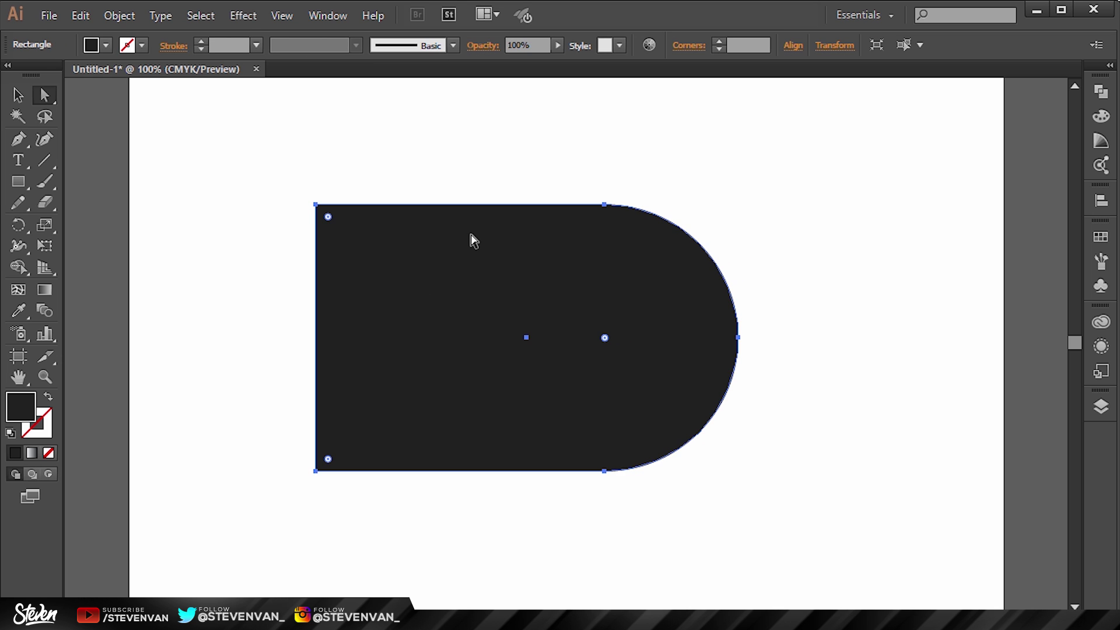
{"action": "left_click", "coordinate": [133, 19]}
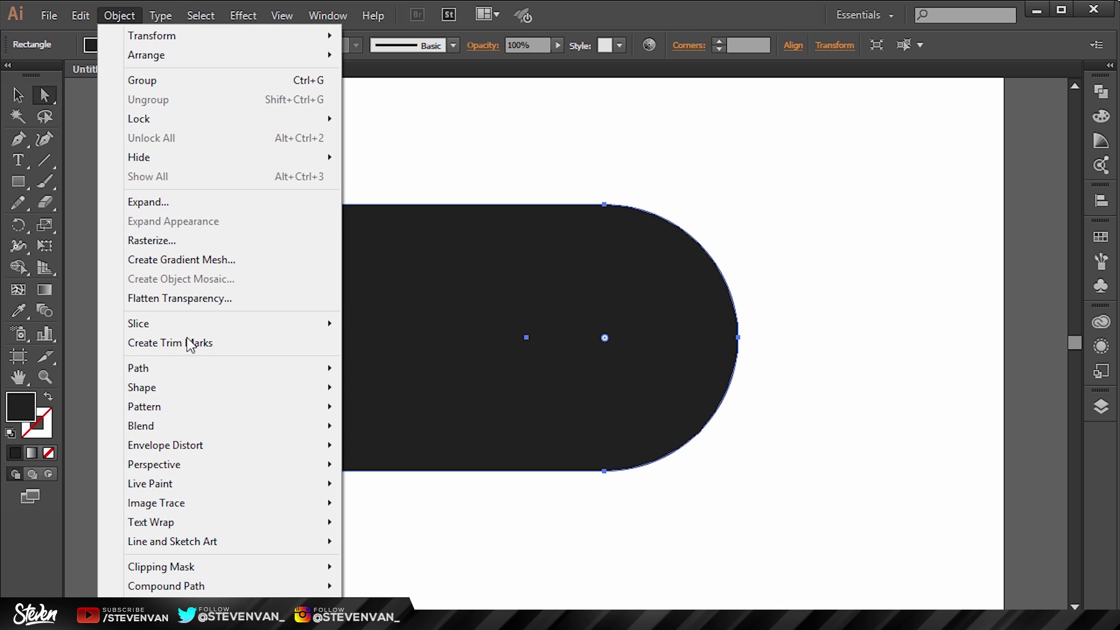
Step: Add an offset path of -30 px inside the D-shaped tab
{"action": "mouse_move", "coordinate": [195, 377]}
{"action": "left_click", "coordinate": [430, 433]}
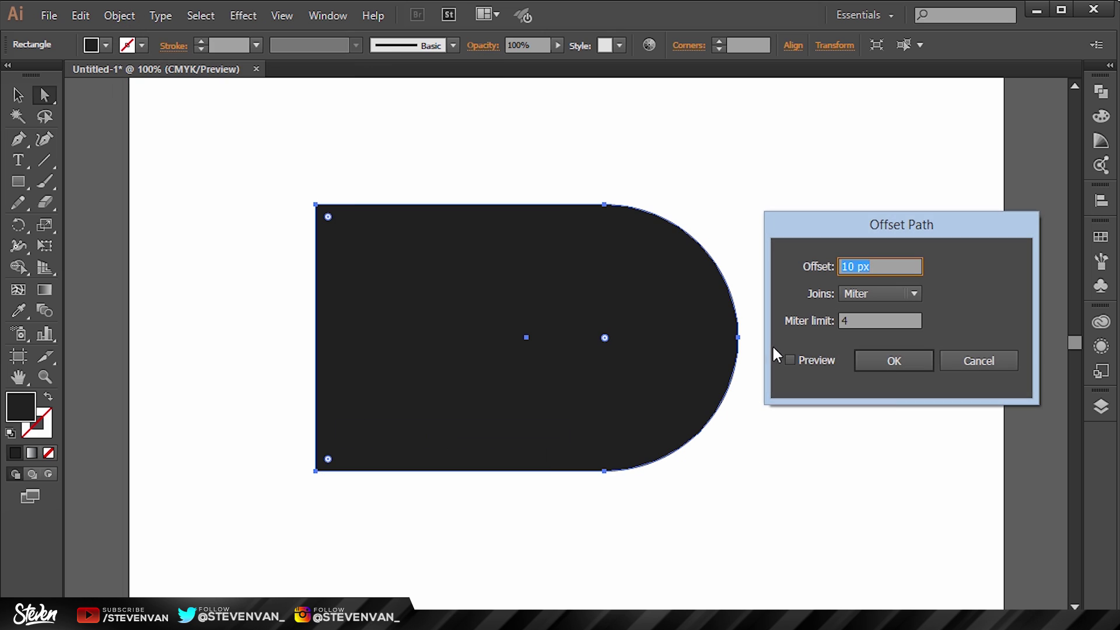
{"action": "left_click", "coordinate": [796, 359]}
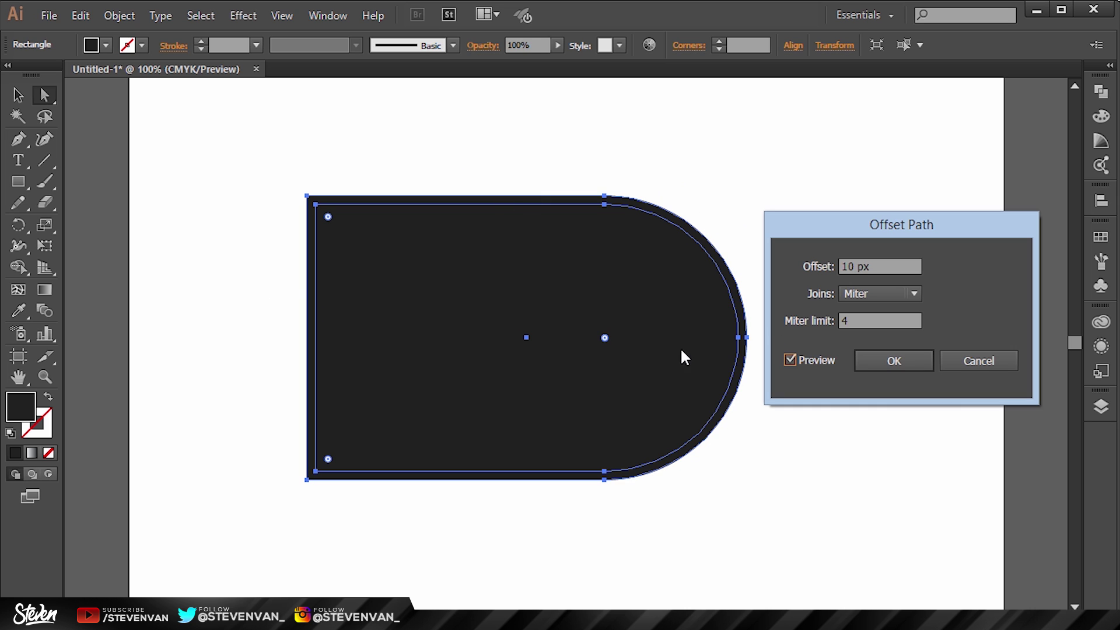
{"action": "double_click", "coordinate": [846, 267]}
{"action": "type", "text": "30"}
{"action": "key", "text": "Tab"}
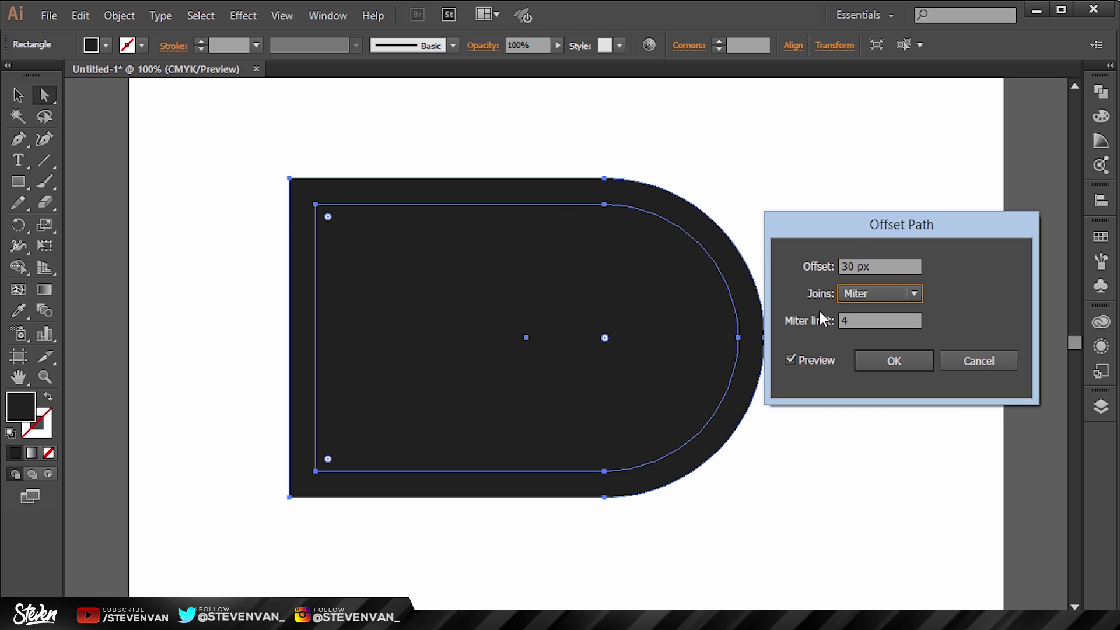
{"action": "left_click", "coordinate": [843, 266]}
{"action": "type", "text": "-"}
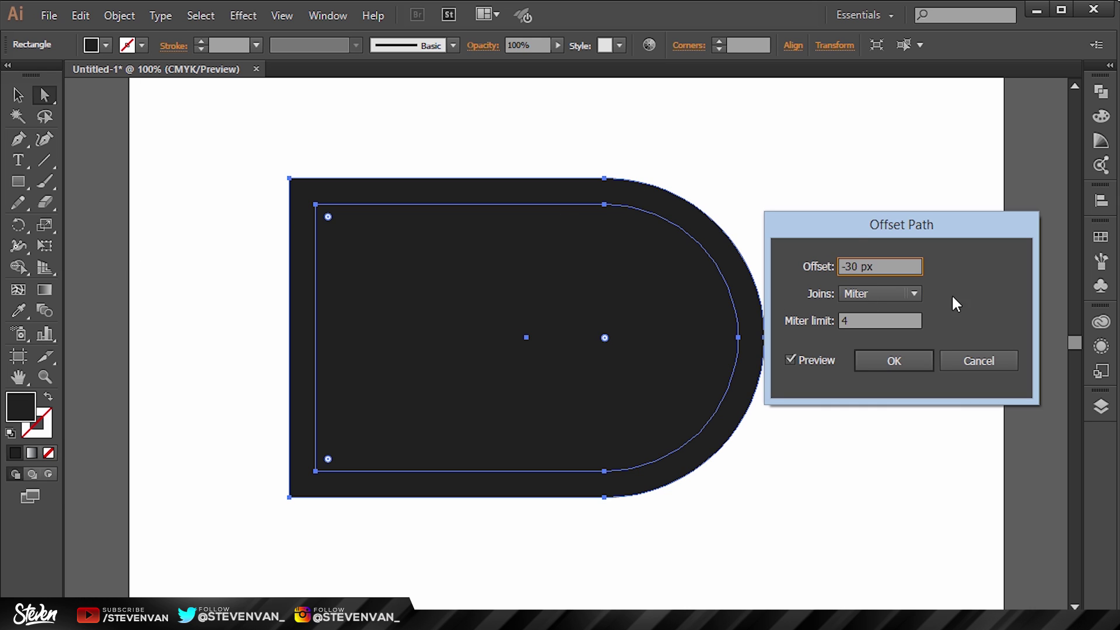
{"action": "key", "text": "Tab"}
{"action": "key", "text": "Tab"}
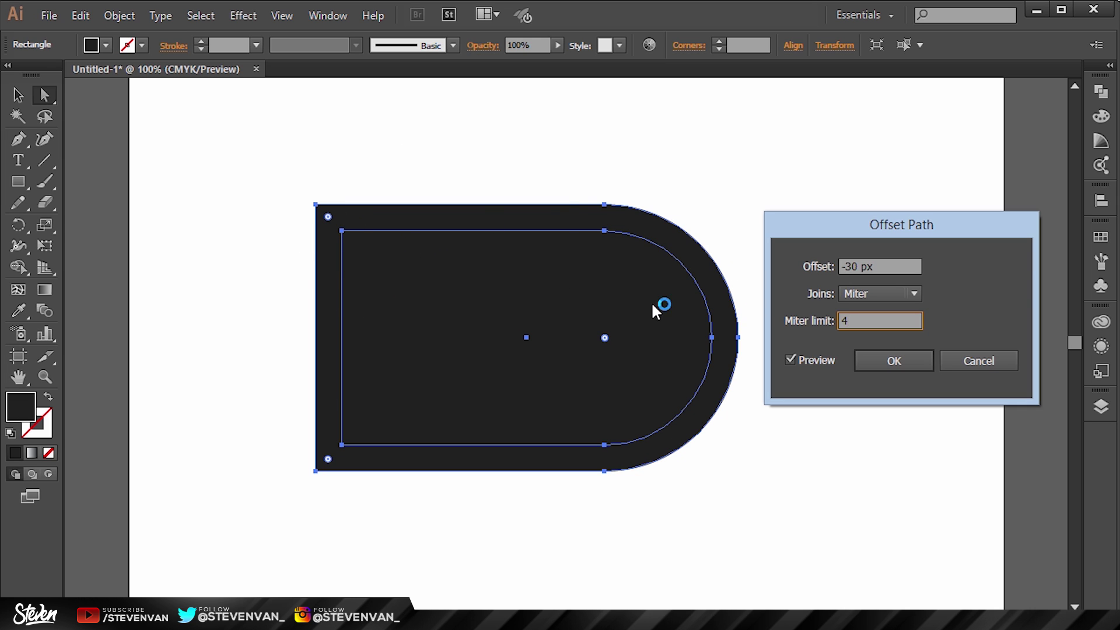
{"action": "left_click", "coordinate": [893, 366]}
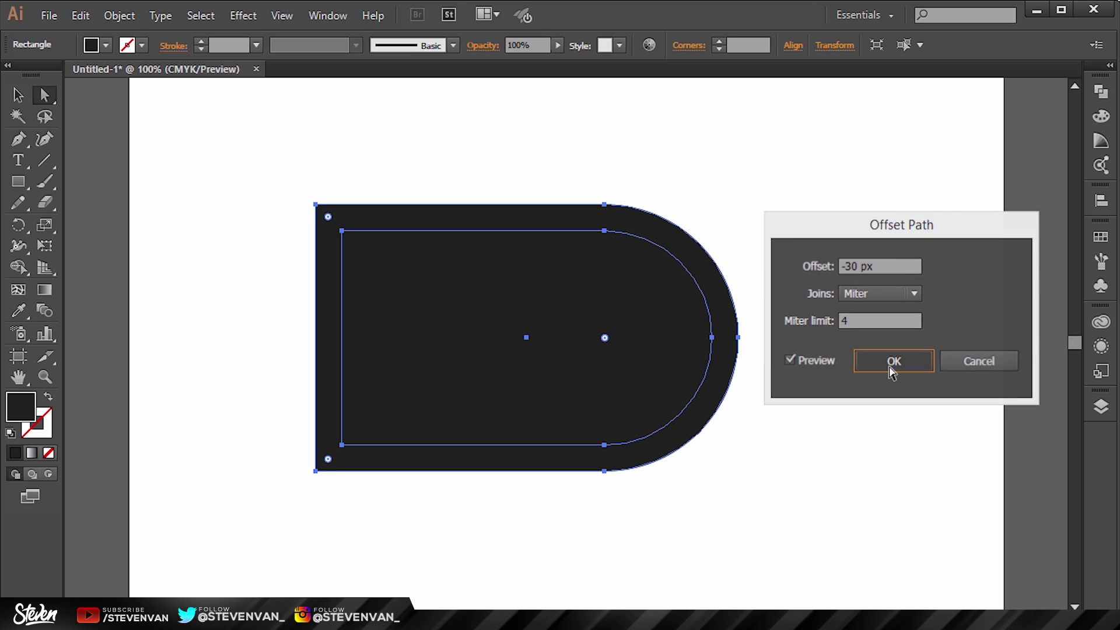
Step: Test-move the inner offset shape, undo the move, and reselect it
{"action": "left_click", "coordinate": [894, 229]}
{"action": "left_click_drag", "start_coordinate": [581, 319], "coordinate": [800, 325]}
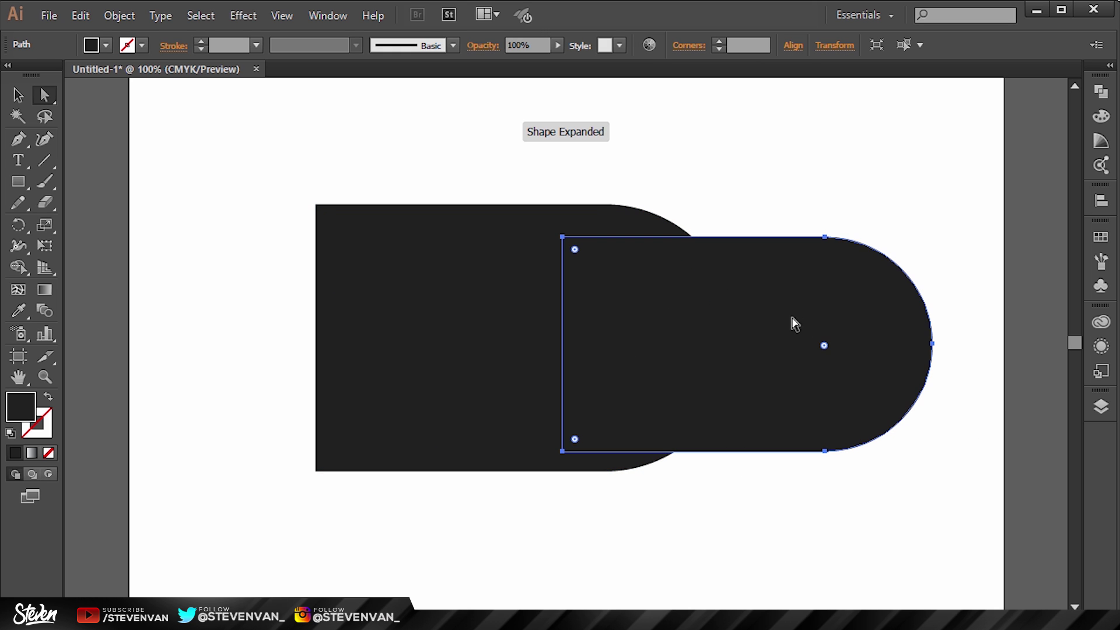
{"action": "left_click_drag", "start_coordinate": [883, 320], "coordinate": [897, 318]}
{"action": "key", "text": "ctrl+z"}
{"action": "key", "text": "ctrl+z"}
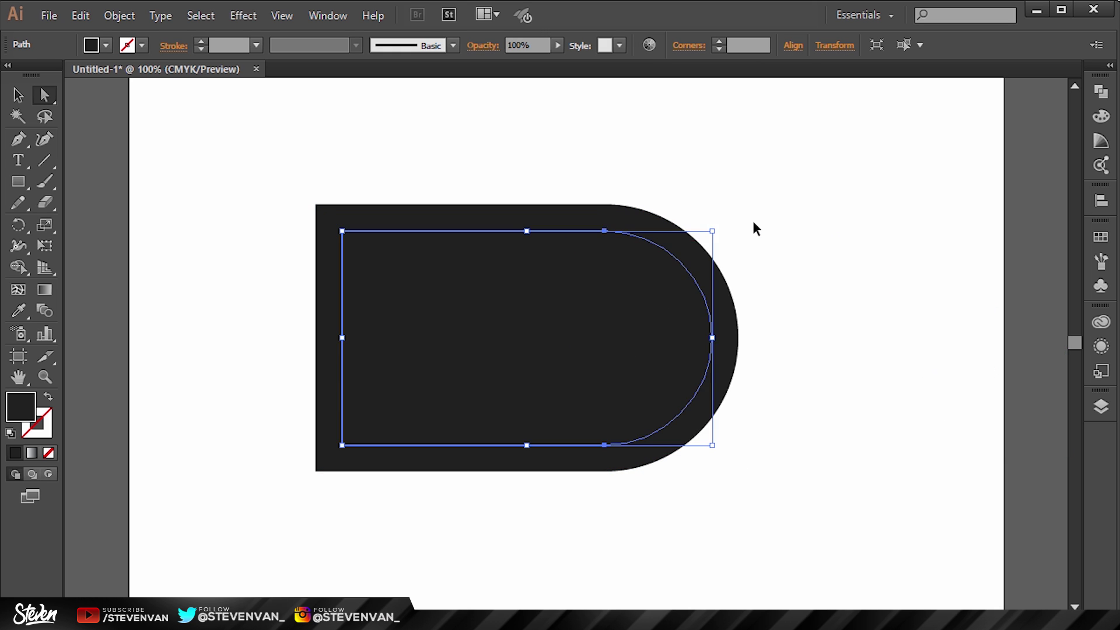
{"action": "left_click", "coordinate": [843, 243]}
{"action": "left_click", "coordinate": [498, 341]}
{"action": "left_click", "coordinate": [114, 14]}
Step: Add another -30 px offset path inside the first inset
{"action": "mouse_move", "coordinate": [205, 369]}
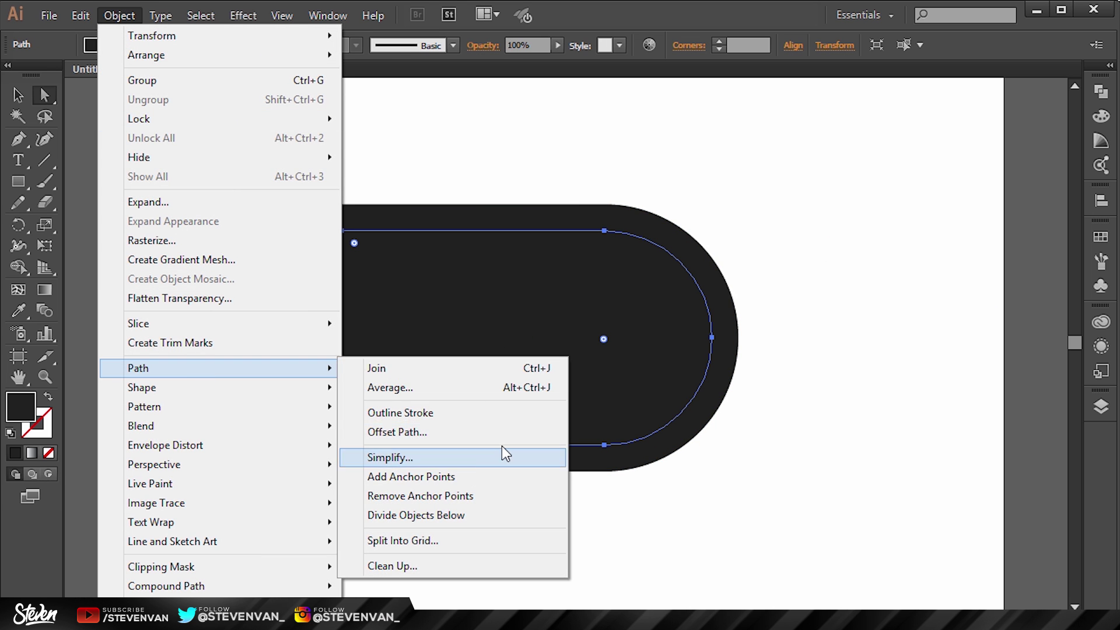
{"action": "left_click", "coordinate": [549, 432]}
{"action": "left_click", "coordinate": [824, 359]}
{"action": "left_click", "coordinate": [906, 362]}
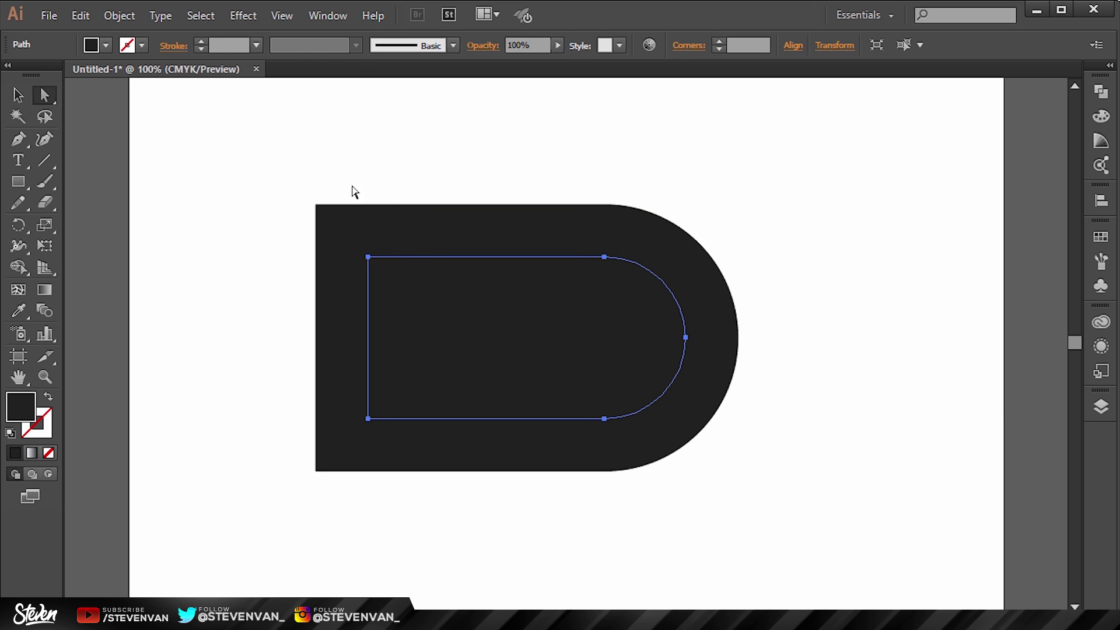
Step: Select all three nested D shapes
{"action": "left_click_drag", "start_coordinate": [352, 191], "coordinate": [377, 266]}
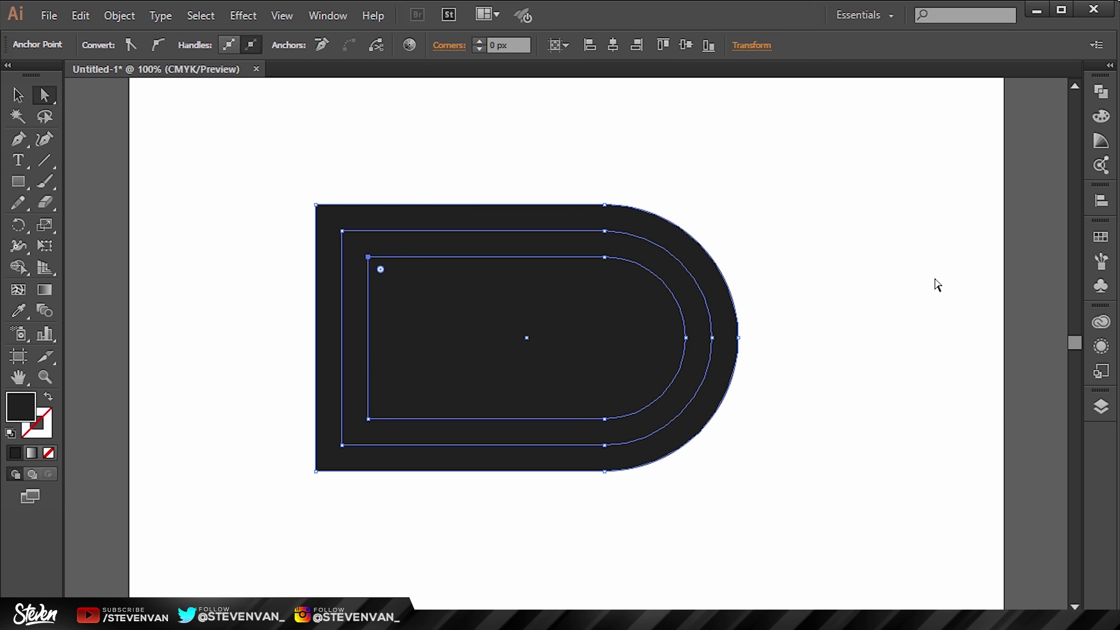
{"action": "left_click_drag", "start_coordinate": [211, 152], "coordinate": [749, 478]}
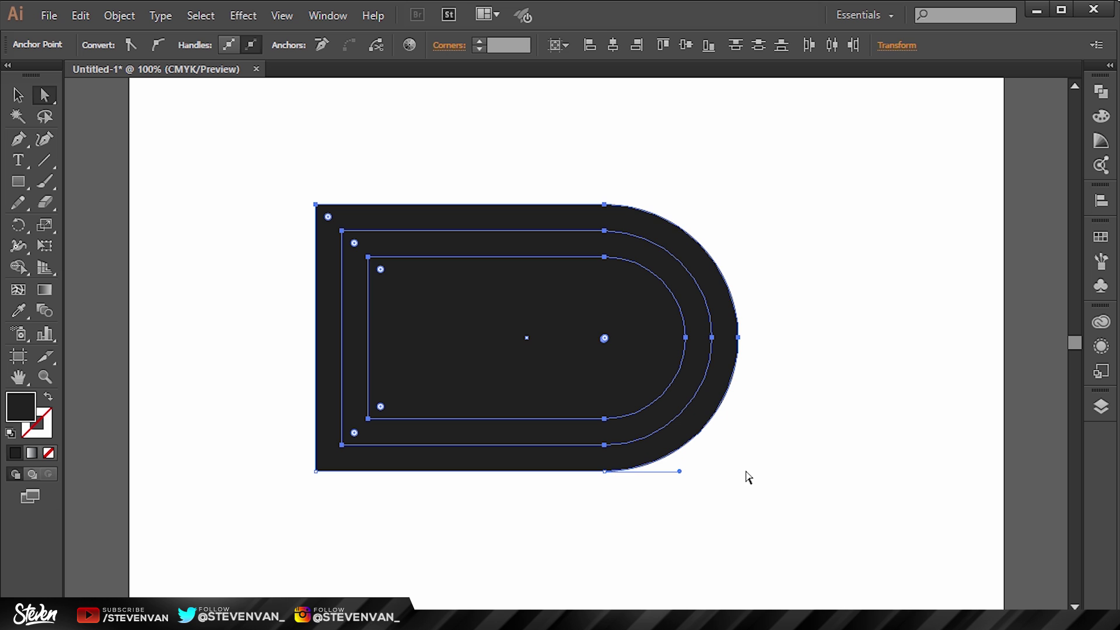
{"action": "left_click", "coordinate": [18, 94]}
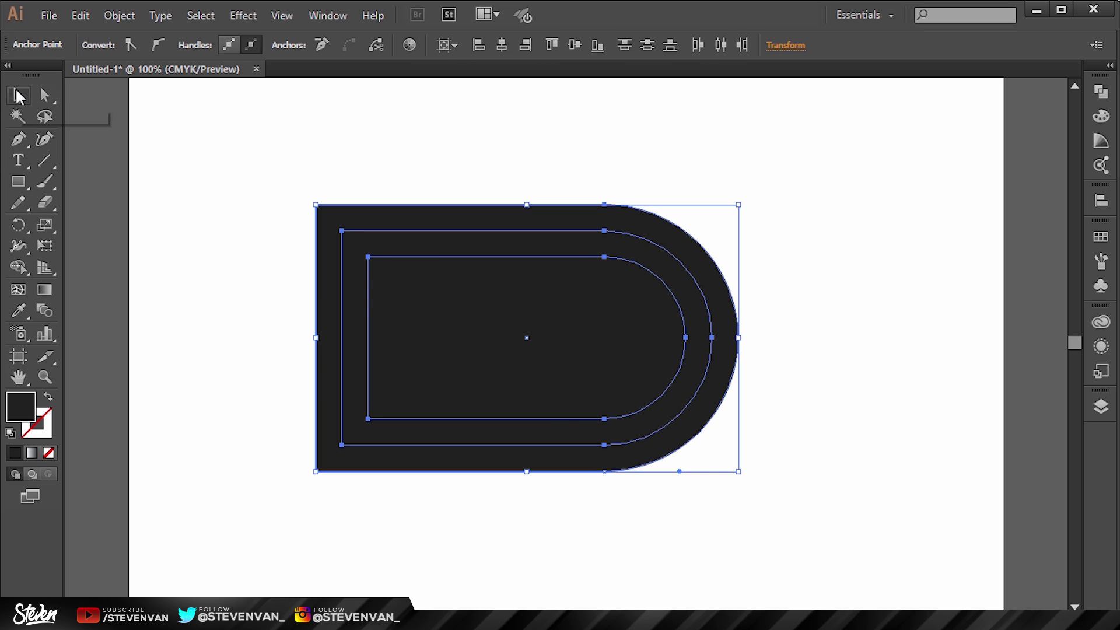
{"action": "left_click_drag", "start_coordinate": [195, 130], "coordinate": [845, 565]}
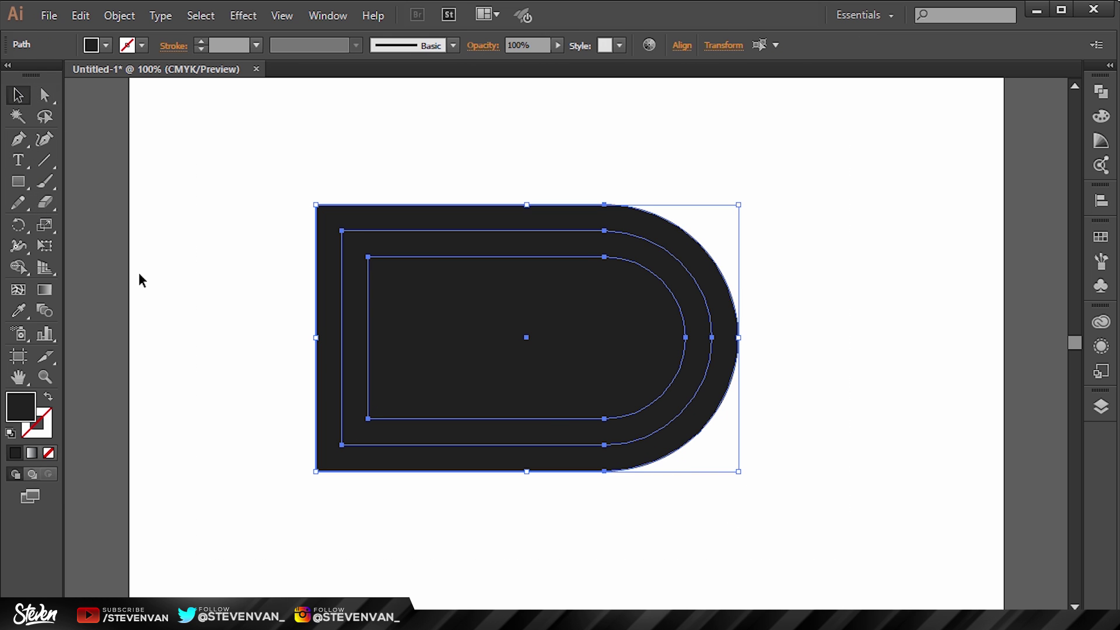
Step: Delete the middle ring with the Shape Builder tool, leaving a white gap
{"action": "left_click", "coordinate": [26, 267]}
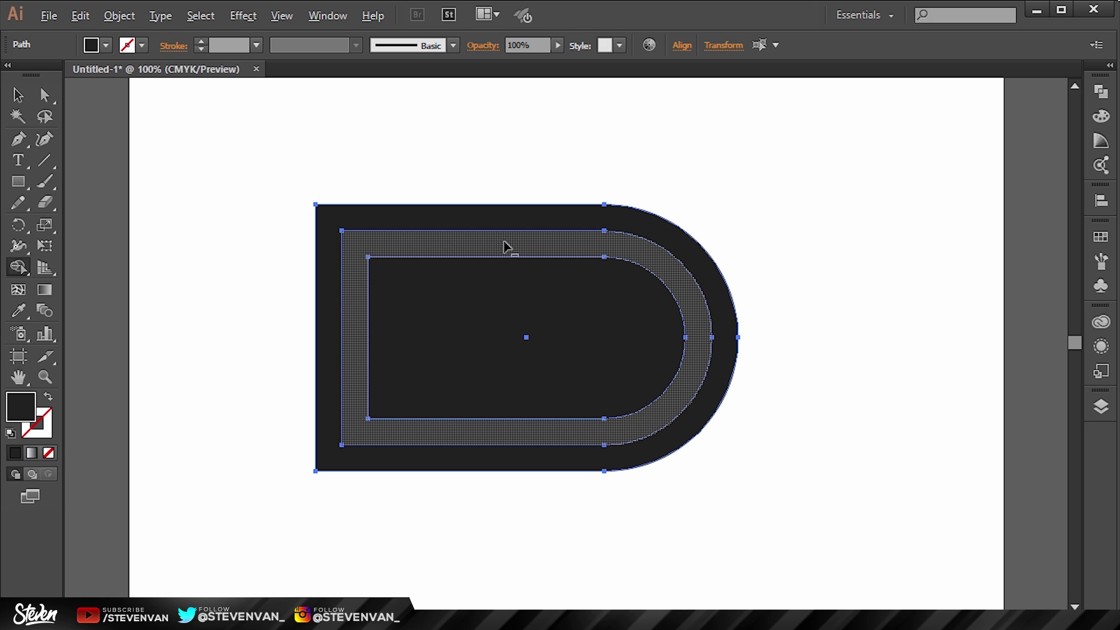
{"action": "left_click_drag", "start_coordinate": [509, 247], "coordinate": [614, 256]}
{"action": "left_click", "coordinate": [550, 249], "text": "alt"}
Step: Test-move the outer D to confirm it separated, then undo the move
{"action": "key", "text": "v"}
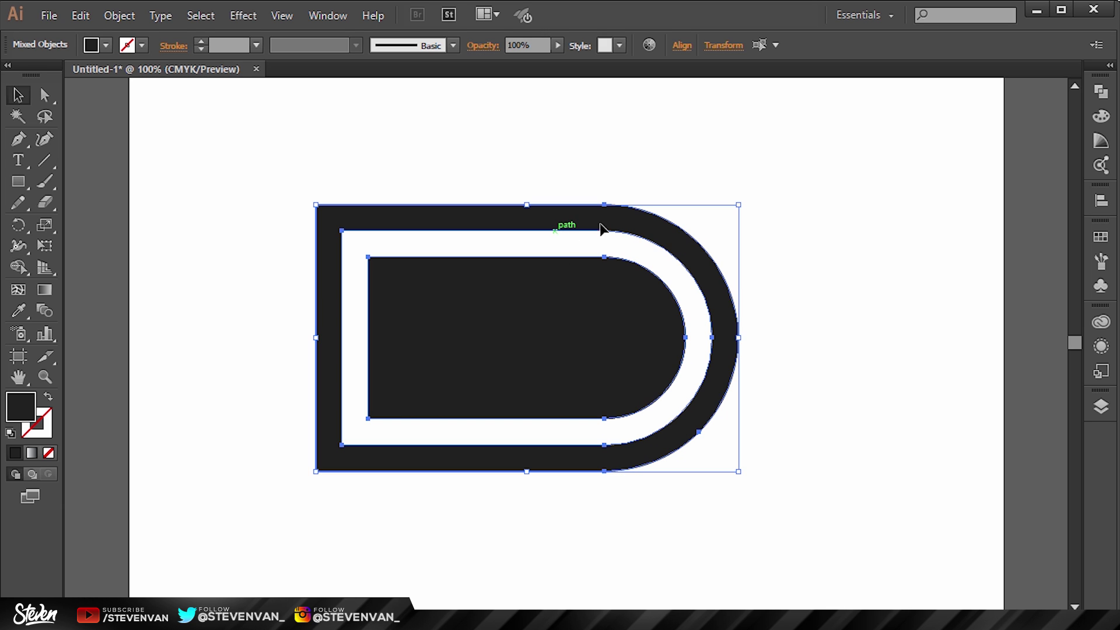
{"action": "left_click", "coordinate": [801, 205]}
{"action": "left_click_drag", "start_coordinate": [667, 228], "coordinate": [841, 268]}
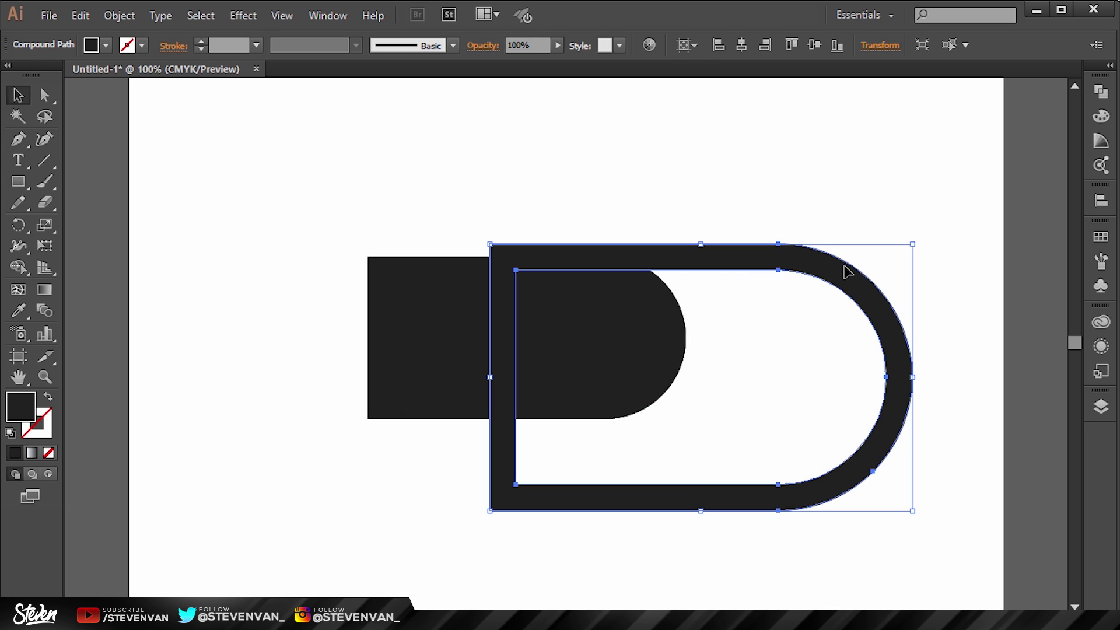
{"action": "key", "text": "ctrl+z"}
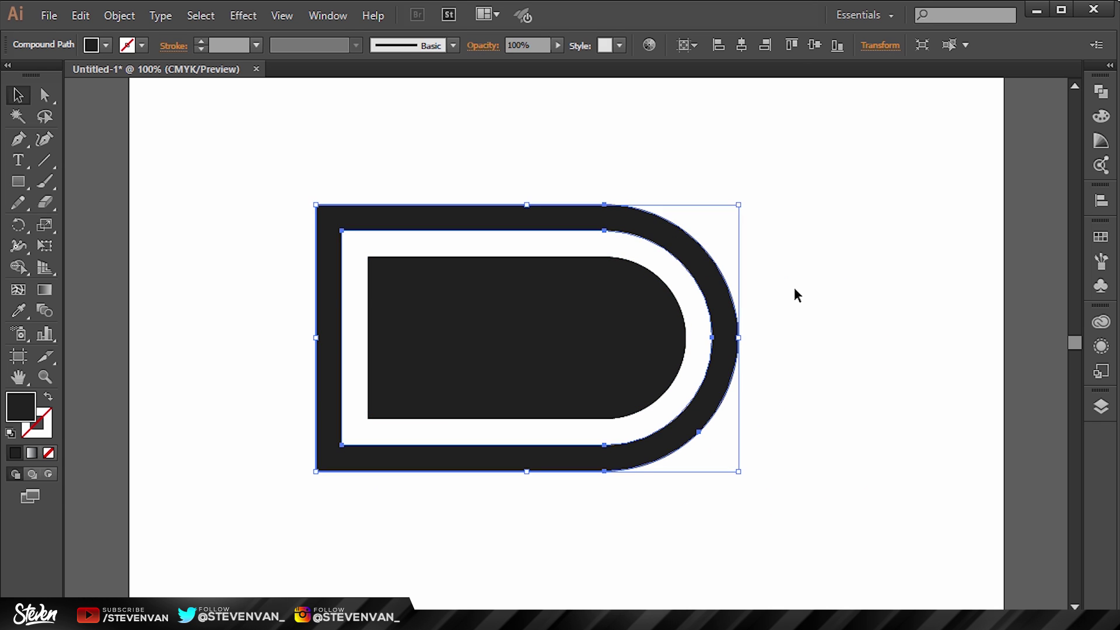
{"action": "left_click", "coordinate": [407, 143]}
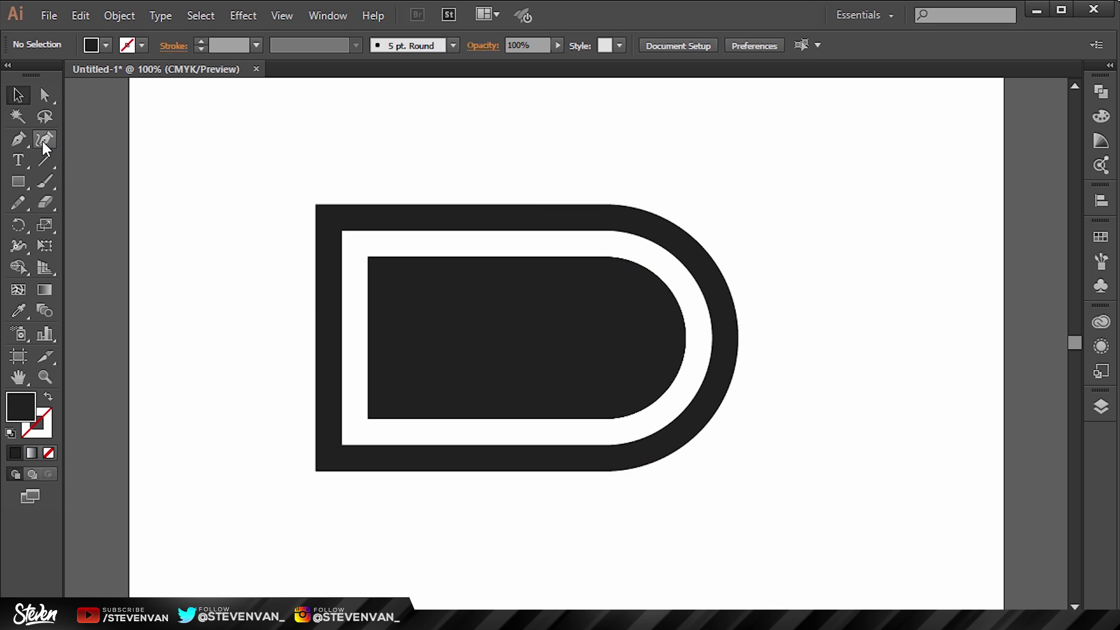
Step: Draw a rectangle inside the inner D and centre the logo on the artboard
{"action": "left_click", "coordinate": [17, 185]}
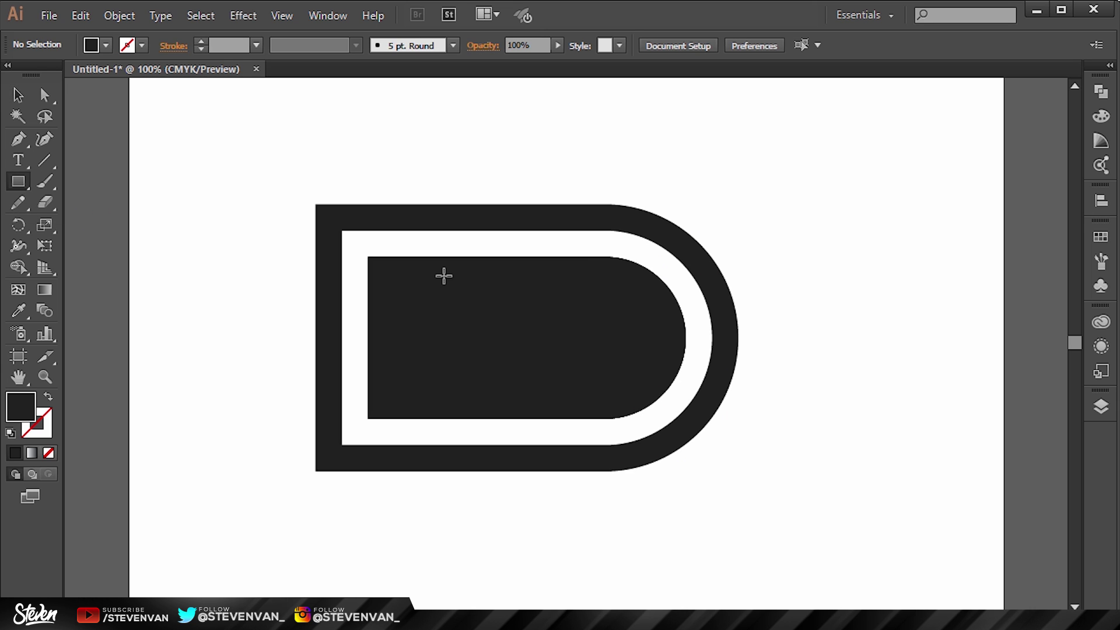
{"action": "left_click_drag", "start_coordinate": [432, 310], "coordinate": [651, 360]}
{"action": "key", "text": "v"}
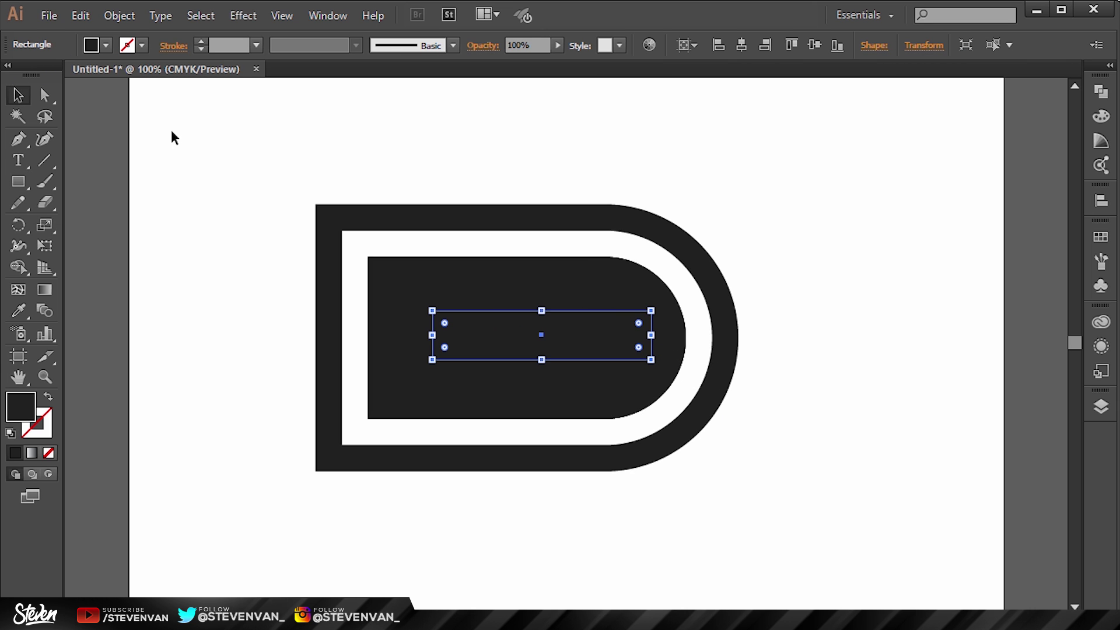
{"action": "left_click_drag", "start_coordinate": [232, 161], "coordinate": [797, 530]}
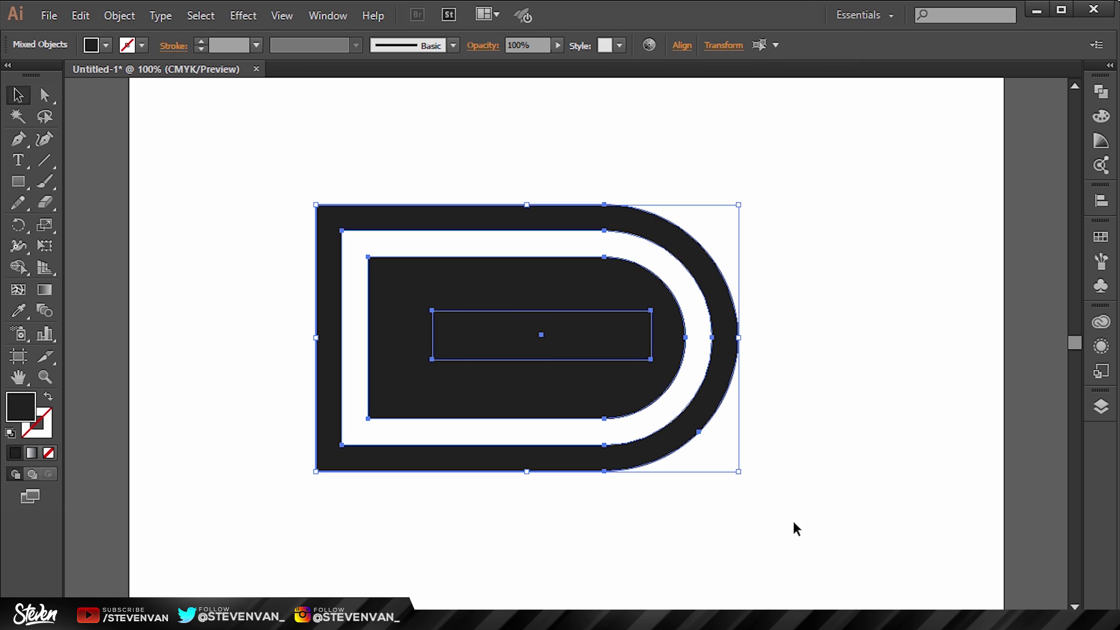
{"action": "left_click", "coordinate": [681, 46]}
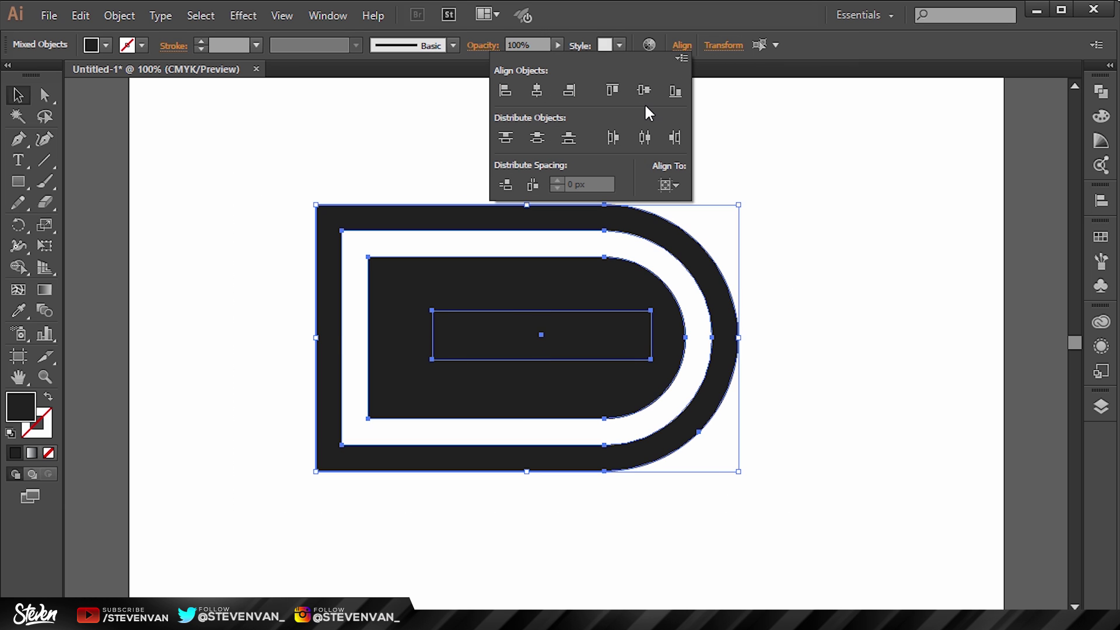
{"action": "left_click", "coordinate": [644, 91]}
{"action": "left_click", "coordinate": [537, 91]}
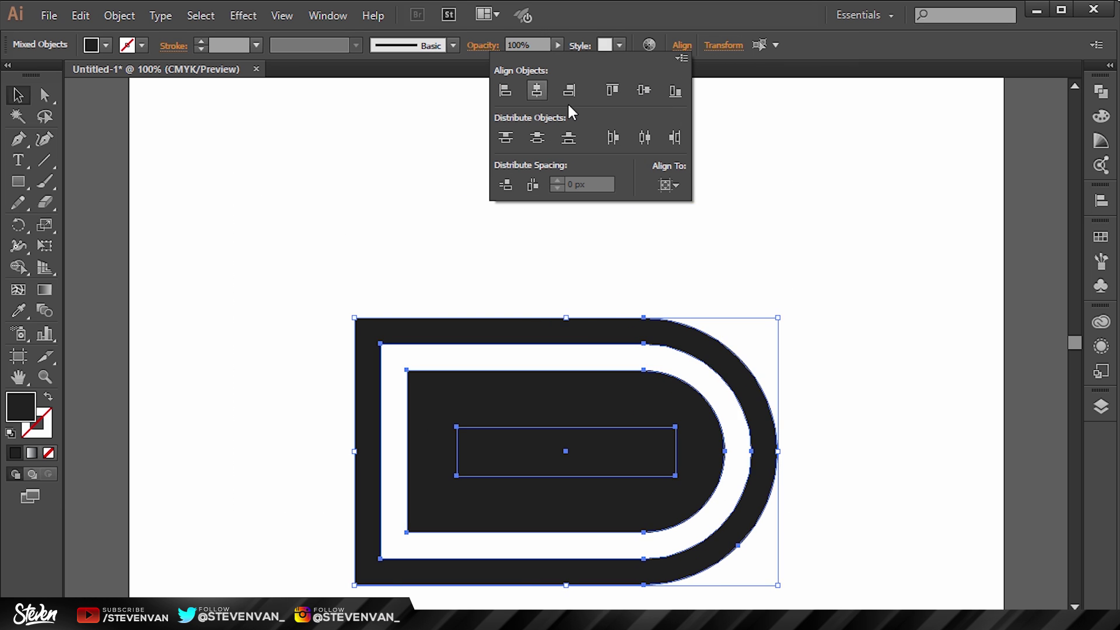
{"action": "left_click", "coordinate": [733, 205]}
Step: Centre the small rectangle on the logo and slide it right across the gap
{"action": "left_click_drag", "start_coordinate": [621, 469], "coordinate": [600, 310]}
{"action": "left_click", "coordinate": [636, 427]}
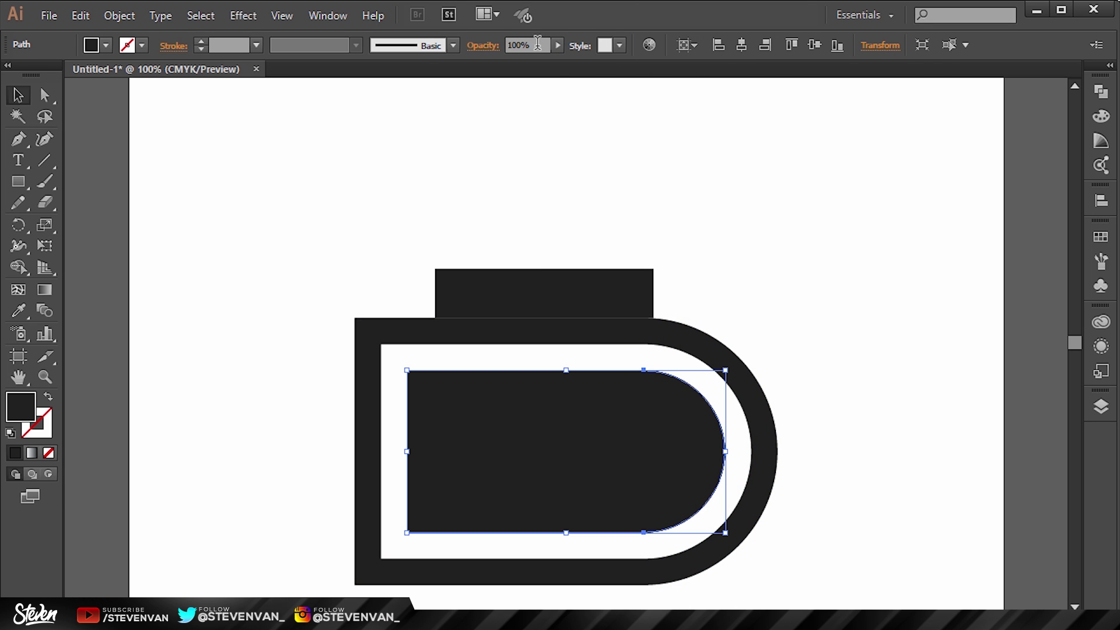
{"action": "left_click", "coordinate": [645, 338]}
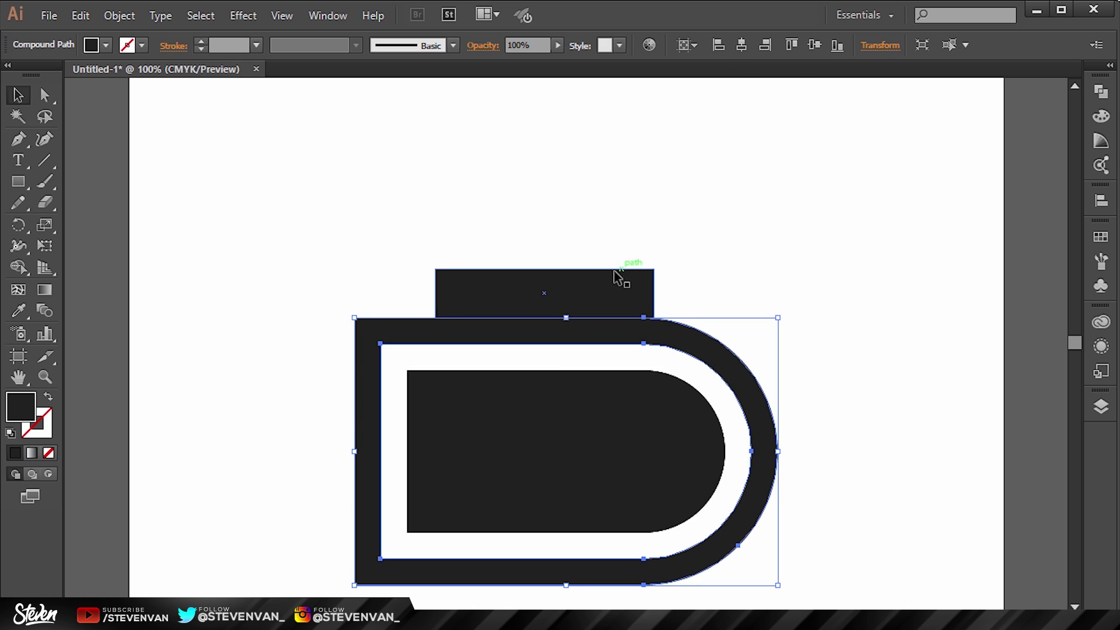
{"action": "left_click", "coordinate": [619, 280]}
{"action": "left_click", "coordinate": [815, 45]}
{"action": "left_click", "coordinate": [741, 45]}
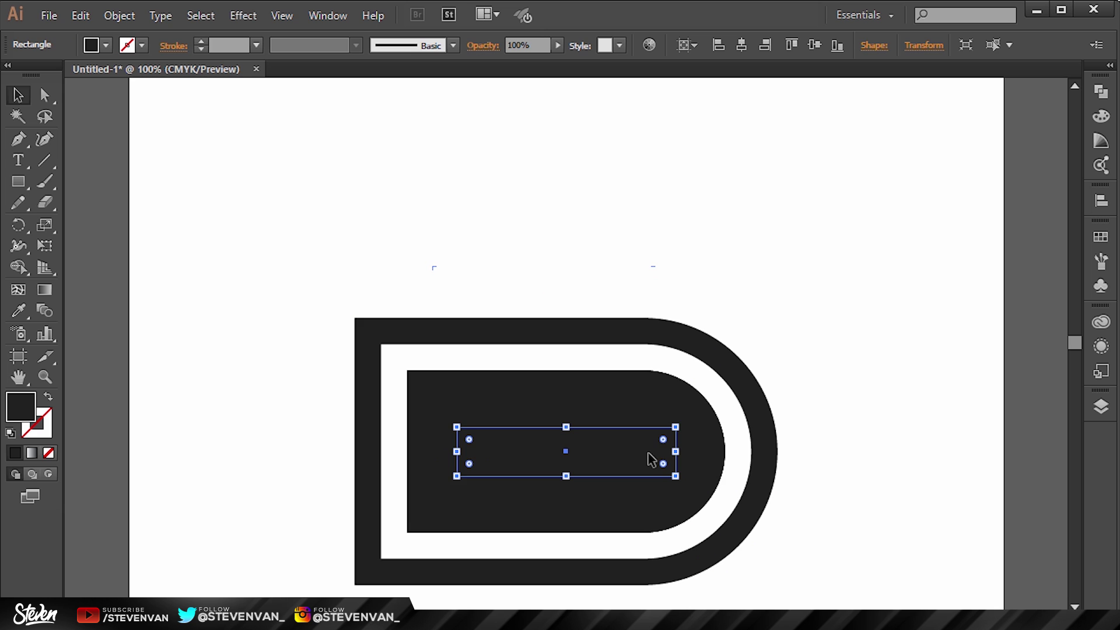
{"action": "left_click_drag", "start_coordinate": [652, 460], "coordinate": [741, 460]}
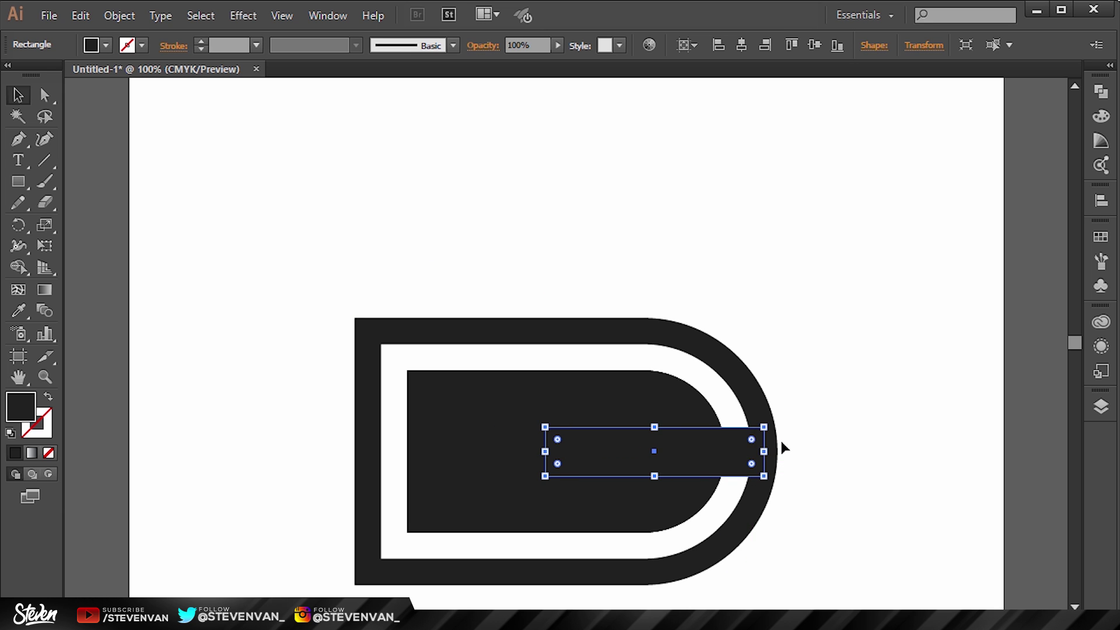
{"action": "left_click", "coordinate": [865, 438]}
{"action": "key", "text": "ctrl+minus"}
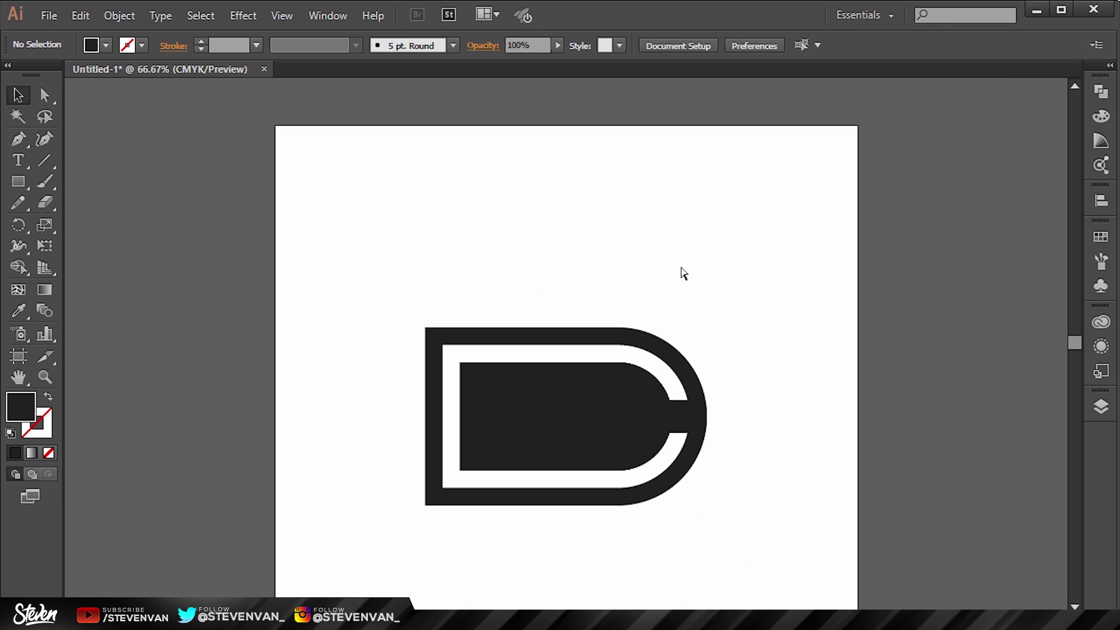
{"action": "key", "text": "ctrl+plus"}
{"action": "scroll", "coordinate": [682, 274], "scroll_direction": "down", "scroll_amount": 4}
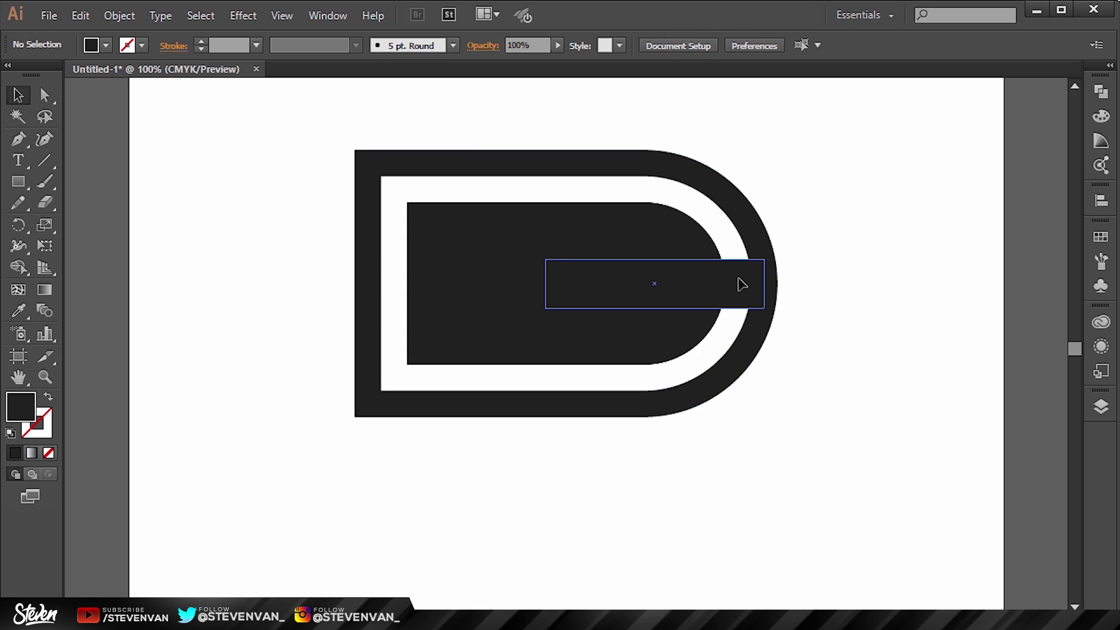
Step: Raise the connecting bar's top edge to make it taller
{"action": "left_click", "coordinate": [743, 282]}
{"action": "left_click_drag", "start_coordinate": [656, 263], "coordinate": [655, 250]}
{"action": "left_click", "coordinate": [863, 250]}
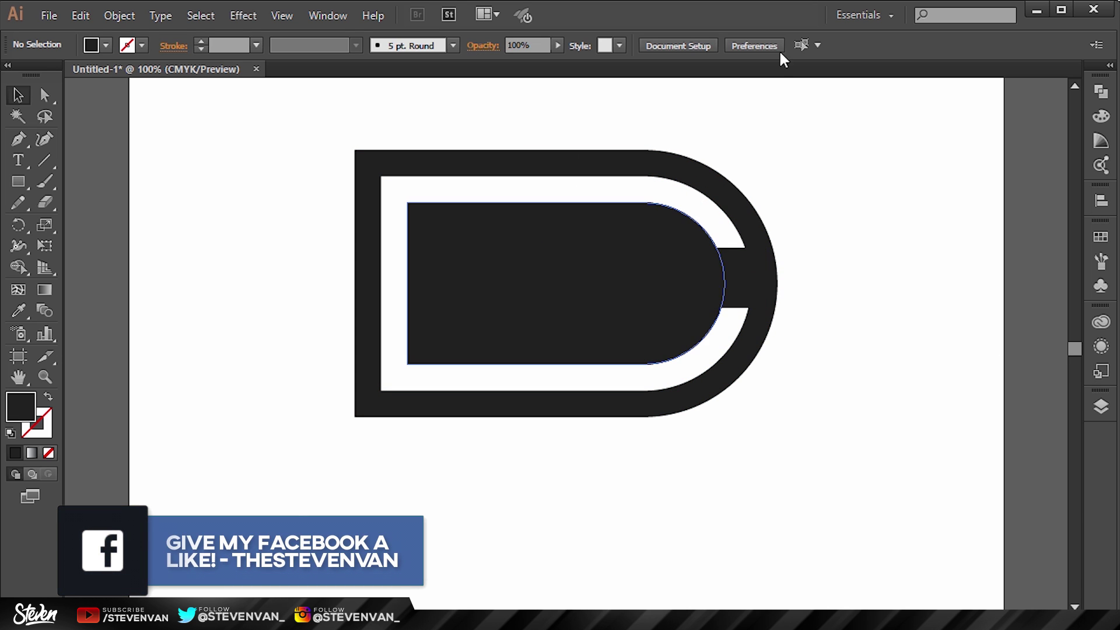
Step: Unite the inner D, connecting bar and outer ring with Pathfinder
{"action": "left_click_drag", "start_coordinate": [217, 98], "coordinate": [857, 474]}
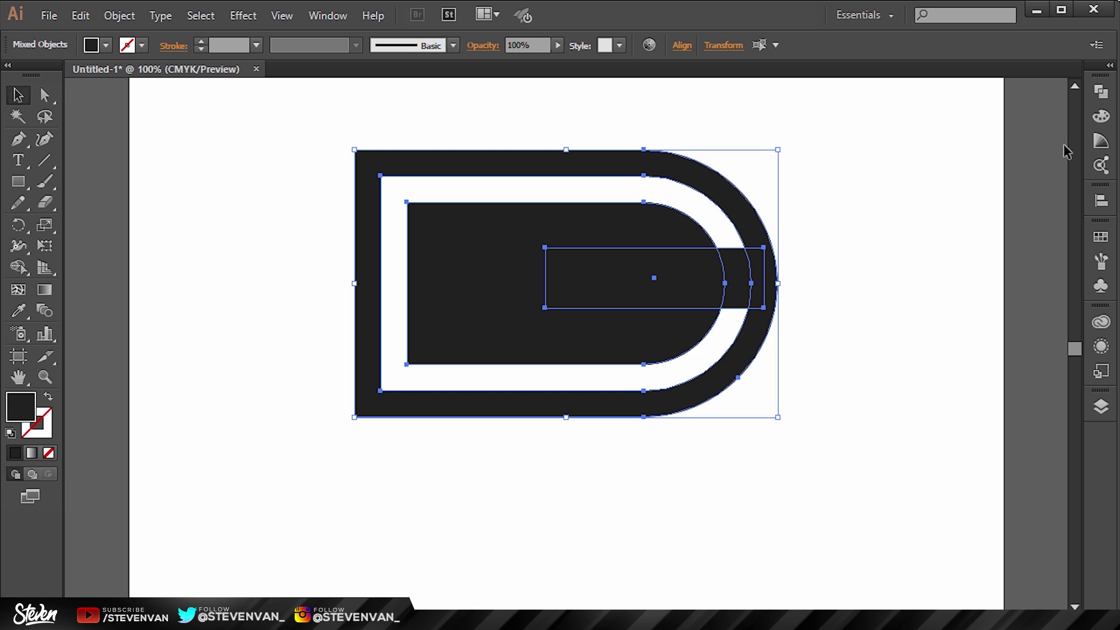
{"action": "left_click", "coordinate": [1099, 96]}
{"action": "left_click", "coordinate": [328, 18]}
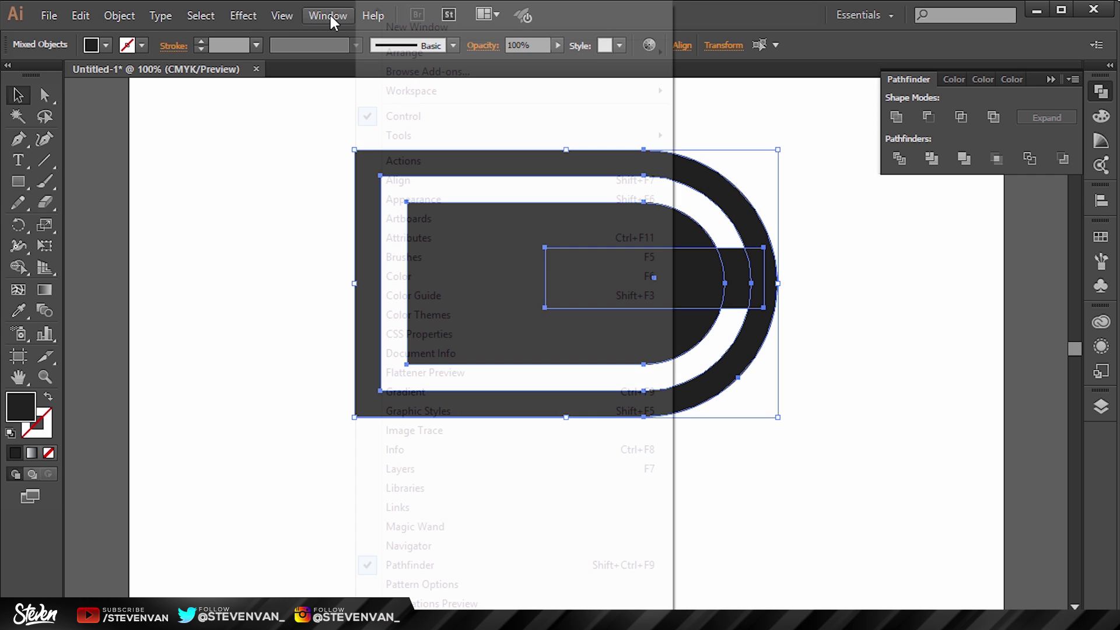
{"action": "left_click", "coordinate": [929, 372]}
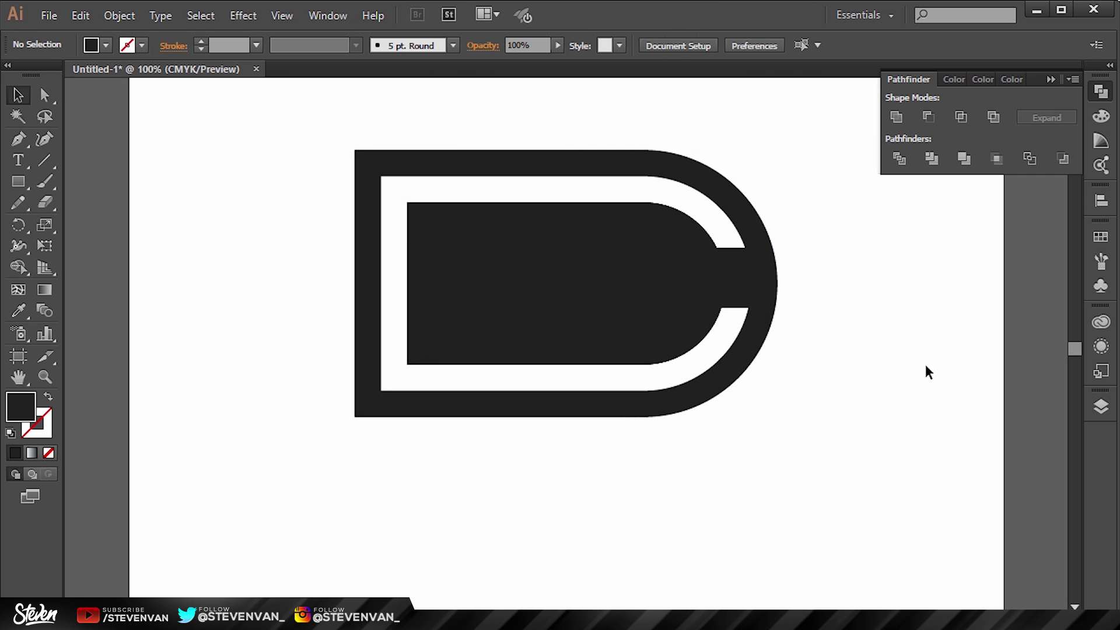
{"action": "left_click_drag", "start_coordinate": [841, 417], "coordinate": [282, 129]}
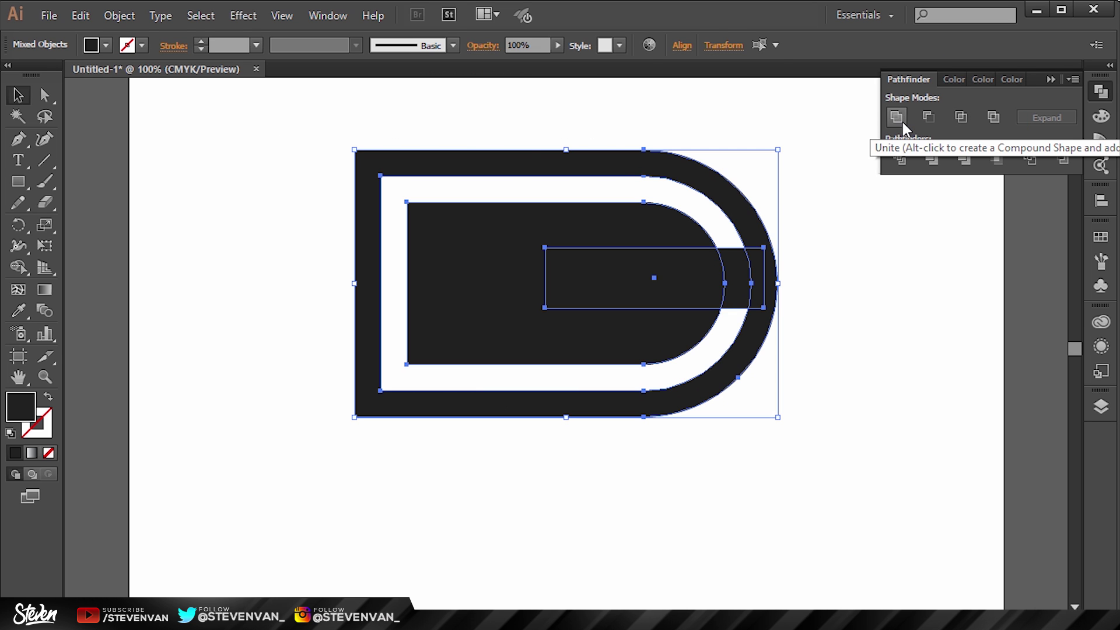
{"action": "left_click", "coordinate": [897, 117]}
{"action": "left_click", "coordinate": [893, 338]}
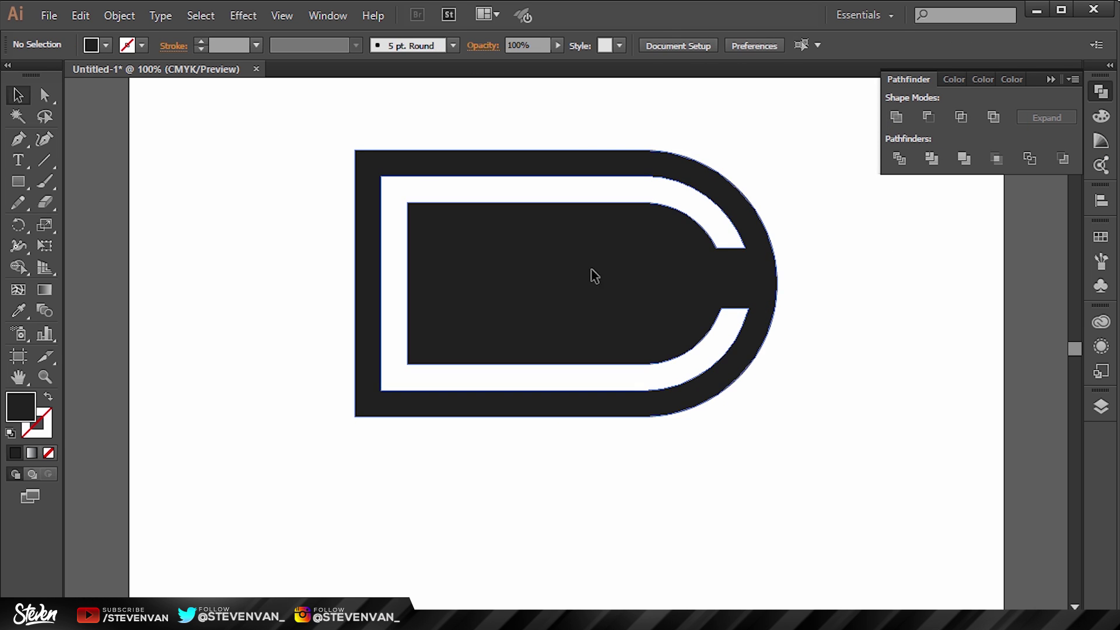
{"action": "left_click_drag", "start_coordinate": [593, 274], "coordinate": [852, 388]}
{"action": "key", "text": "ctrl+z"}
{"action": "left_click", "coordinate": [713, 368]}
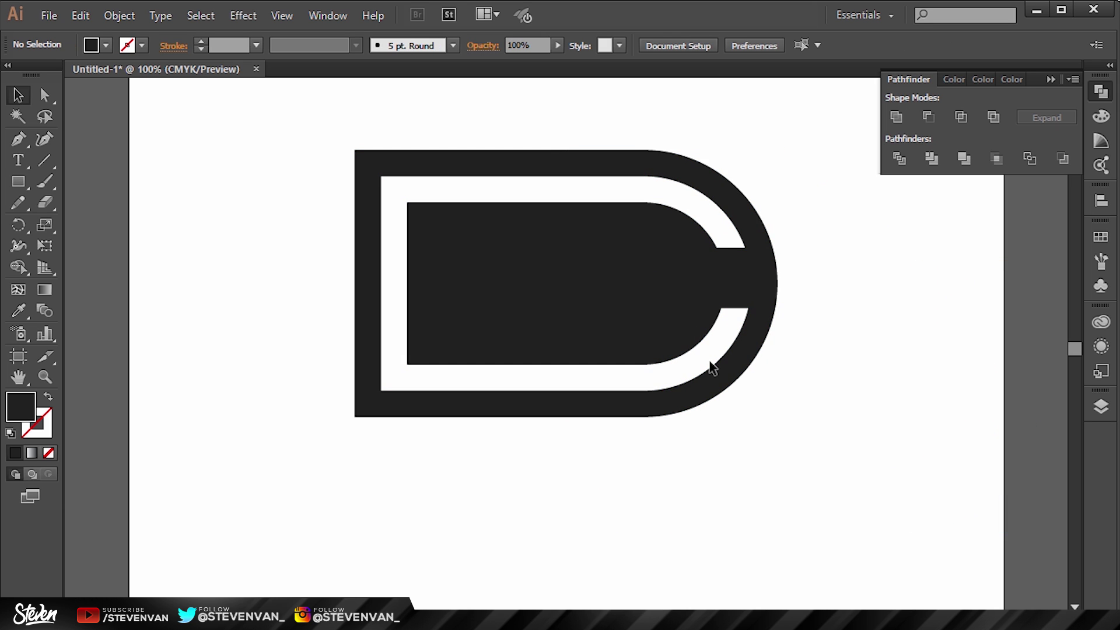
Step: Draw a thin stem rectangle at the logo's top-left
{"action": "left_click", "coordinate": [18, 182]}
{"action": "left_click_drag", "start_coordinate": [355, 150], "coordinate": [381, 582]}
{"action": "key", "text": "v"}
{"action": "left_click", "coordinate": [925, 405]}
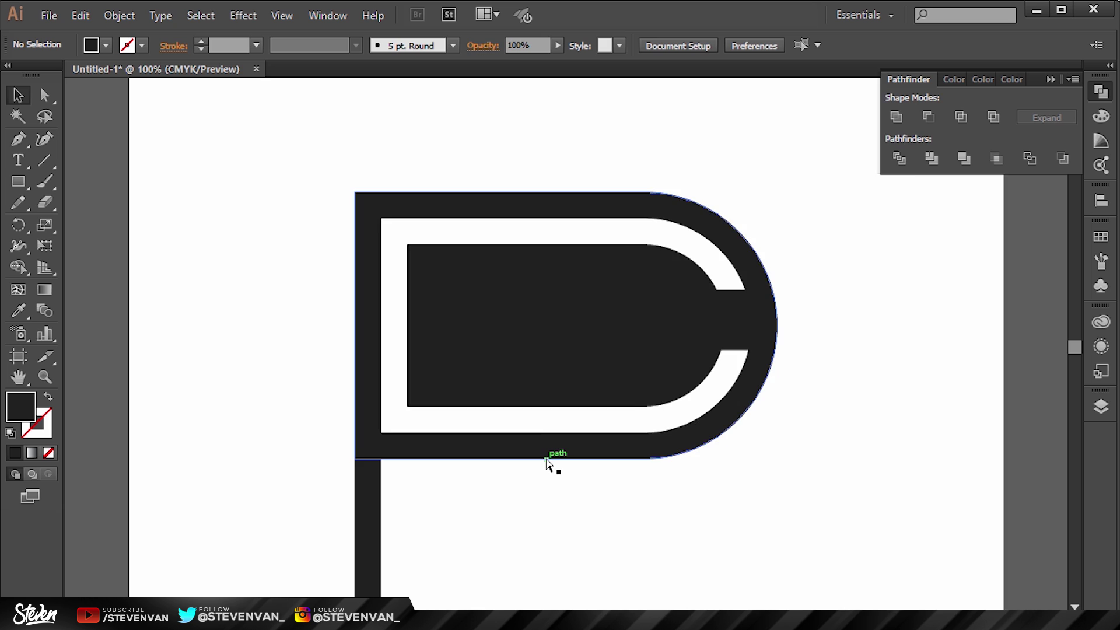
Step: Narrow the P's bowl by shifting its right-side anchors left
{"action": "scroll", "coordinate": [548, 465], "scroll_direction": "down", "scroll_amount": 1}
{"action": "left_click_drag", "start_coordinate": [762, 457], "coordinate": [534, 149]}
{"action": "key", "text": "a"}
{"action": "left_click_drag", "start_coordinate": [778, 530], "coordinate": [588, 213]}
{"action": "key", "text": "shift+Left"}
{"action": "key", "text": "shift+Left"}
{"action": "key", "text": "shift+Left"}
{"action": "key", "text": "shift+Left"}
{"action": "key", "text": "shift+Left"}
{"action": "key", "text": "shift+Left"}
{"action": "key", "text": "shift+Left"}
{"action": "key", "text": "shift+Left"}
{"action": "key", "text": "shift+Left"}
{"action": "key", "text": "shift+Left"}
{"action": "key", "text": "shift+Left"}
{"action": "key", "text": "shift+Left"}
{"action": "key", "text": "shift+Left"}
{"action": "key", "text": "shift+Left"}
{"action": "key", "text": "shift+Left"}
{"action": "key", "text": "shift+Left"}
{"action": "key", "text": "shift+Left"}
{"action": "key", "text": "shift+Left"}
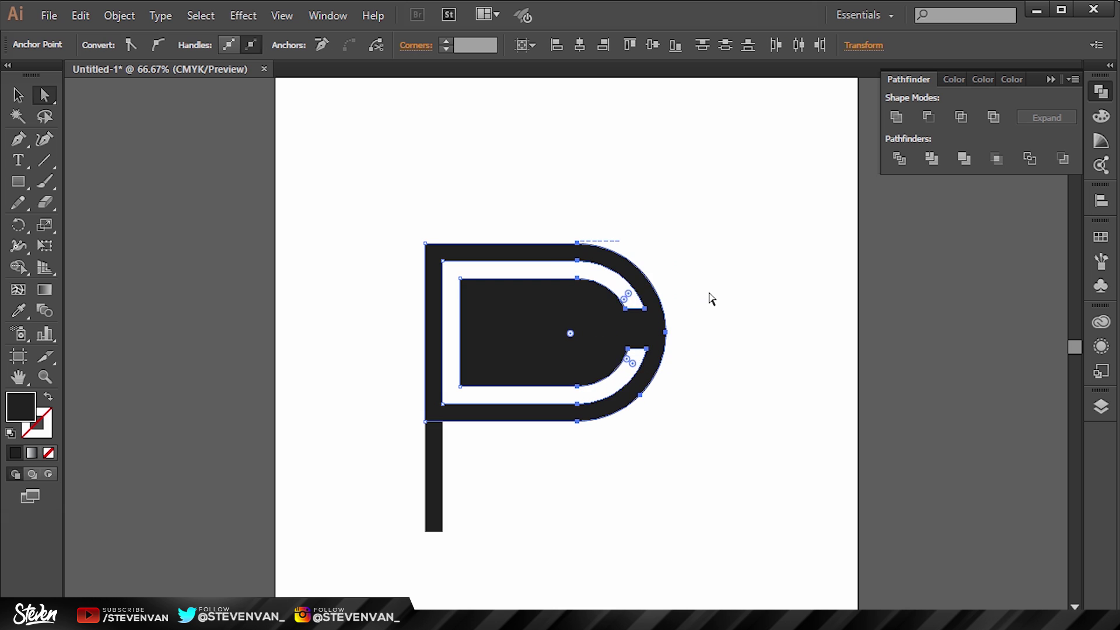
{"action": "left_click", "coordinate": [712, 298]}
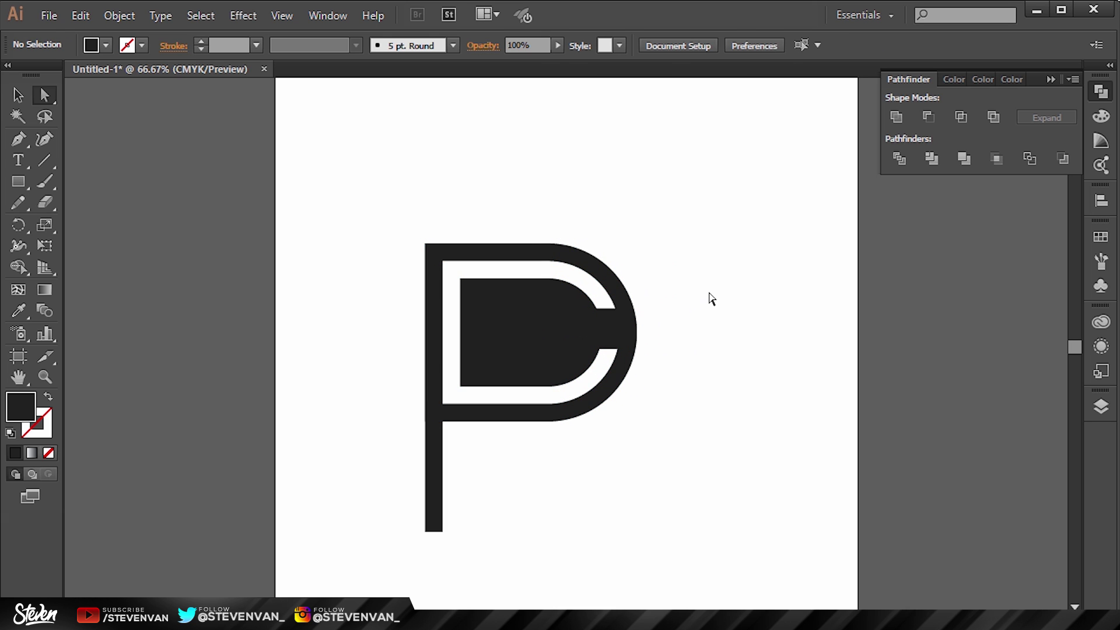
{"action": "key", "text": "ctrl+plus"}
Step: Unite all the P's pieces into one shape
{"action": "scroll", "coordinate": [712, 299], "scroll_direction": "down", "scroll_amount": 3}
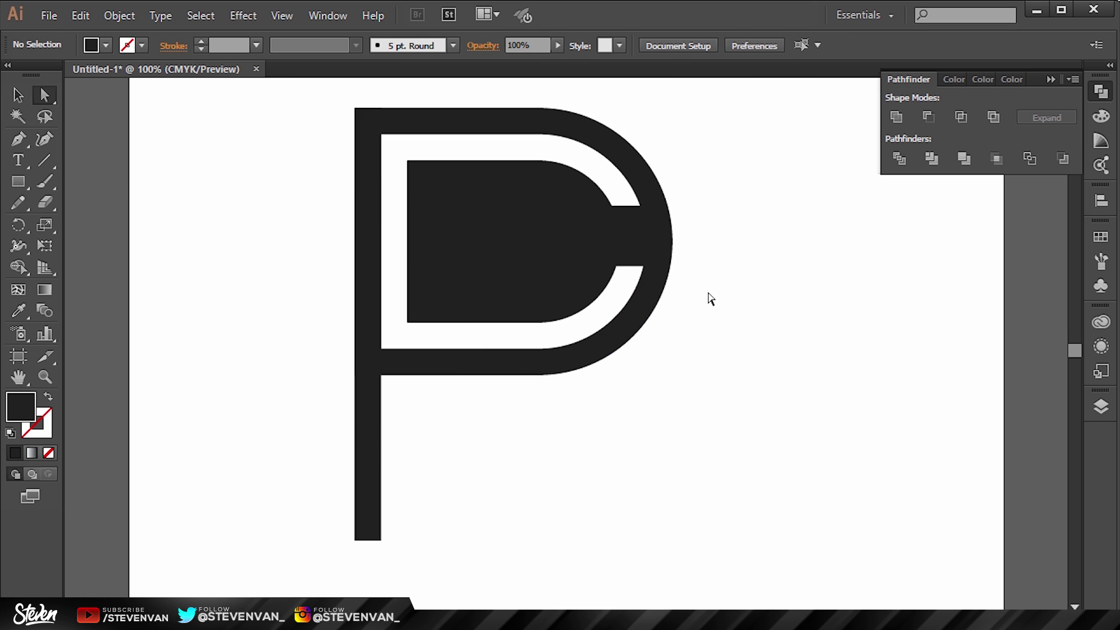
{"action": "left_click_drag", "start_coordinate": [286, 205], "coordinate": [791, 467]}
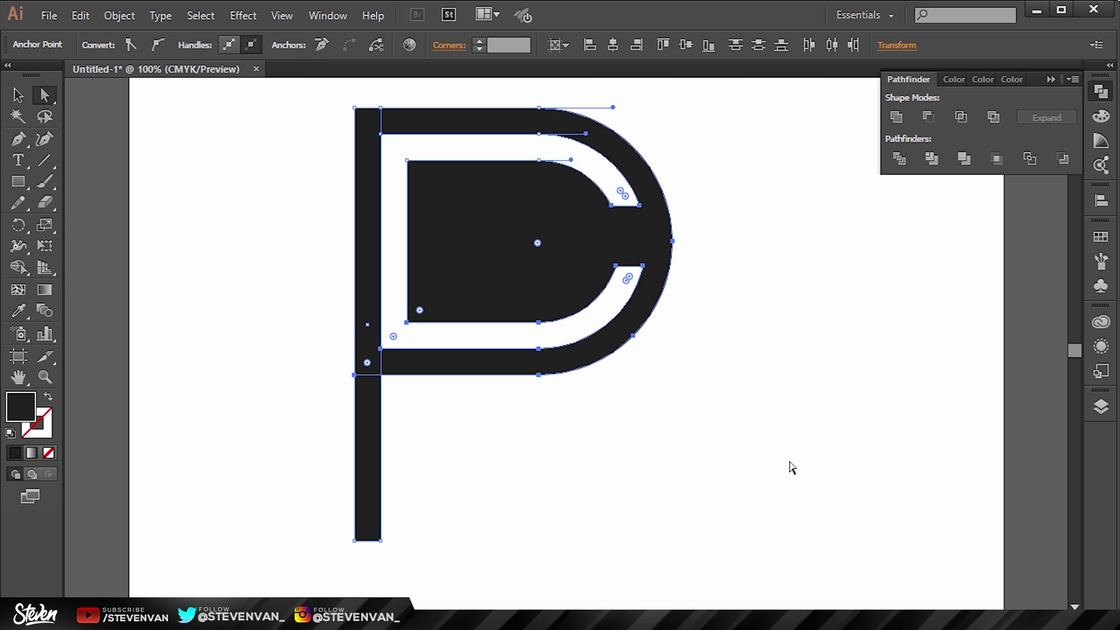
{"action": "left_click", "coordinate": [900, 114]}
{"action": "left_click", "coordinate": [785, 243]}
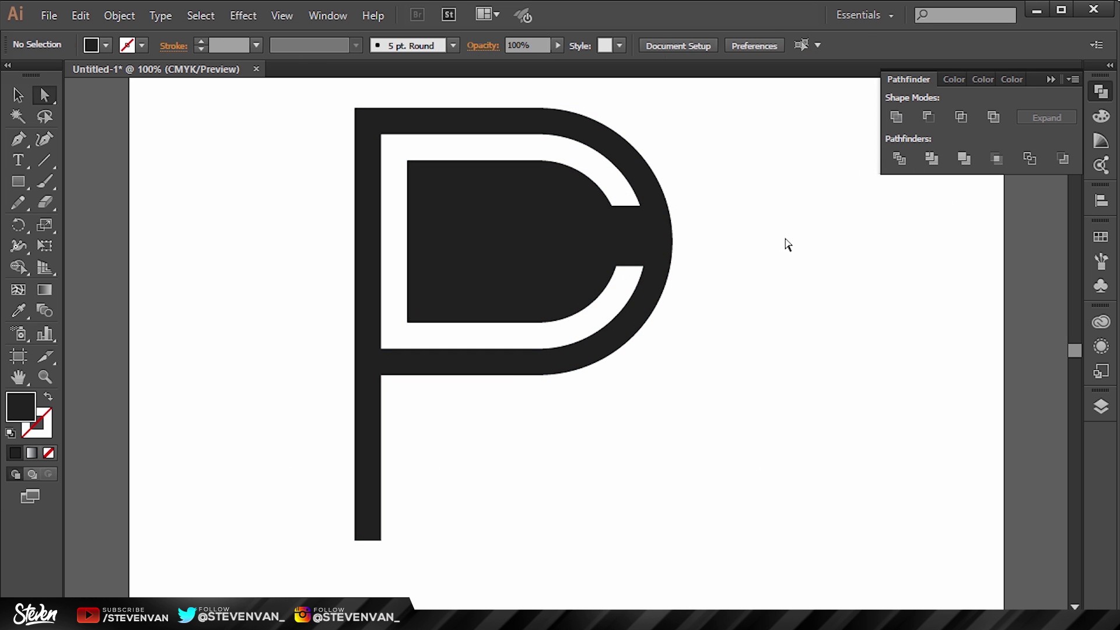
{"action": "left_click", "coordinate": [491, 373]}
Step: Move the merged P up and to the right
{"action": "scroll", "coordinate": [760, 352], "scroll_direction": "down", "scroll_amount": 2}
{"action": "left_click", "coordinate": [798, 409]}
{"action": "left_click_drag", "start_coordinate": [336, 217], "coordinate": [675, 517]}
{"action": "left_click_drag", "start_coordinate": [548, 397], "coordinate": [592, 344]}
{"action": "left_click", "coordinate": [770, 321]}
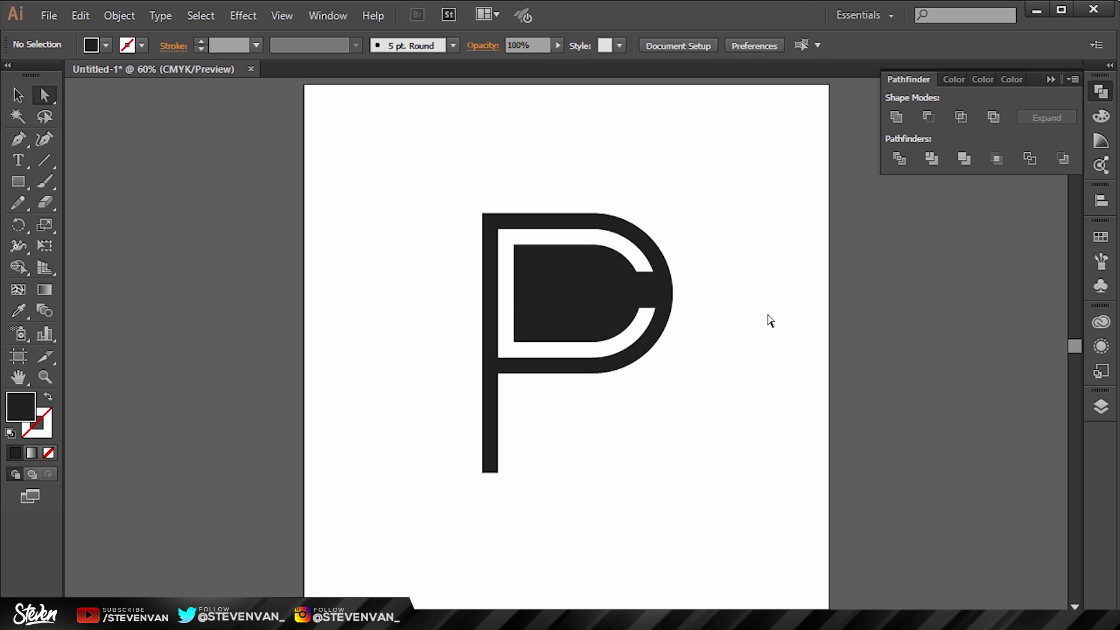
{"action": "left_click_drag", "start_coordinate": [401, 199], "coordinate": [738, 503]}
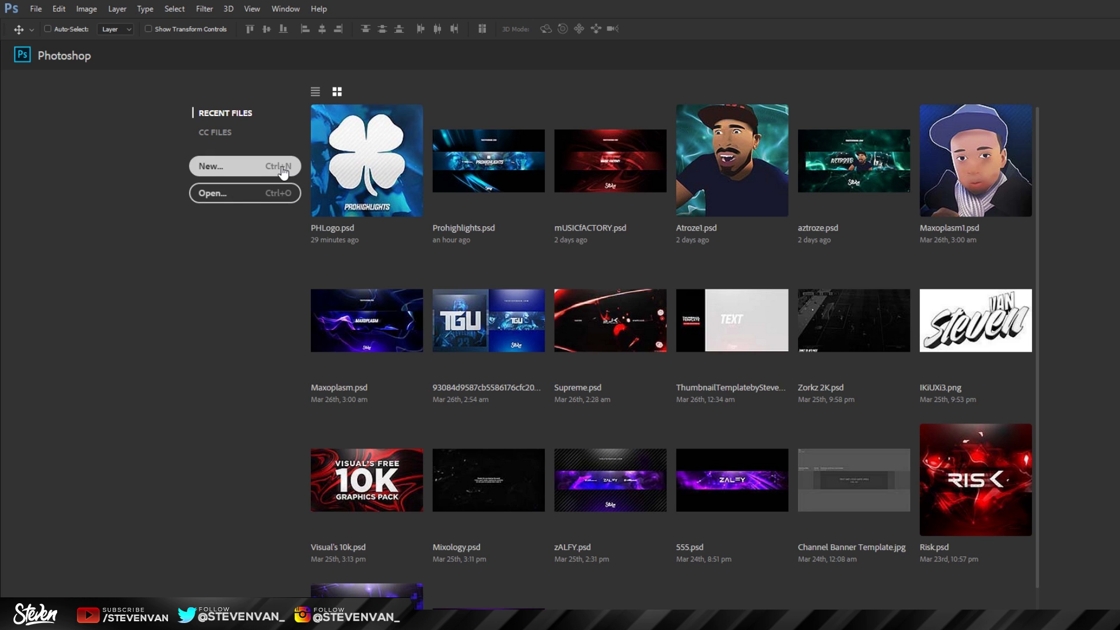
Step: Create a new 2560 × 1440 px, 300 ppi document from the preset
{"action": "left_click", "coordinate": [36, 9]}
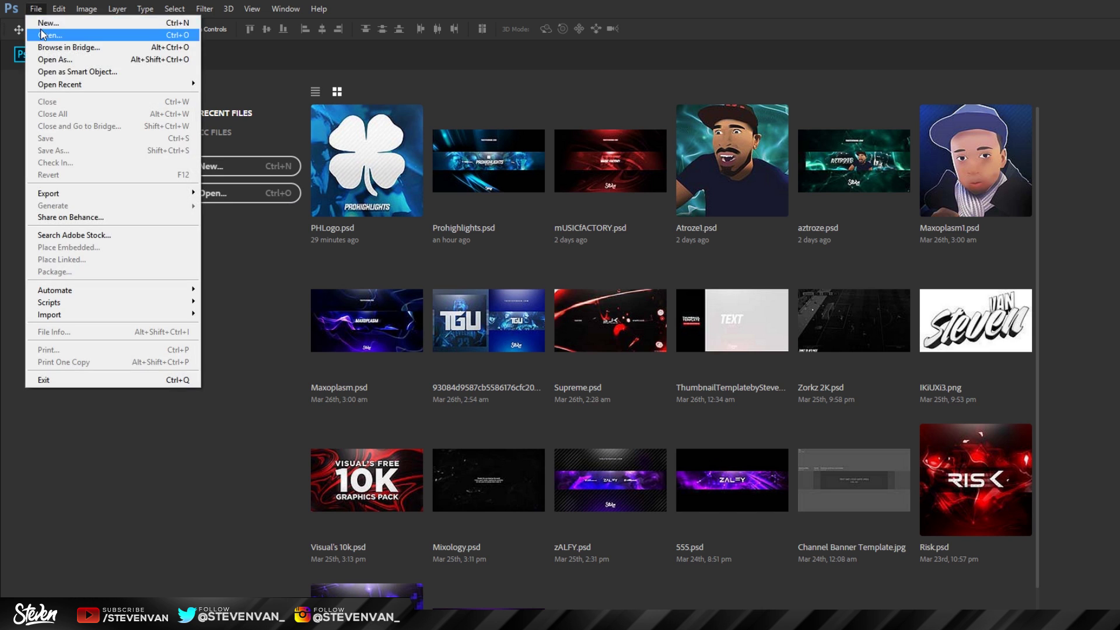
{"action": "left_click", "coordinate": [284, 230]}
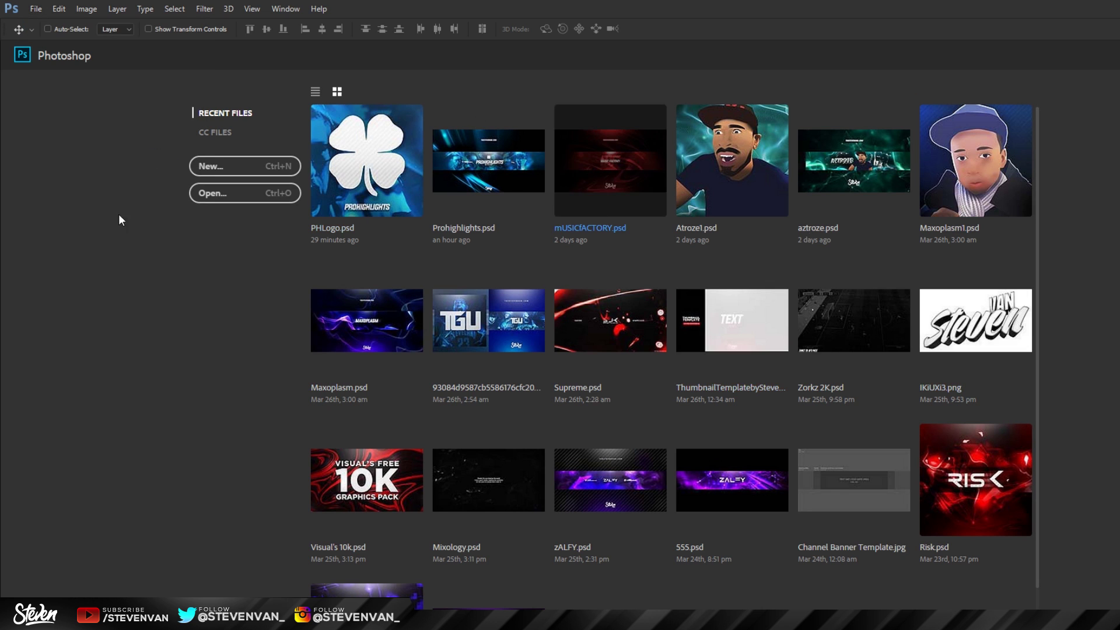
{"action": "left_click", "coordinate": [216, 167]}
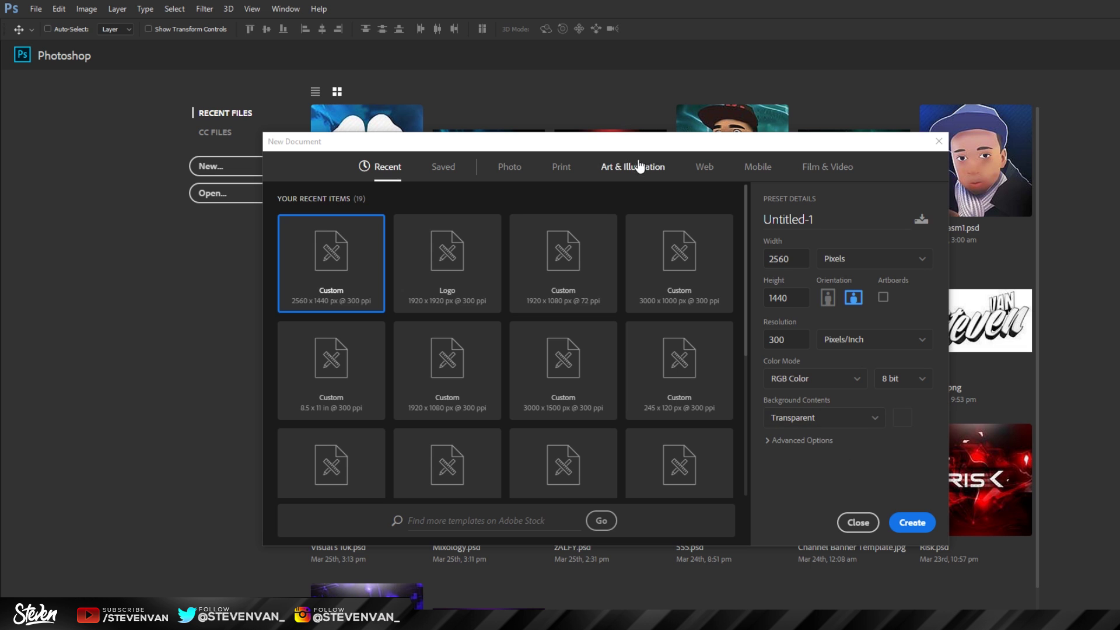
{"action": "left_click_drag", "start_coordinate": [615, 150], "coordinate": [390, 112]}
{"action": "left_click_drag", "start_coordinate": [531, 114], "coordinate": [758, 149]}
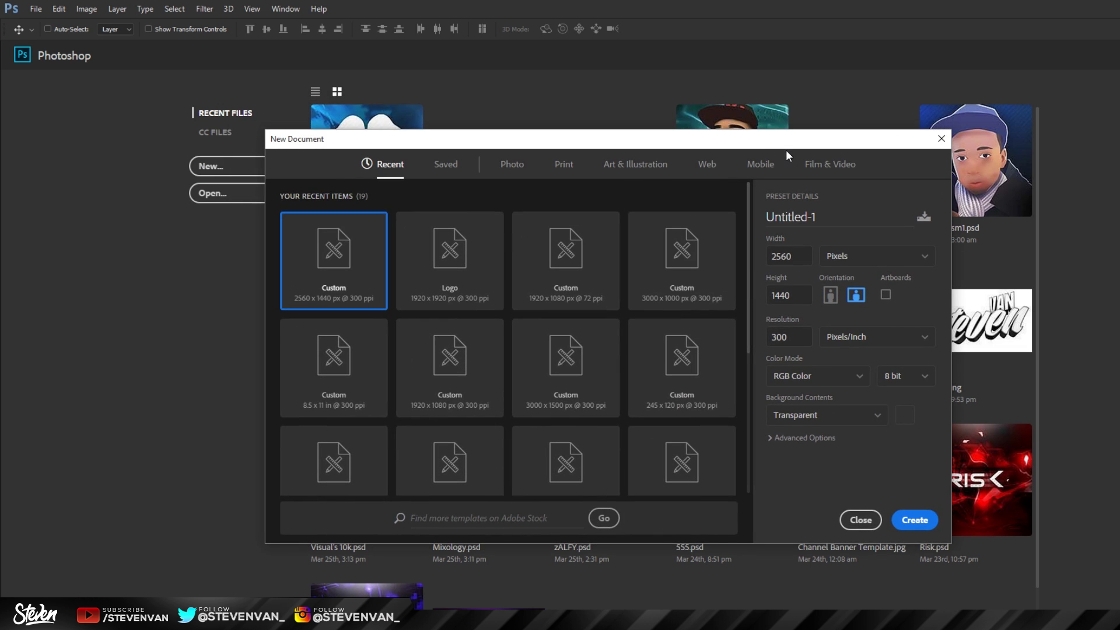
{"action": "left_click", "coordinate": [915, 520]}
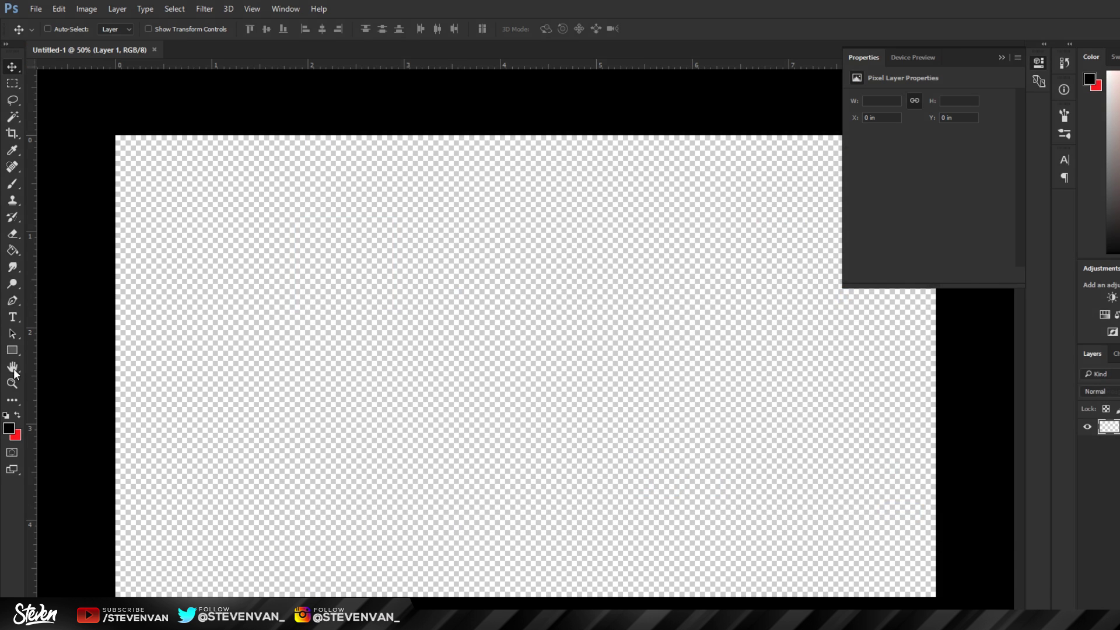
{"action": "left_click", "coordinate": [11, 383]}
Step: Fit the canvas on screen and choose File > Place Embedded
{"action": "key", "text": "ctrl+r"}
{"action": "key", "text": "ctrl+0"}
{"action": "left_click_drag", "start_coordinate": [430, 319], "coordinate": [353, 258]}
{"action": "left_click", "coordinate": [1002, 57]}
{"action": "left_click", "coordinate": [5, 71]}
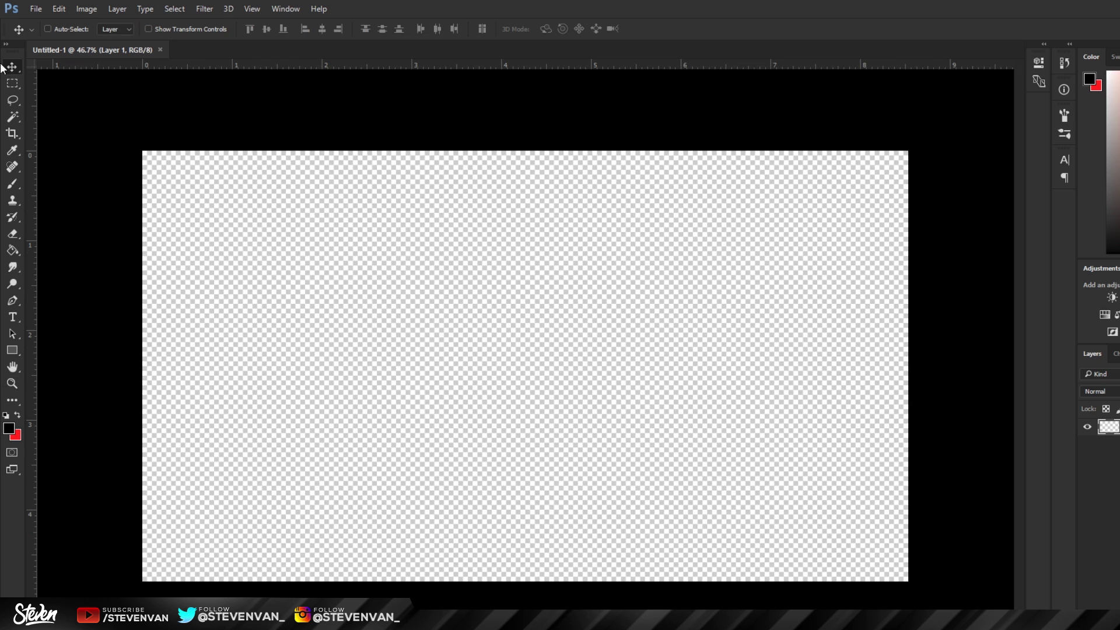
{"action": "left_click", "coordinate": [32, 9]}
{"action": "left_click", "coordinate": [105, 247]}
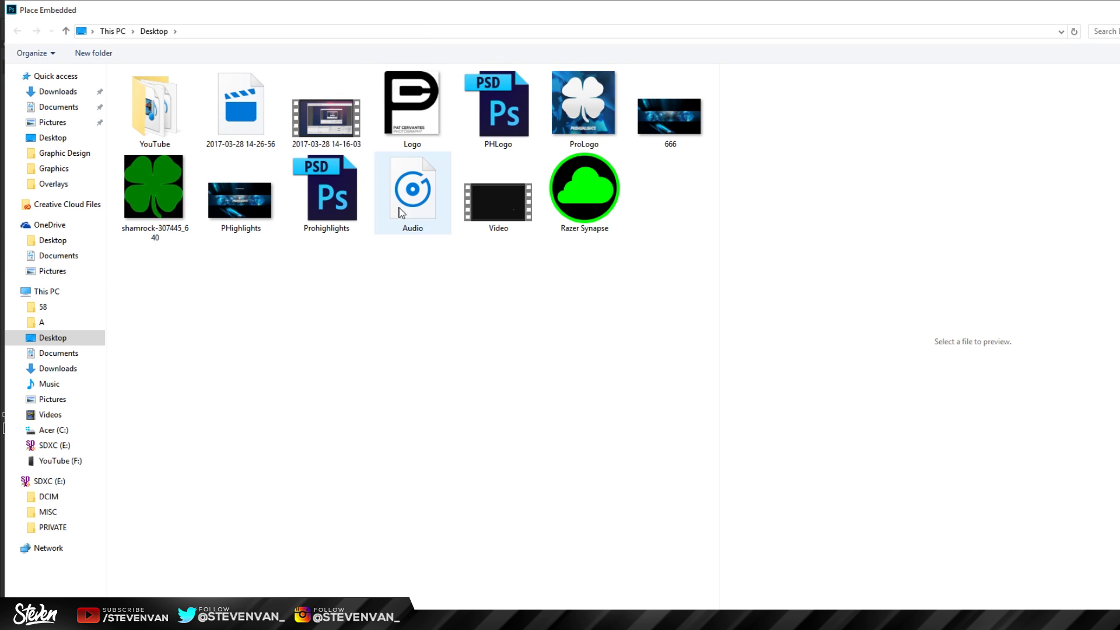
Step: Place the Channel Banner Template from Desktop > YouTube > Graphics and commit it on the canvas
{"action": "double_click", "coordinate": [187, 105]}
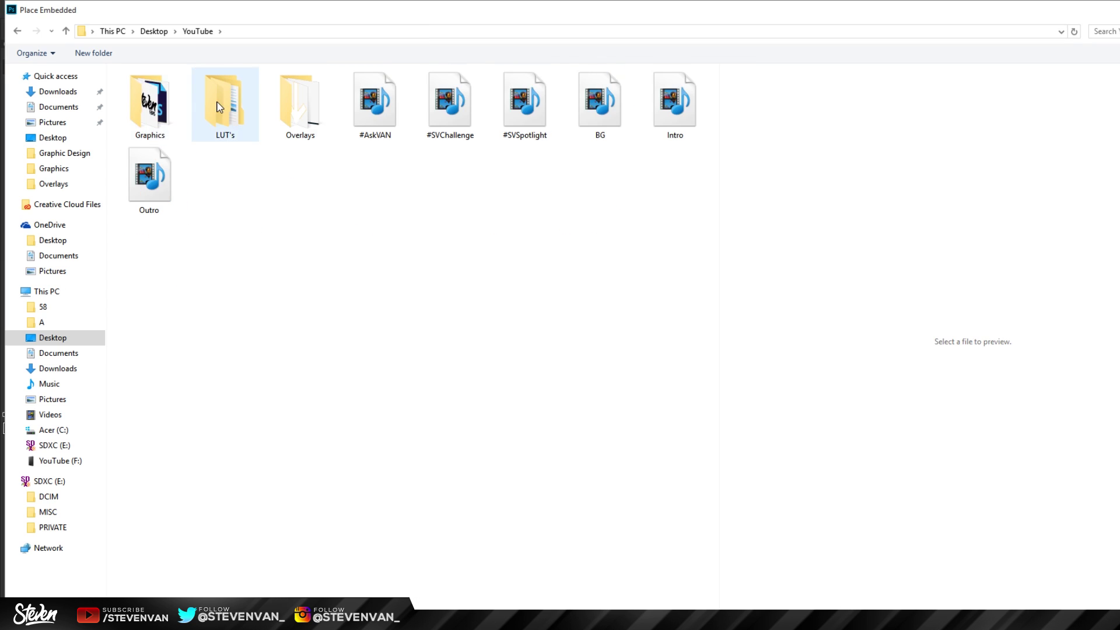
{"action": "double_click", "coordinate": [150, 105]}
{"action": "left_click", "coordinate": [378, 98]}
{"action": "double_click", "coordinate": [378, 98]}
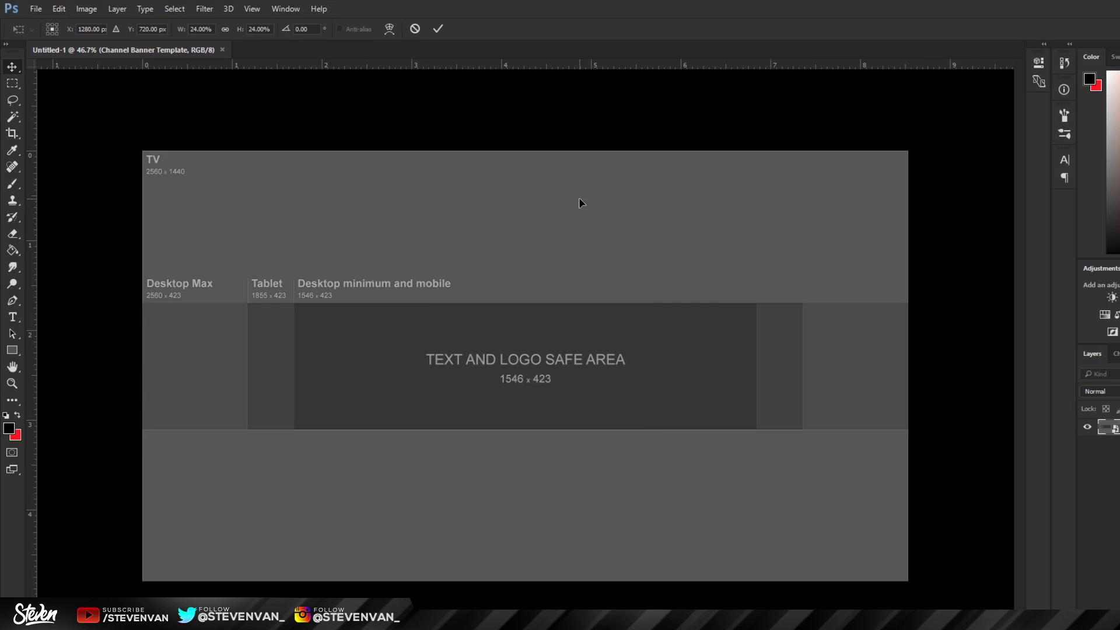
{"action": "key", "text": "Return"}
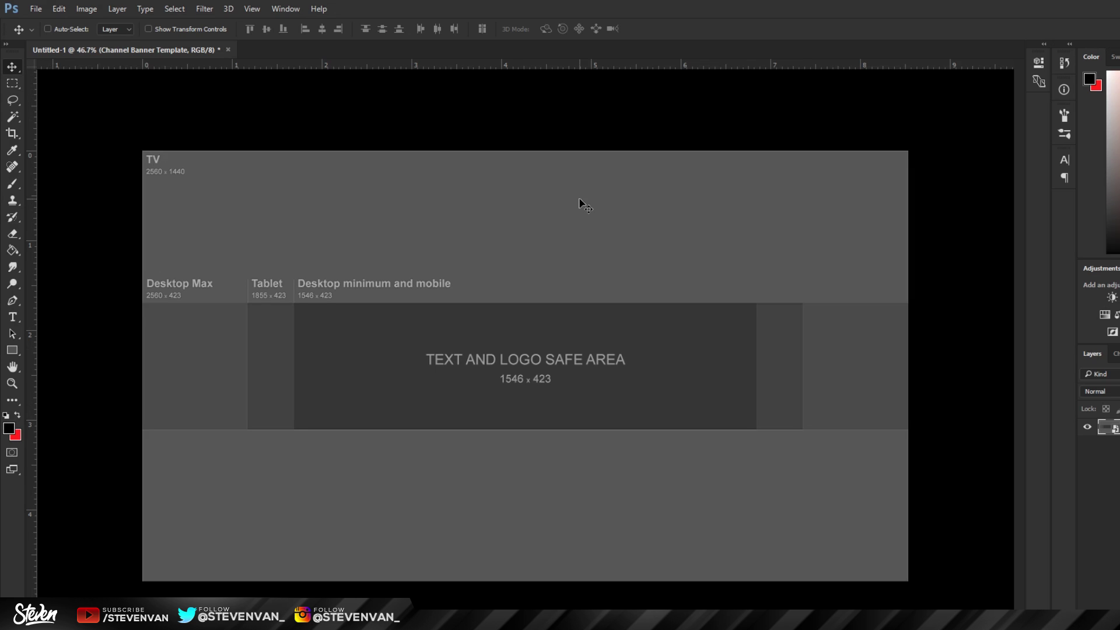
{"action": "scroll", "coordinate": [583, 204], "scroll_direction": "up", "scroll_amount": 1}
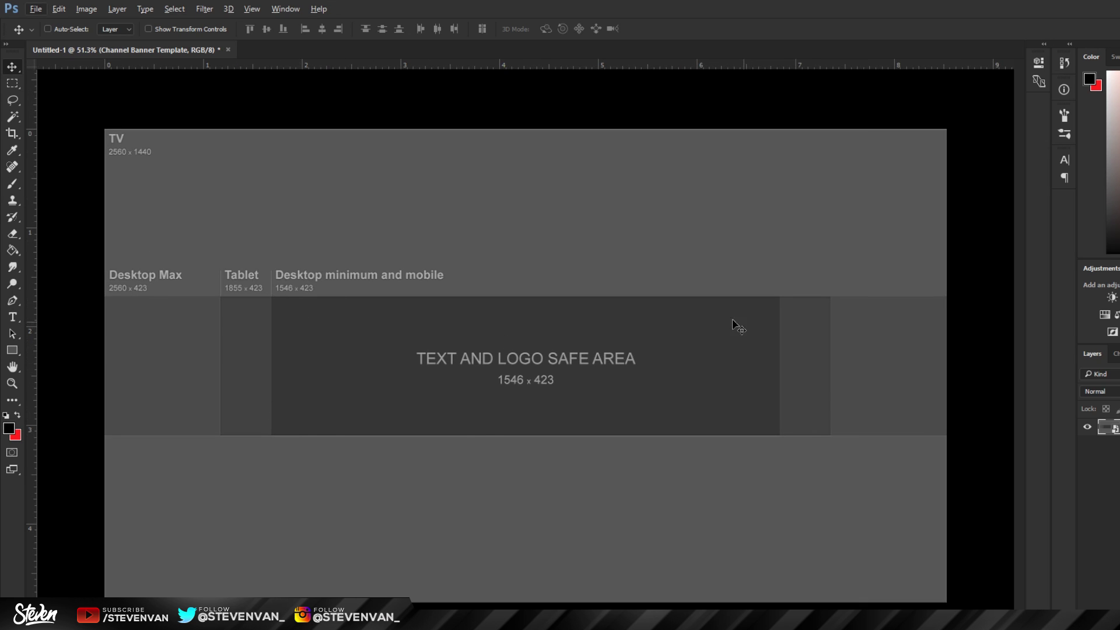
Step: Drag guides to the safe area's top, left and right edges and the Tablet area's edges
{"action": "scroll", "coordinate": [187, 370], "scroll_direction": "up", "scroll_amount": 2}
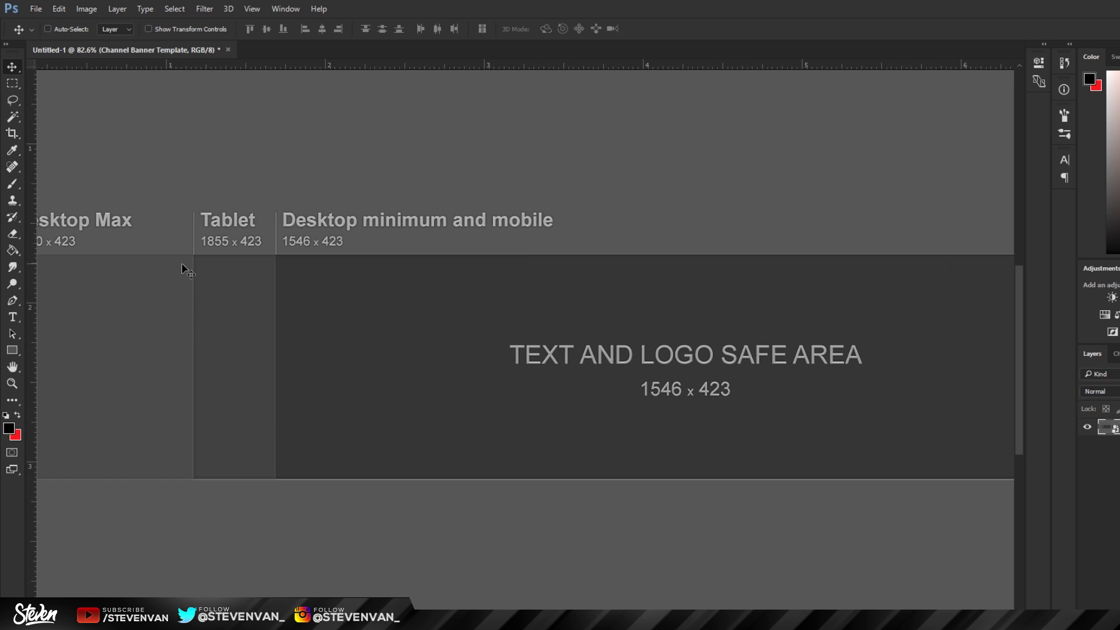
{"action": "scroll", "coordinate": [262, 496], "scroll_direction": "down", "scroll_amount": 2}
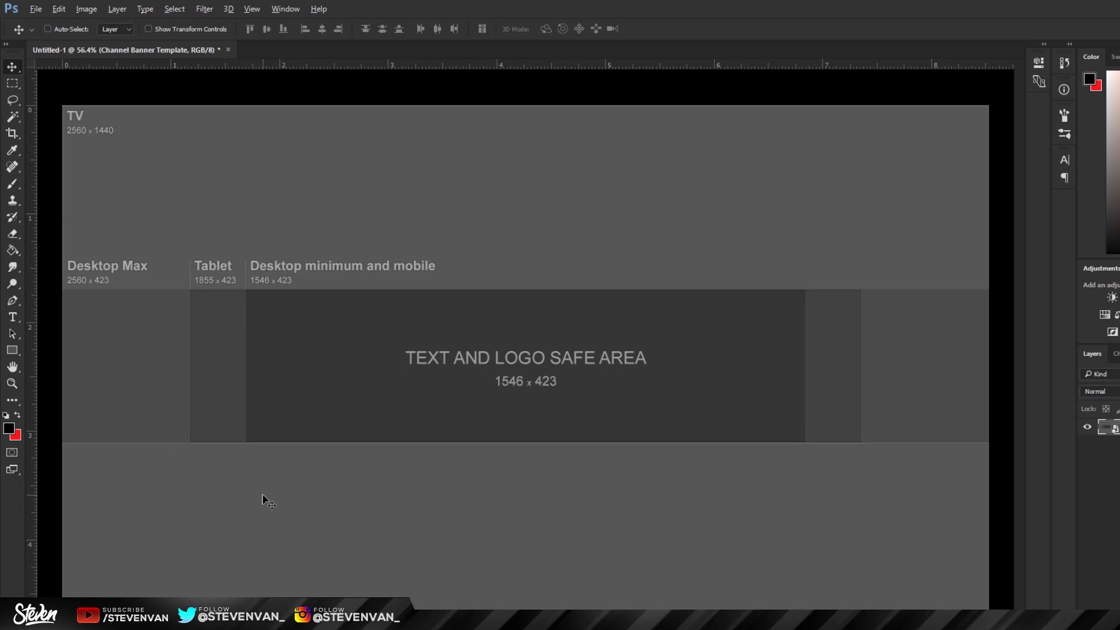
{"action": "scroll", "coordinate": [278, 353], "scroll_direction": "up", "scroll_amount": 3}
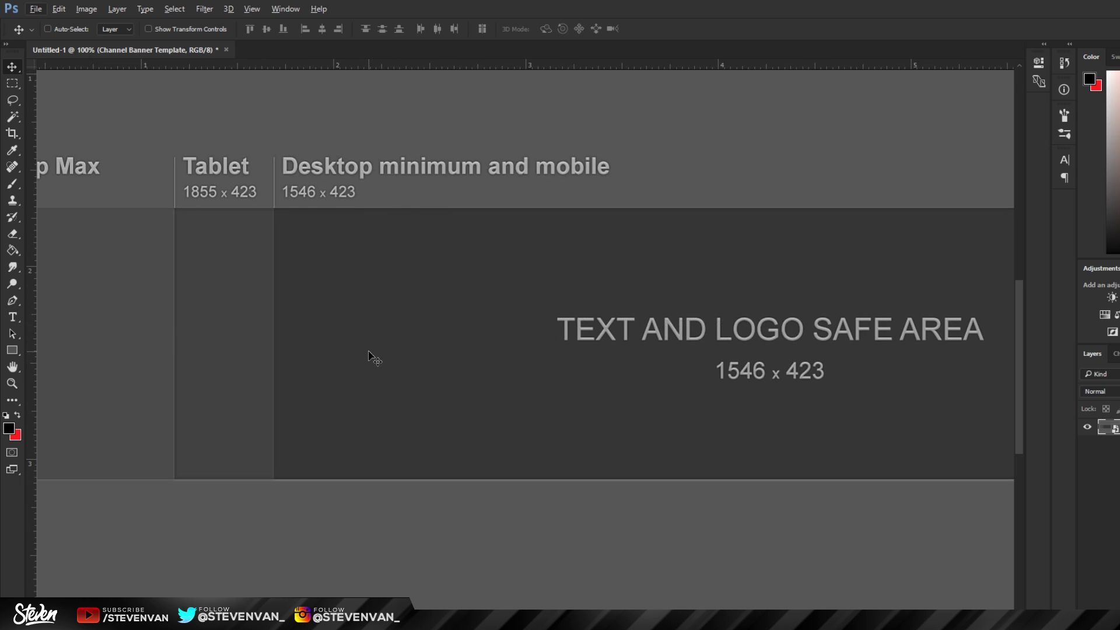
{"action": "scroll", "coordinate": [372, 359], "scroll_direction": "down", "scroll_amount": 3}
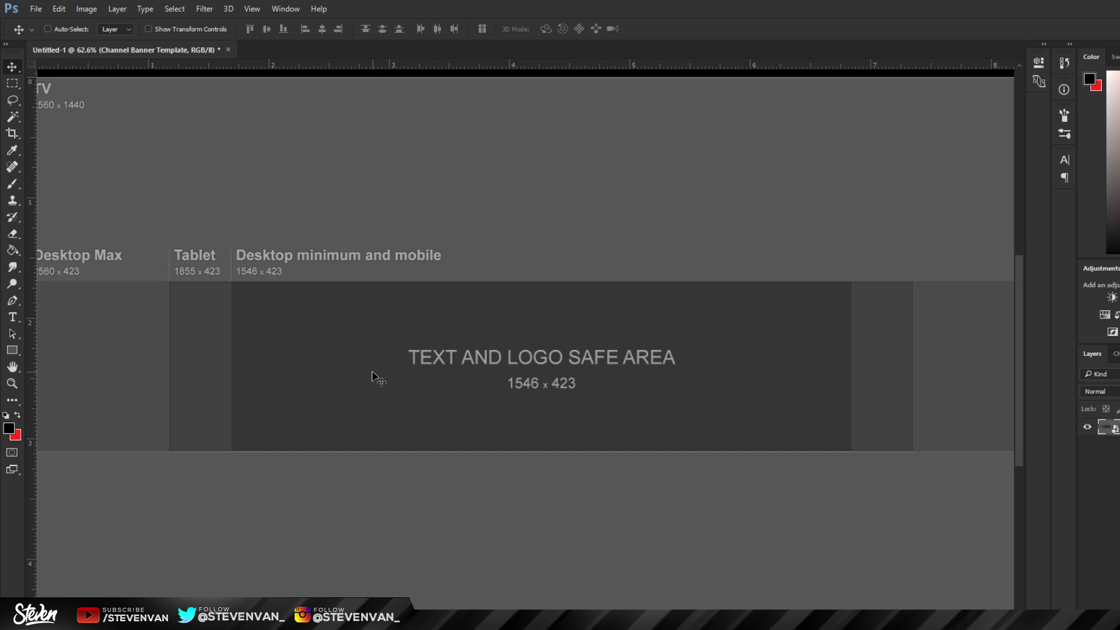
{"action": "scroll", "coordinate": [376, 378], "scroll_direction": "down", "scroll_amount": 1}
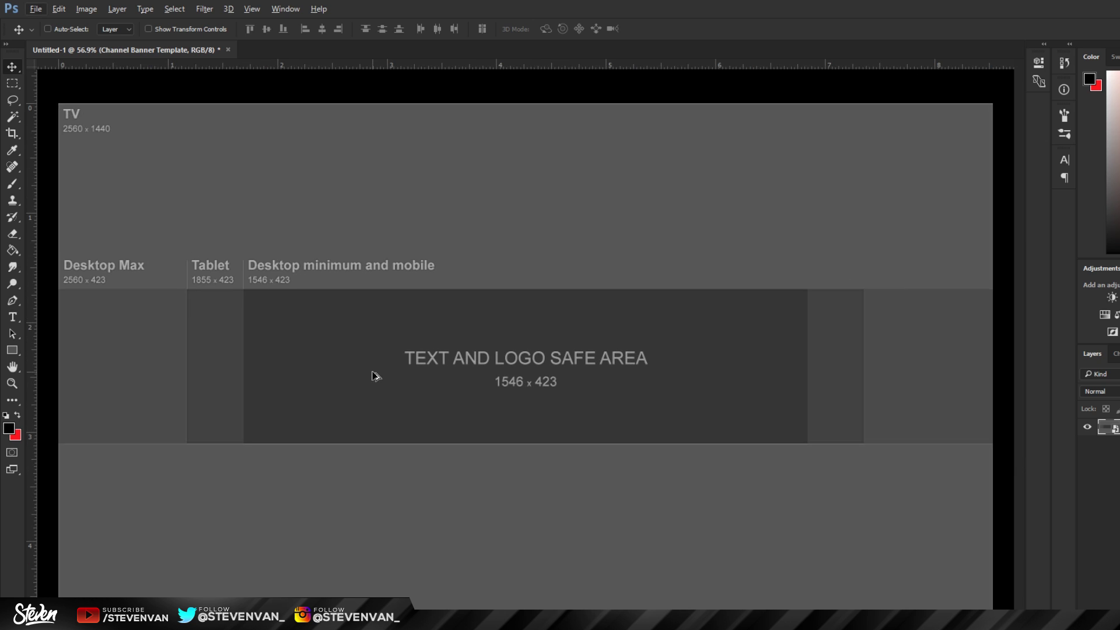
{"action": "scroll", "coordinate": [375, 378], "scroll_direction": "down", "scroll_amount": 1}
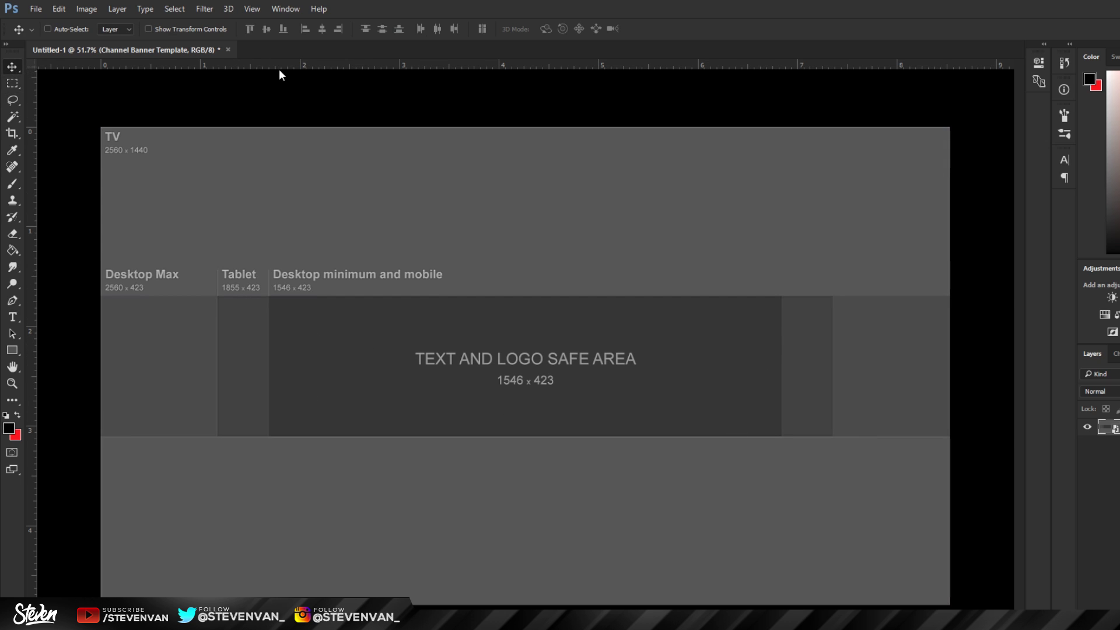
{"action": "left_click_drag", "start_coordinate": [521, 63], "coordinate": [543, 436]}
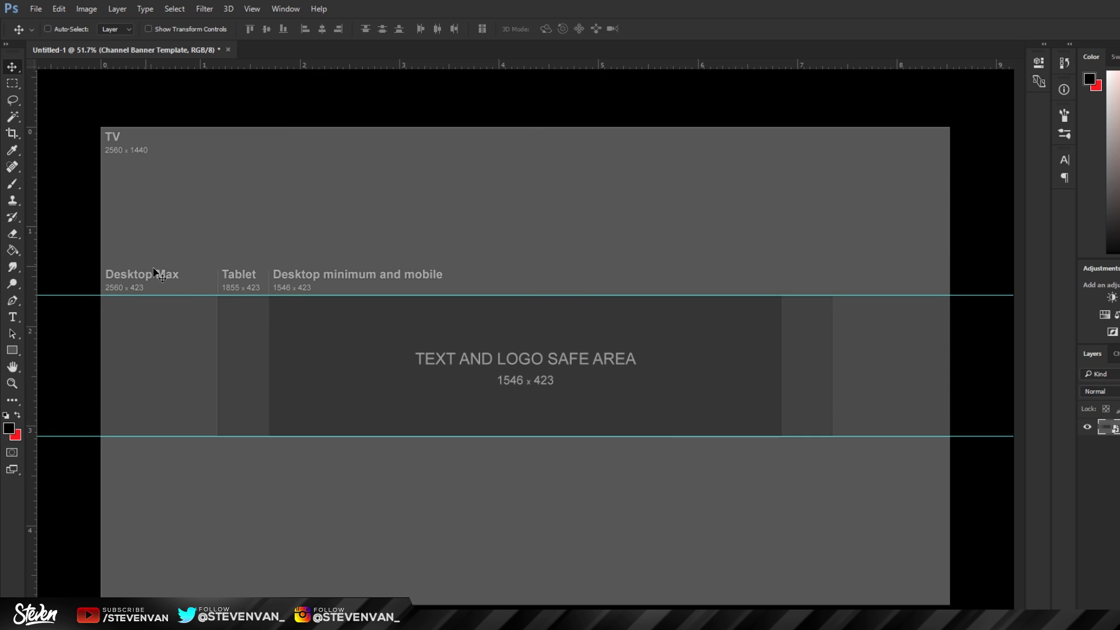
{"action": "left_click_drag", "start_coordinate": [32, 260], "coordinate": [217, 289]}
{"action": "left_click_drag", "start_coordinate": [31, 289], "coordinate": [269, 289]}
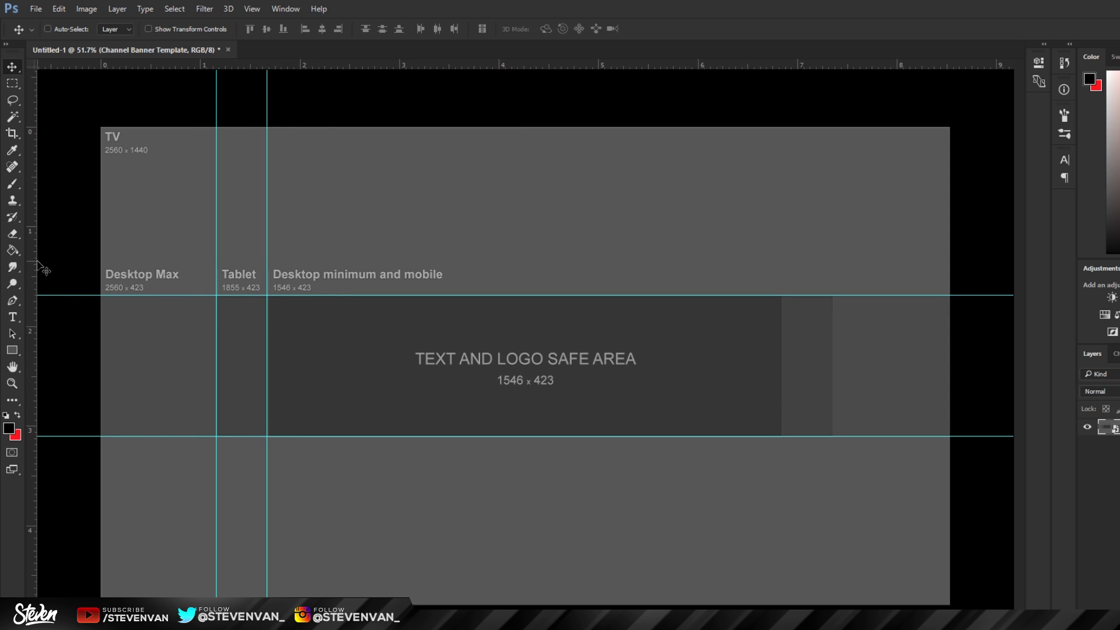
{"action": "left_click_drag", "start_coordinate": [42, 269], "coordinate": [583, 275]}
{"action": "left_click_drag", "start_coordinate": [32, 215], "coordinate": [780, 239]}
{"action": "left_click_drag", "start_coordinate": [32, 312], "coordinate": [831, 259]}
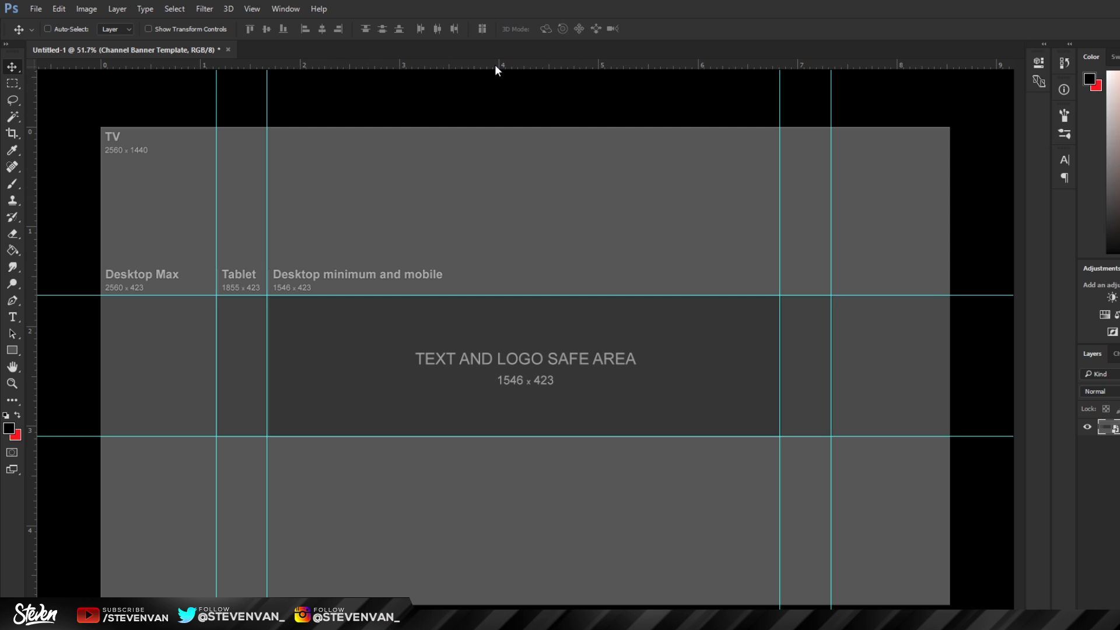
Step: Dismiss the layer menu without flattening, then select and delete the banner template layer
{"action": "key", "text": "ctrl"}
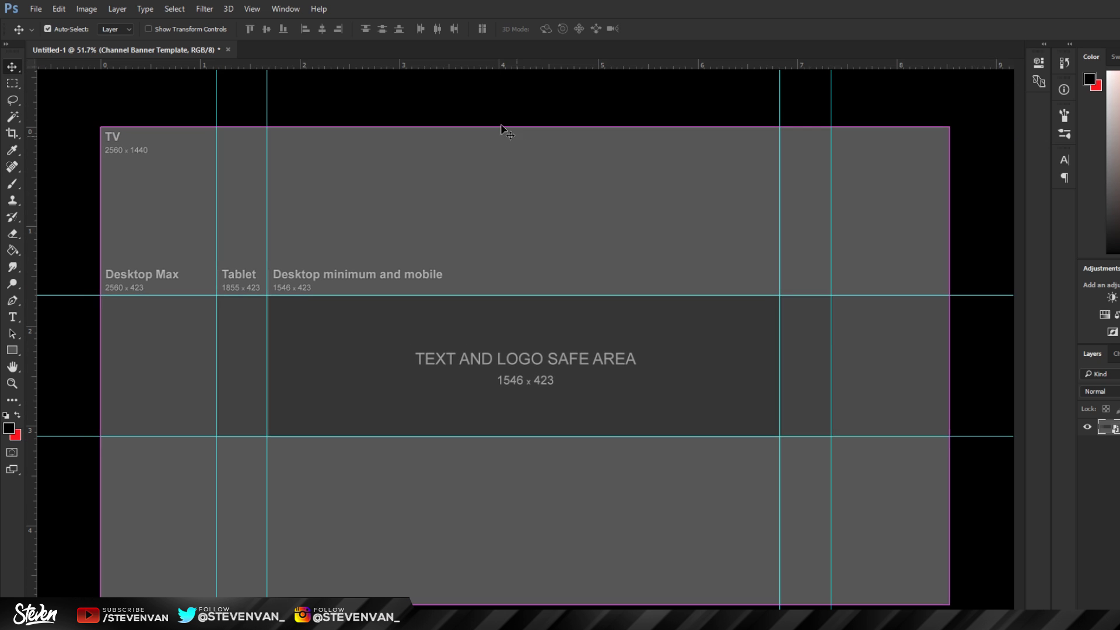
{"action": "right_click", "coordinate": [1112, 428]}
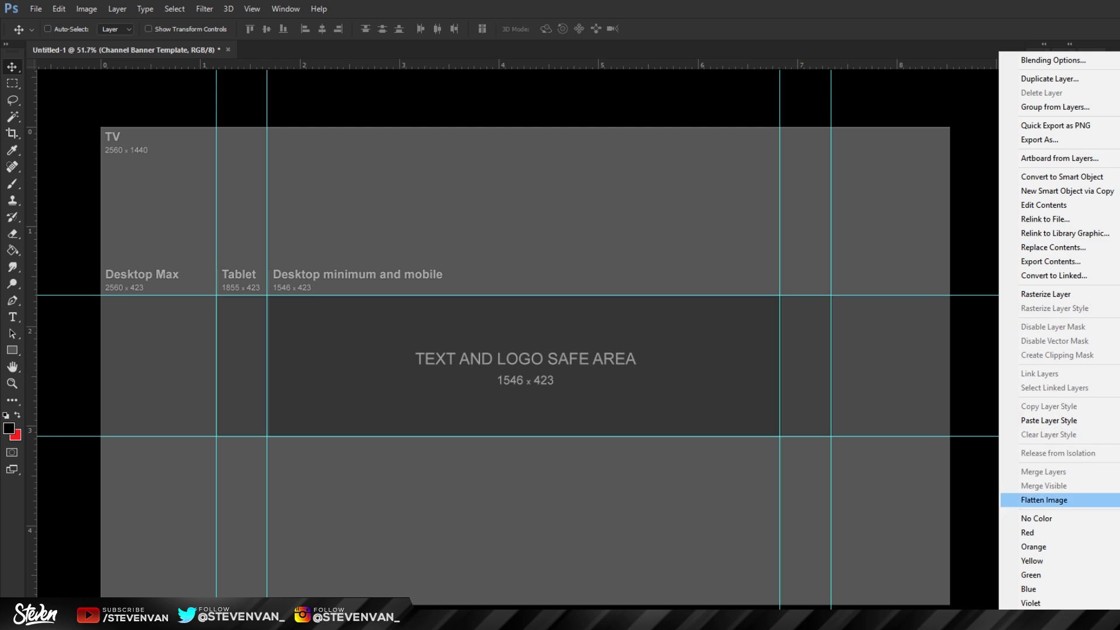
{"action": "key", "text": "Escape"}
{"action": "left_click", "coordinate": [1108, 427]}
{"action": "left_click", "coordinate": [1109, 444]}
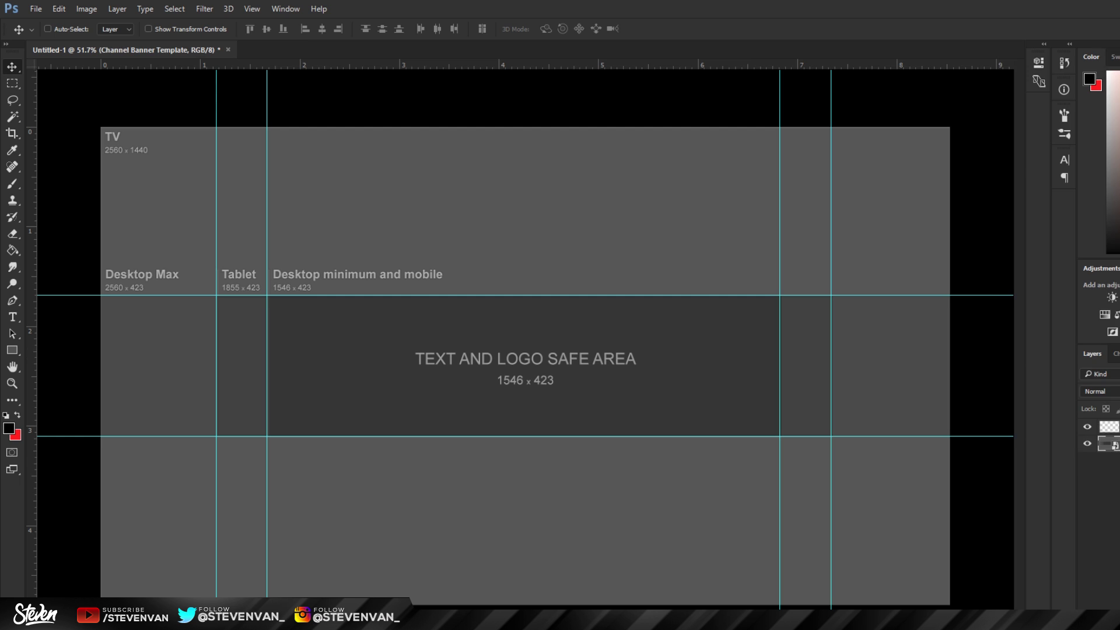
{"action": "key", "text": "Delete"}
Step: Draw black rectangles above and below the banner strip and merge them into one layer
{"action": "key", "text": "u"}
{"action": "left_click_drag", "start_coordinate": [79, 113], "coordinate": [211, 133]}
{"action": "left_click_drag", "start_coordinate": [452, 174], "coordinate": [1011, 295]}
{"action": "left_click_drag", "start_coordinate": [992, 614], "coordinate": [58, 436]}
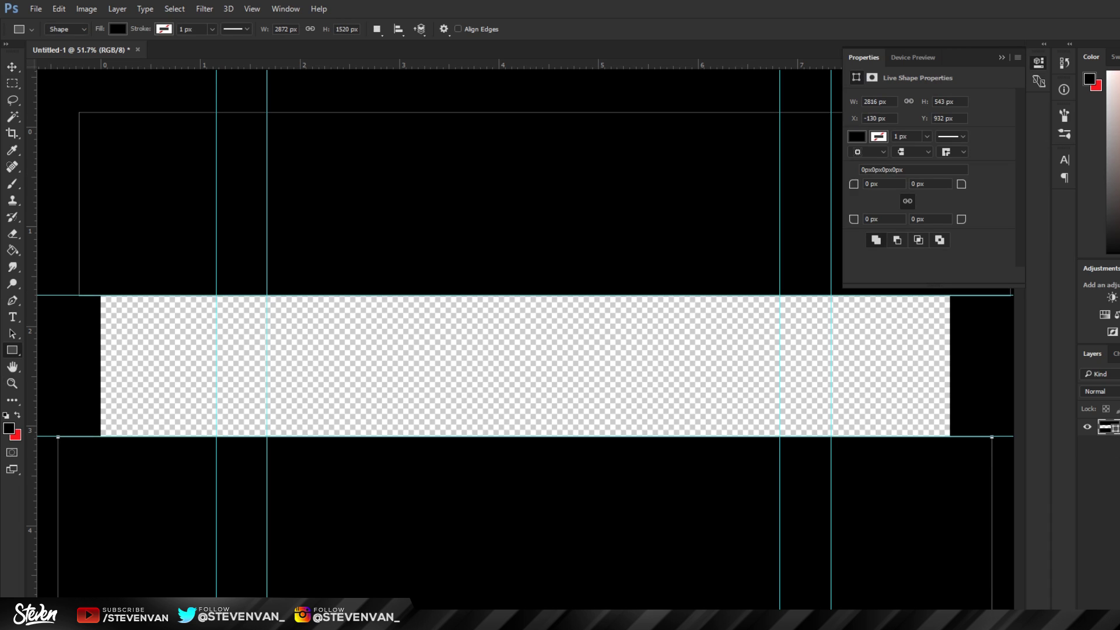
{"action": "left_click", "coordinate": [1113, 433]}
{"action": "left_click", "coordinate": [1113, 445], "text": "shift"}
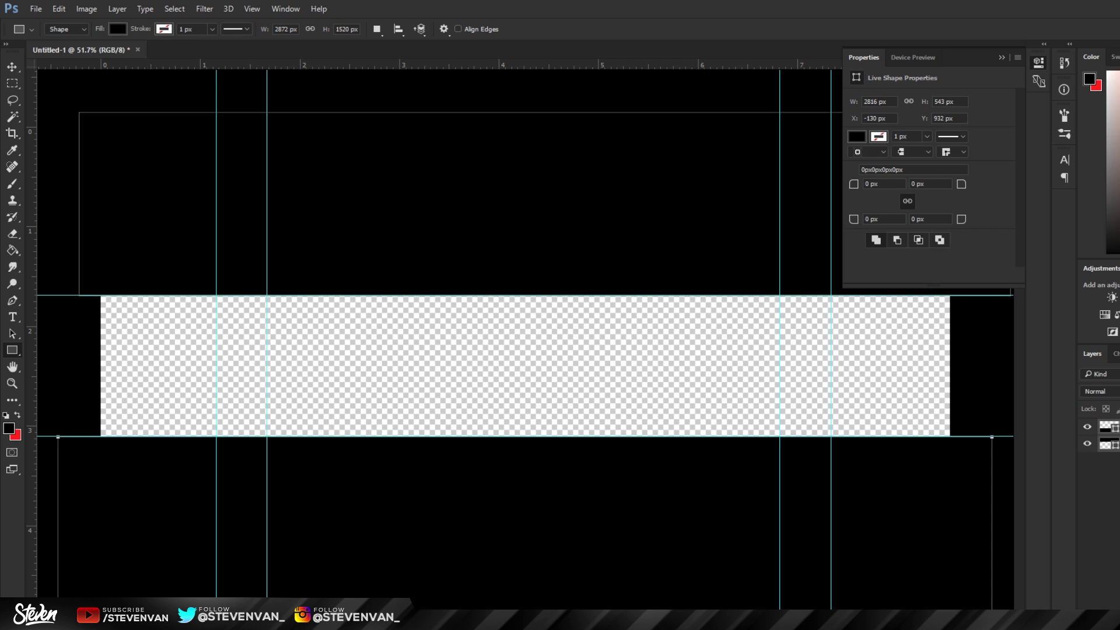
{"action": "key", "text": "ctrl+e"}
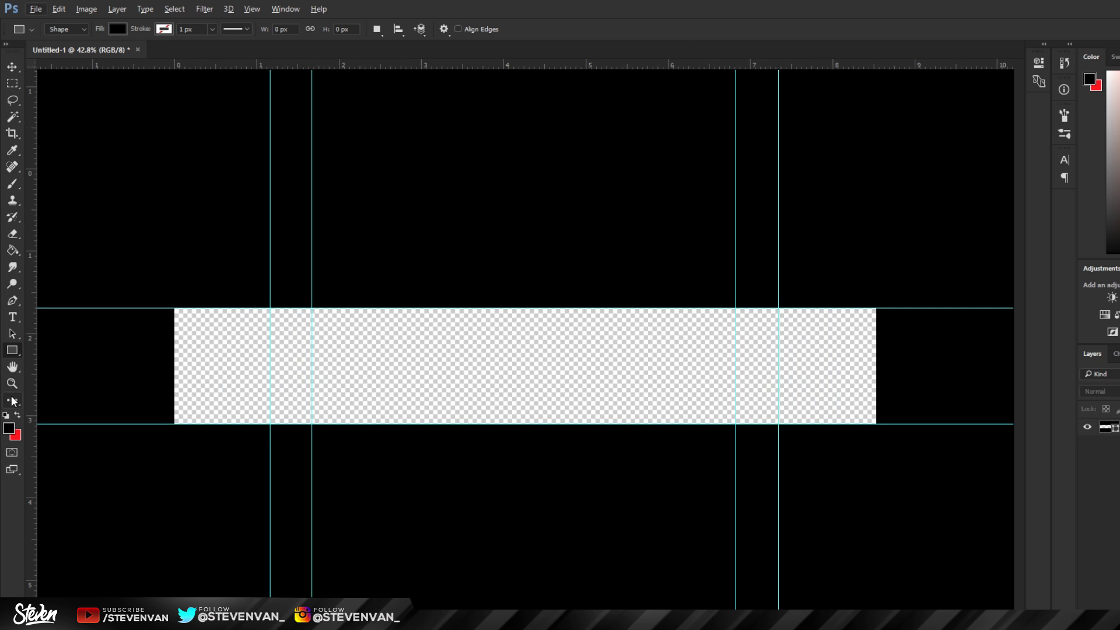
Step: Zoom out to see the whole strip and add a new empty layer
{"action": "left_click", "coordinate": [11, 383]}
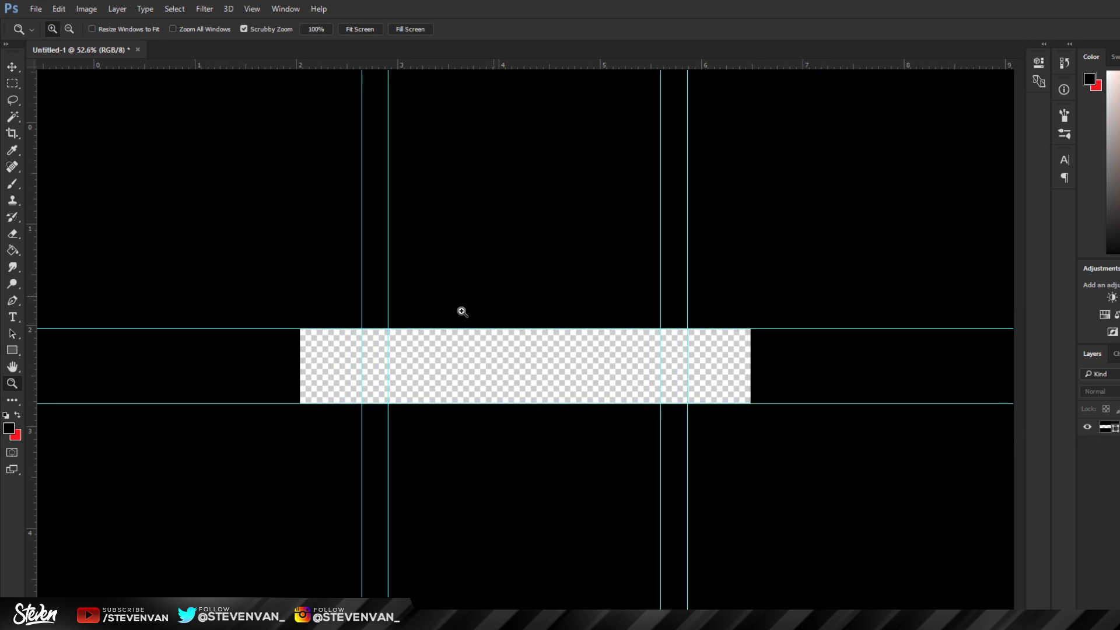
{"action": "left_click", "coordinate": [462, 312]}
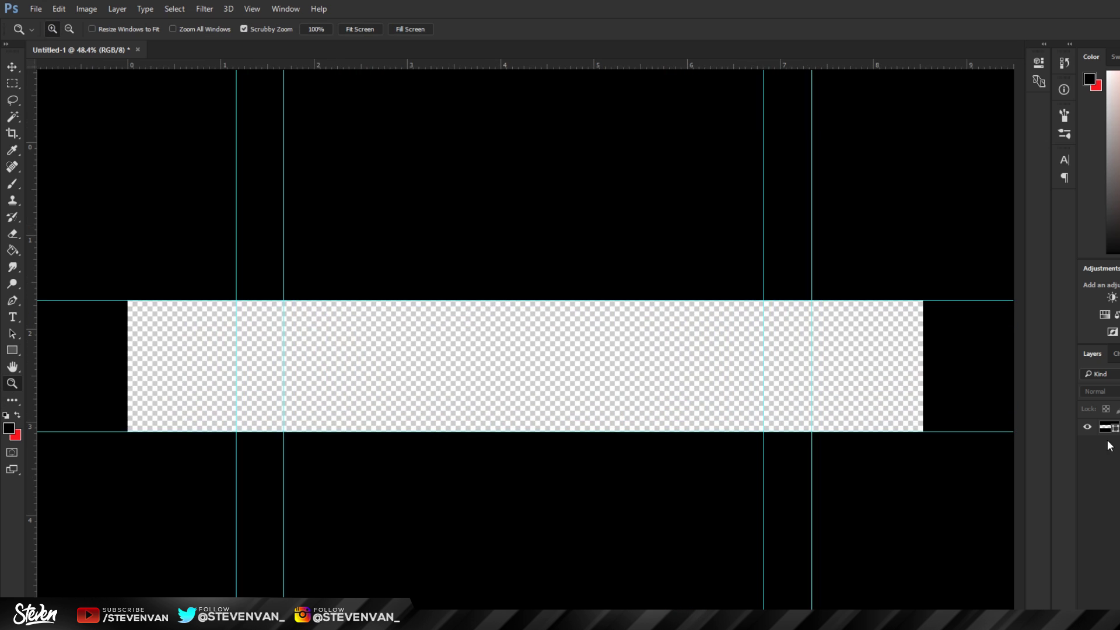
{"action": "left_click_drag", "start_coordinate": [517, 365], "coordinate": [540, 289]}
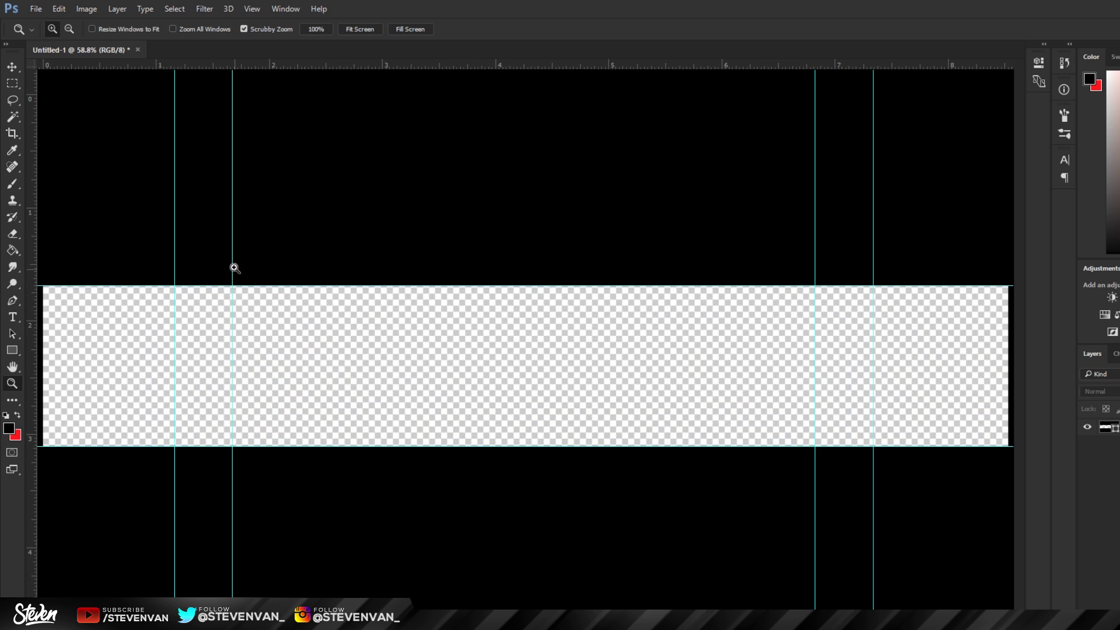
{"action": "left_click_drag", "start_coordinate": [525, 366], "coordinate": [443, 362]}
{"action": "left_click", "coordinate": [13, 67]}
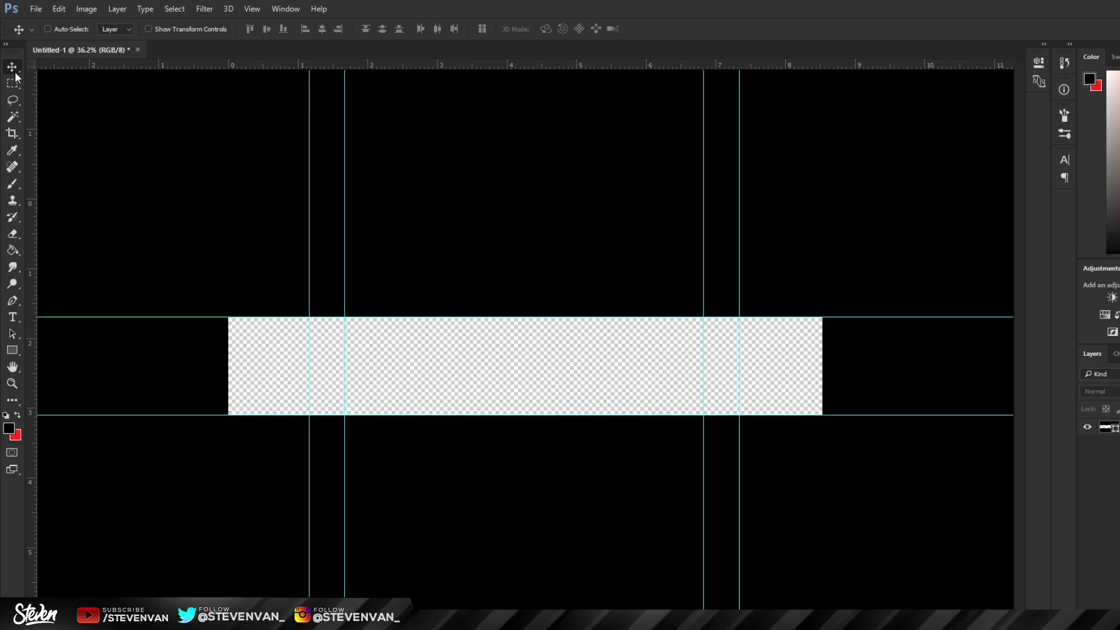
{"action": "left_click", "coordinate": [12, 351]}
{"action": "key", "text": "ctrl+shift+alt+n"}
Step: Set the foreground colour to ffffff and draw a white rectangle filling the banner strip
{"action": "left_click", "coordinate": [9, 428]}
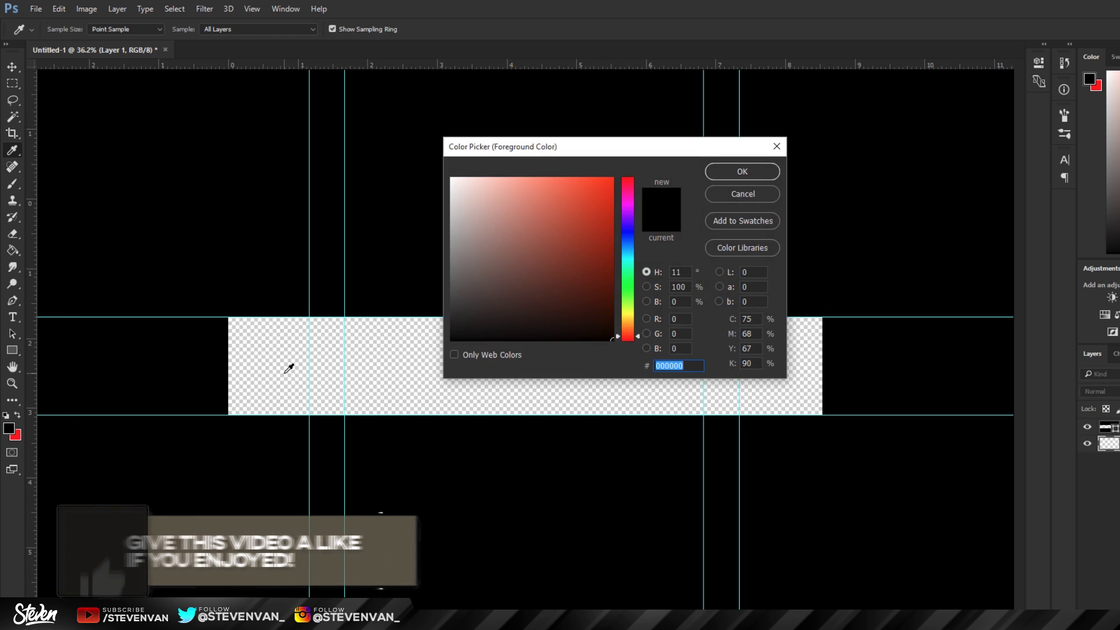
{"action": "type", "text": "ffffff"}
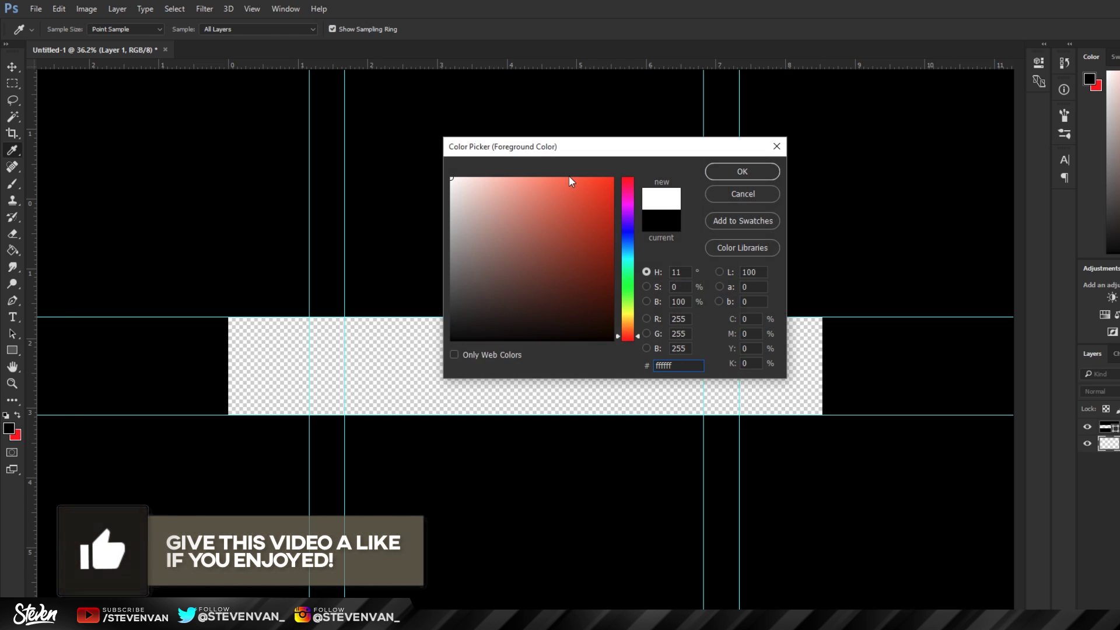
{"action": "left_click", "coordinate": [743, 171]}
{"action": "key", "text": "u"}
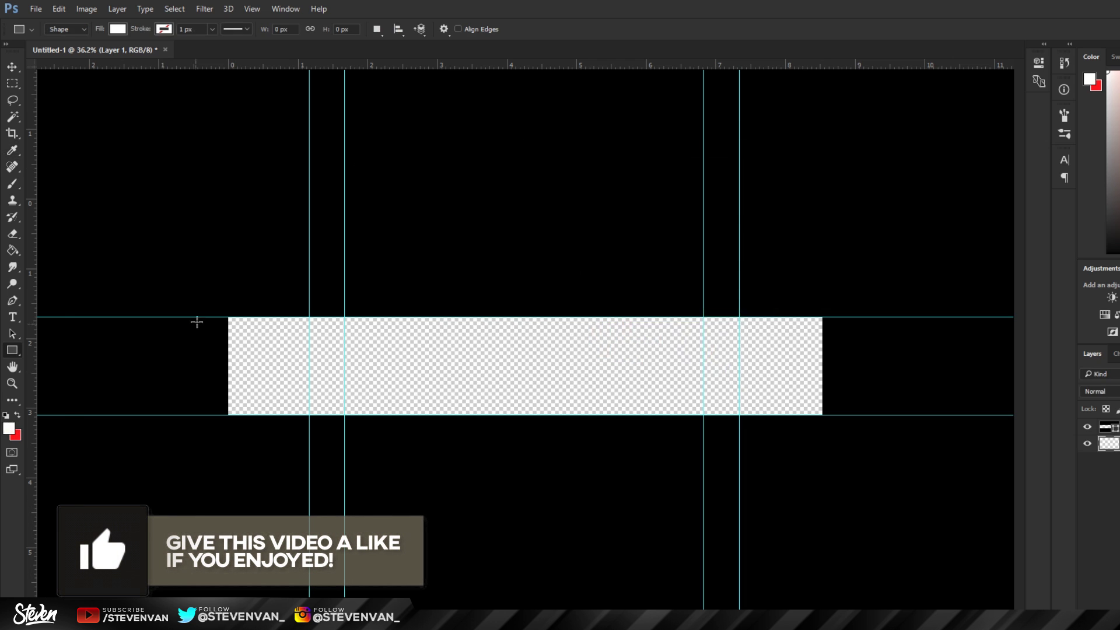
{"action": "left_click_drag", "start_coordinate": [202, 306], "coordinate": [874, 438]}
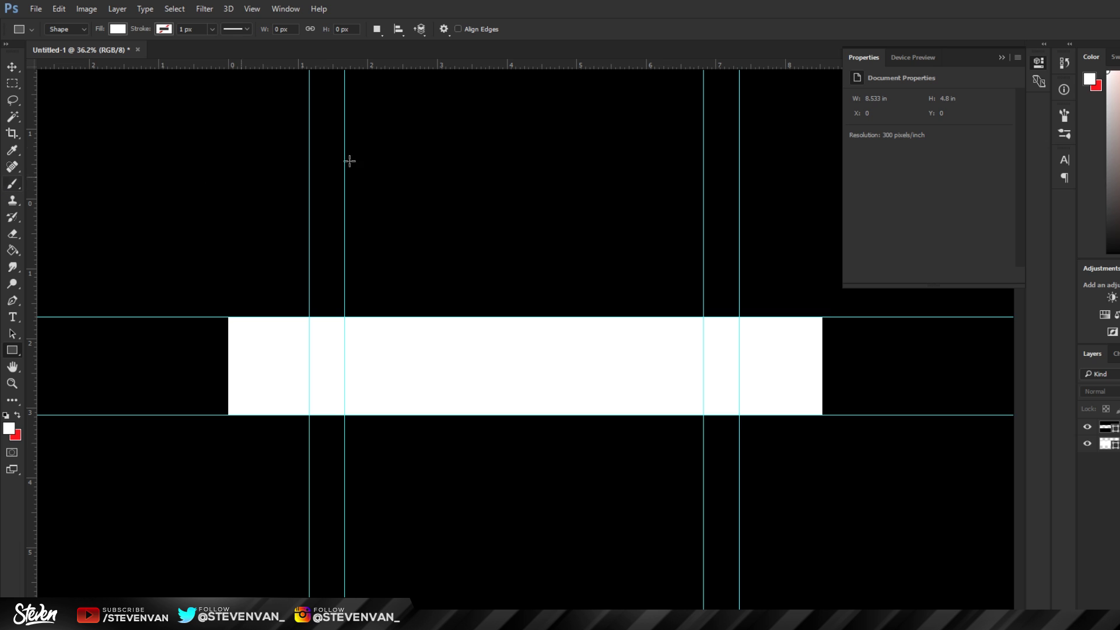
Step: Close the Properties panel, select the white rectangle's layer and add a new empty layer above
{"action": "left_click", "coordinate": [1002, 57]}
{"action": "key", "text": "z"}
{"action": "left_click_drag", "start_coordinate": [445, 343], "coordinate": [471, 356]}
{"action": "key", "text": "t"}
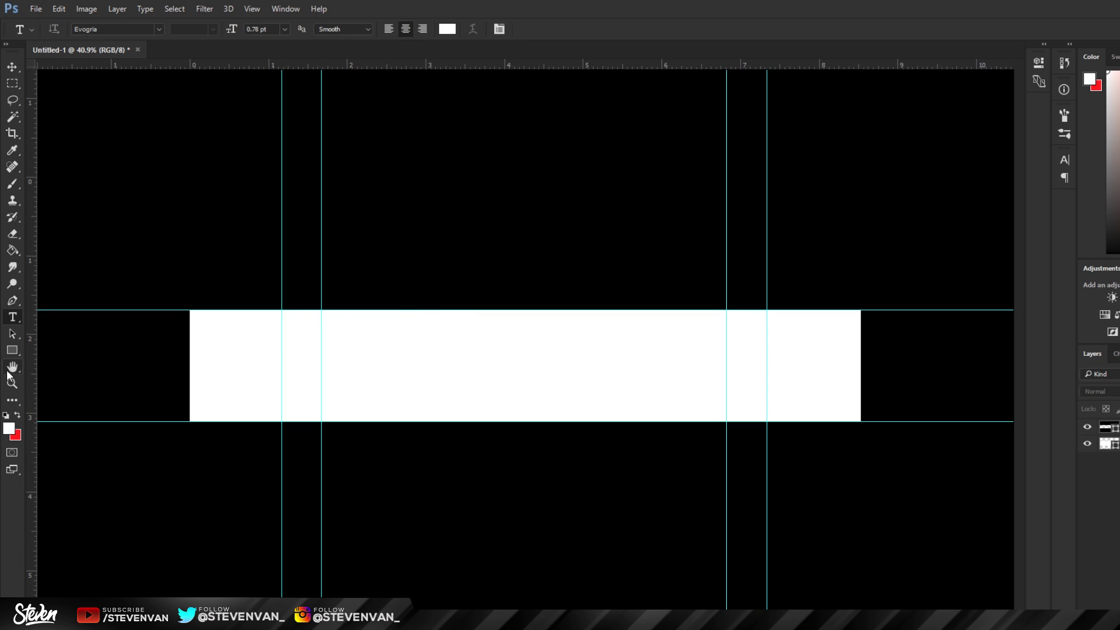
{"action": "left_click", "coordinate": [12, 383]}
{"action": "left_click_drag", "start_coordinate": [326, 341], "coordinate": [260, 340]}
{"action": "left_click", "coordinate": [1105, 427]}
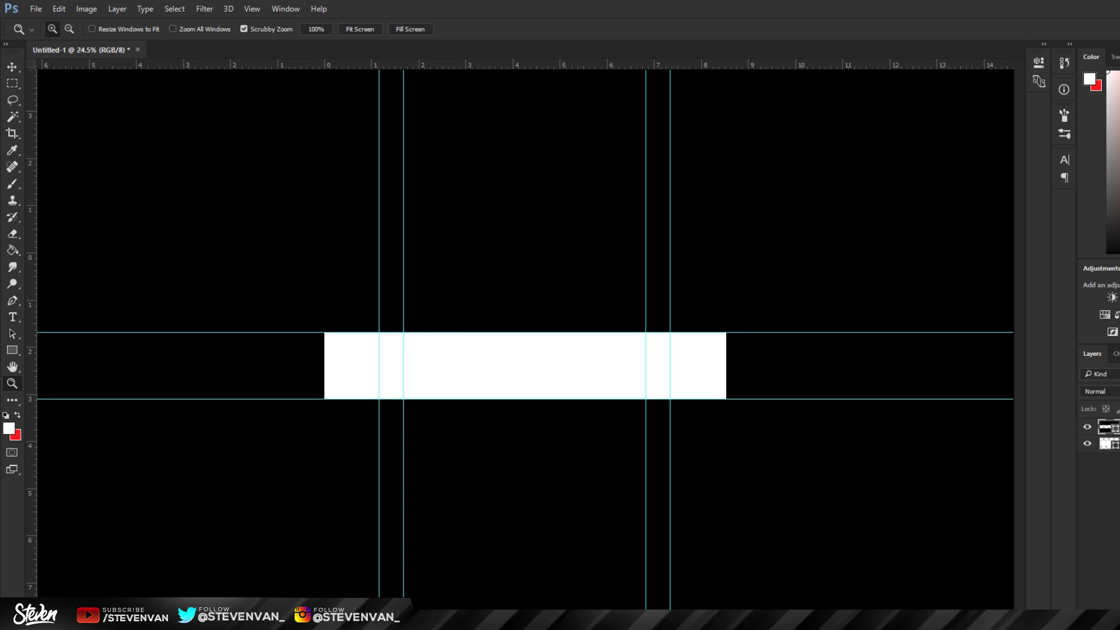
{"action": "left_click_drag", "start_coordinate": [486, 288], "coordinate": [494, 267]}
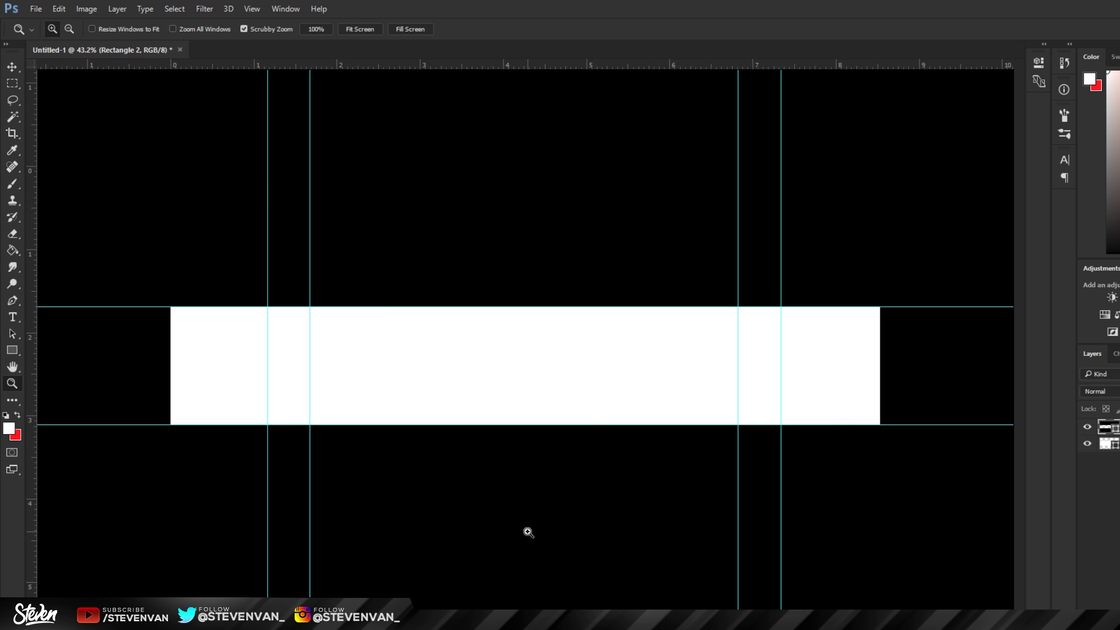
{"action": "left_click_drag", "start_coordinate": [422, 366], "coordinate": [425, 352]}
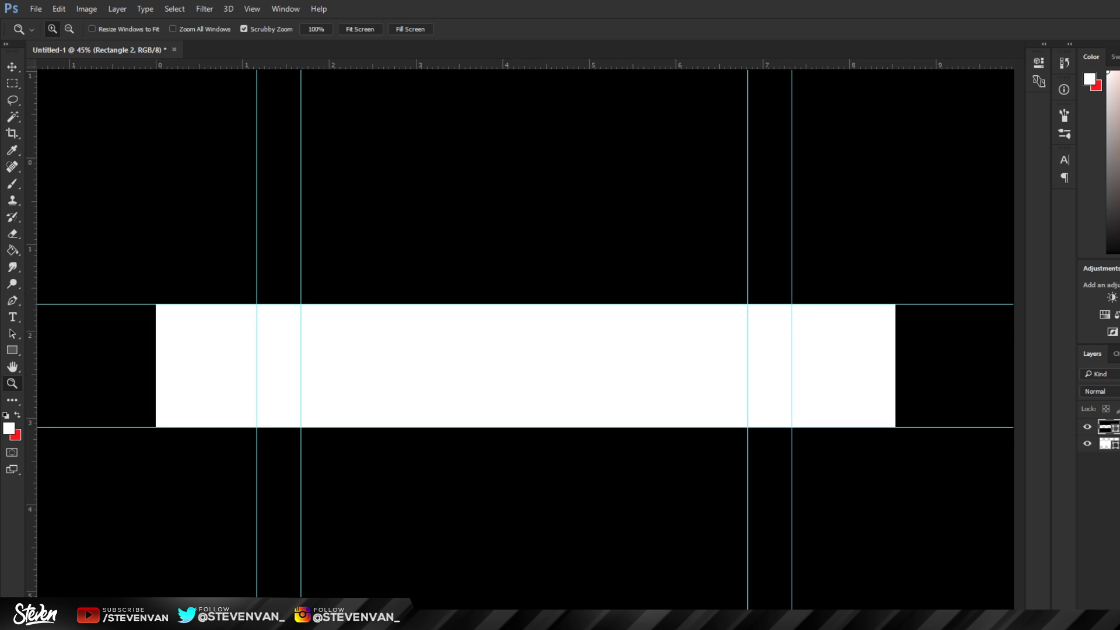
{"action": "key", "text": "ctrl+shift+alt+n"}
Step: Draw a closed Pen path over the strip's left side with a curved right edge
{"action": "key", "text": "p"}
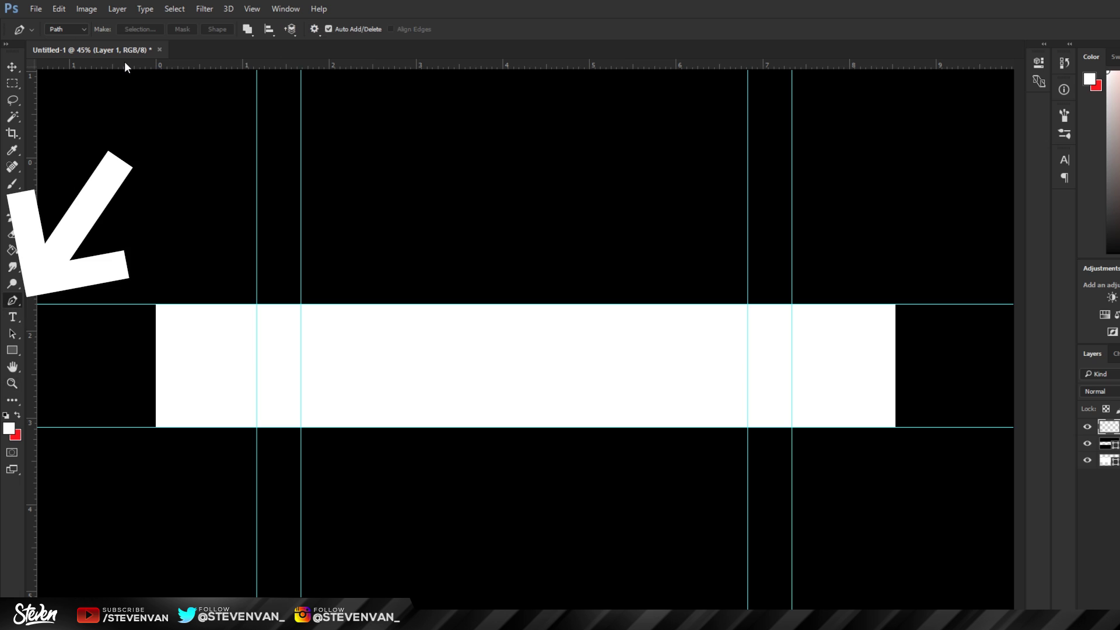
{"action": "left_click", "coordinate": [419, 255]}
{"action": "left_click_drag", "start_coordinate": [454, 471], "coordinate": [503, 366]}
{"action": "key", "text": "ctrl+z"}
{"action": "left_click_drag", "start_coordinate": [458, 479], "coordinate": [352, 629]}
{"action": "left_click", "coordinate": [97, 470]}
{"action": "left_click", "coordinate": [101, 262]}
{"action": "left_click", "coordinate": [292, 186]}
{"action": "left_click", "coordinate": [419, 257]}
Step: Fill the closed path with black using Fill Path
{"action": "right_click", "coordinate": [474, 257]}
{"action": "right_click", "coordinate": [415, 354]}
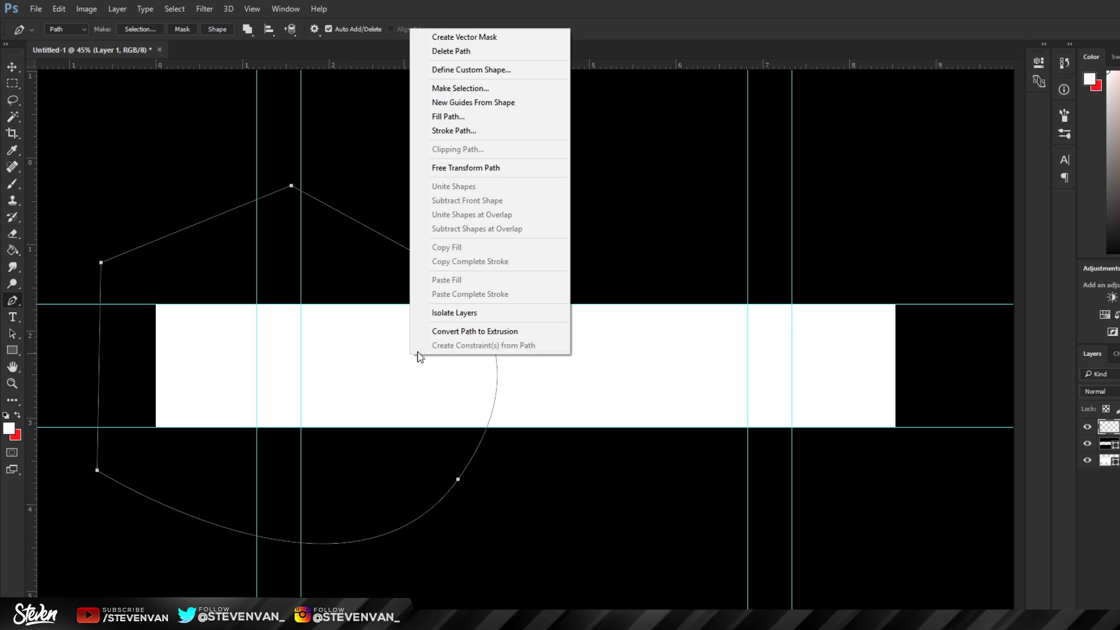
{"action": "left_click", "coordinate": [428, 115]}
{"action": "left_click", "coordinate": [949, 419]}
{"action": "left_click", "coordinate": [949, 453]}
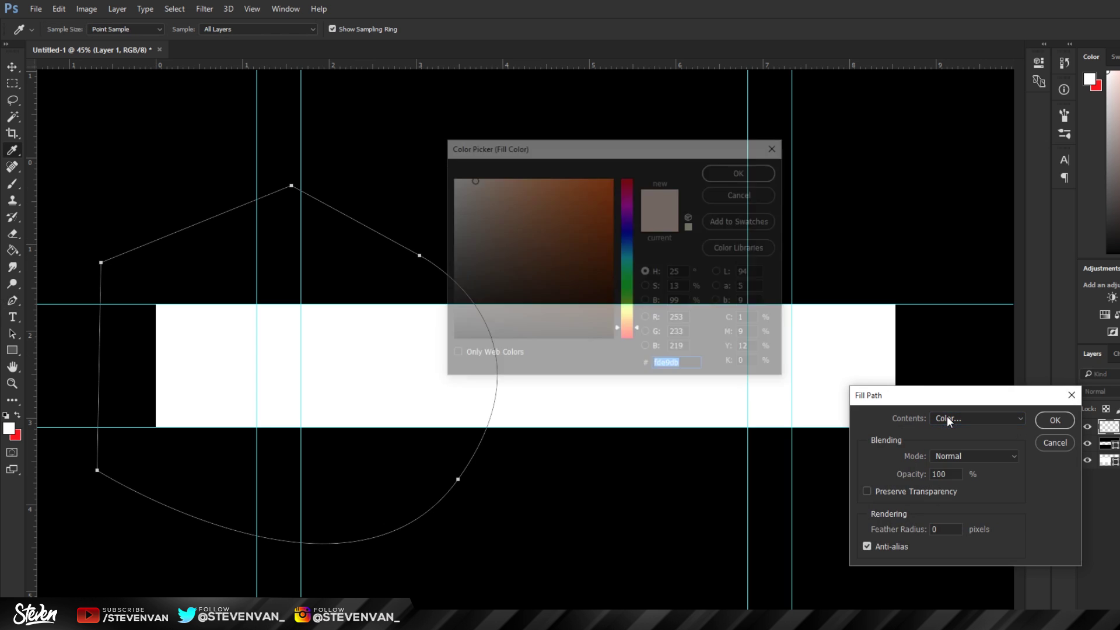
{"action": "key", "text": "Return"}
{"action": "key", "text": "Return"}
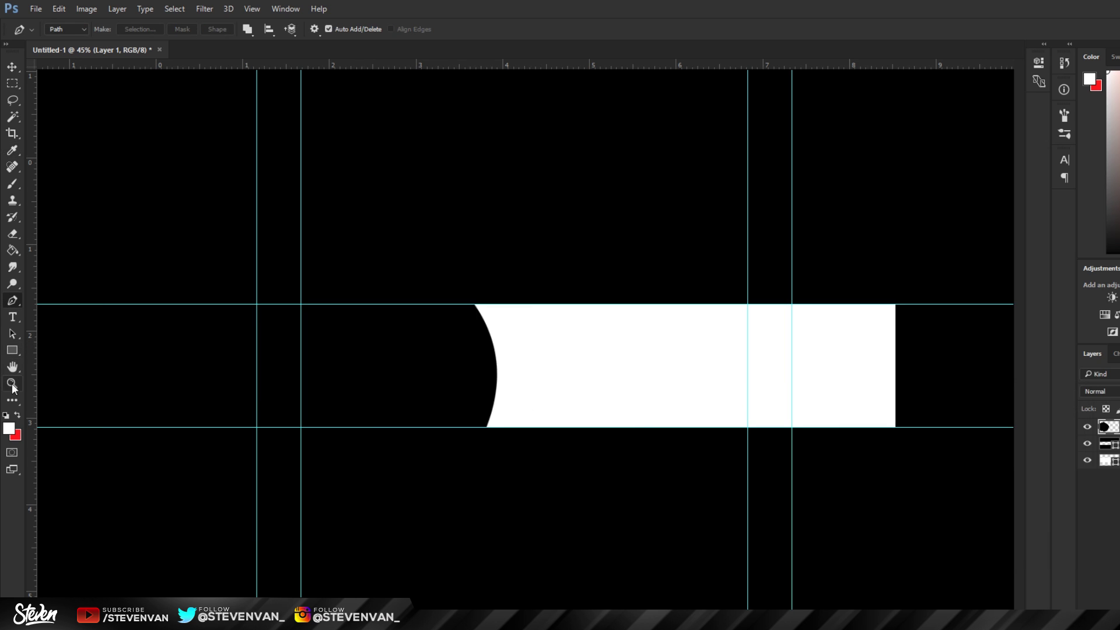
Step: Zoom in and out to inspect the curved black panel, then undo the last action
{"action": "left_click", "coordinate": [12, 384]}
{"action": "scroll", "coordinate": [530, 407], "scroll_direction": "down", "scroll_amount": 5}
{"action": "scroll", "coordinate": [595, 408], "scroll_direction": "up", "scroll_amount": 5}
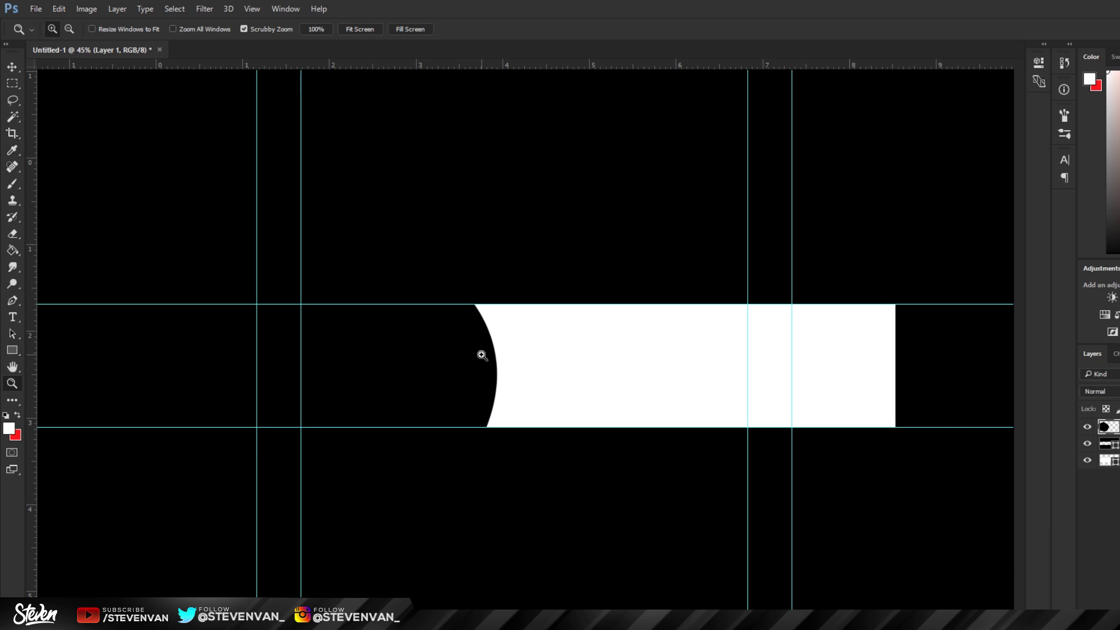
{"action": "scroll", "coordinate": [519, 255], "scroll_direction": "up", "scroll_amount": 1}
{"action": "scroll", "coordinate": [488, 467], "scroll_direction": "down", "scroll_amount": 2}
{"action": "scroll", "coordinate": [460, 440], "scroll_direction": "up", "scroll_amount": 2}
{"action": "scroll", "coordinate": [461, 436], "scroll_direction": "down", "scroll_amount": 1}
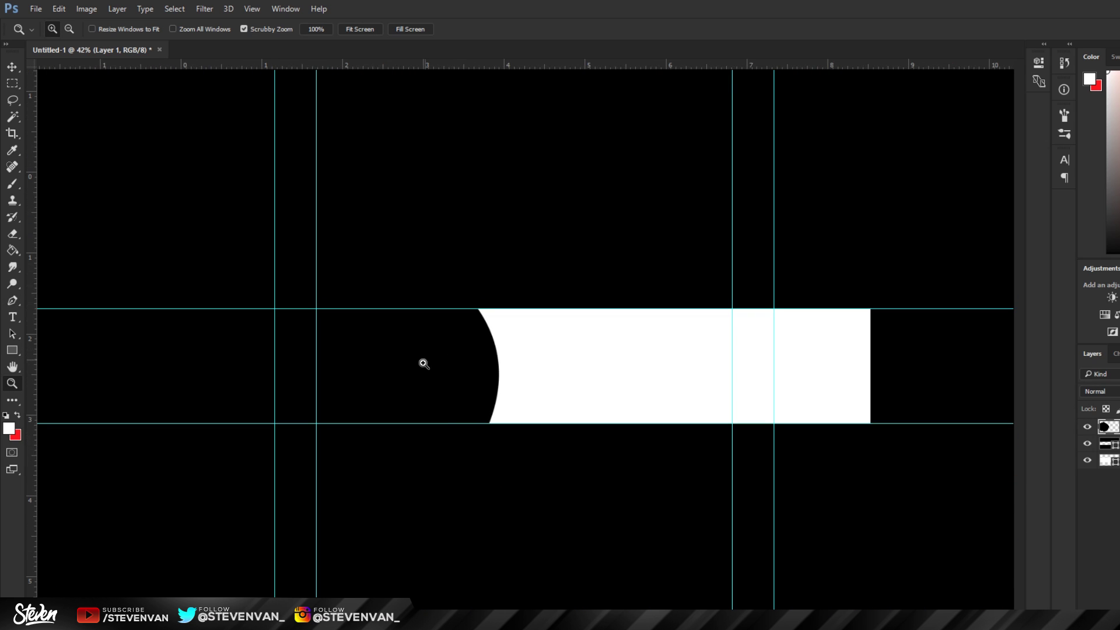
{"action": "scroll", "coordinate": [537, 362], "scroll_direction": "up", "scroll_amount": 2}
{"action": "scroll", "coordinate": [473, 377], "scroll_direction": "down", "scroll_amount": 2}
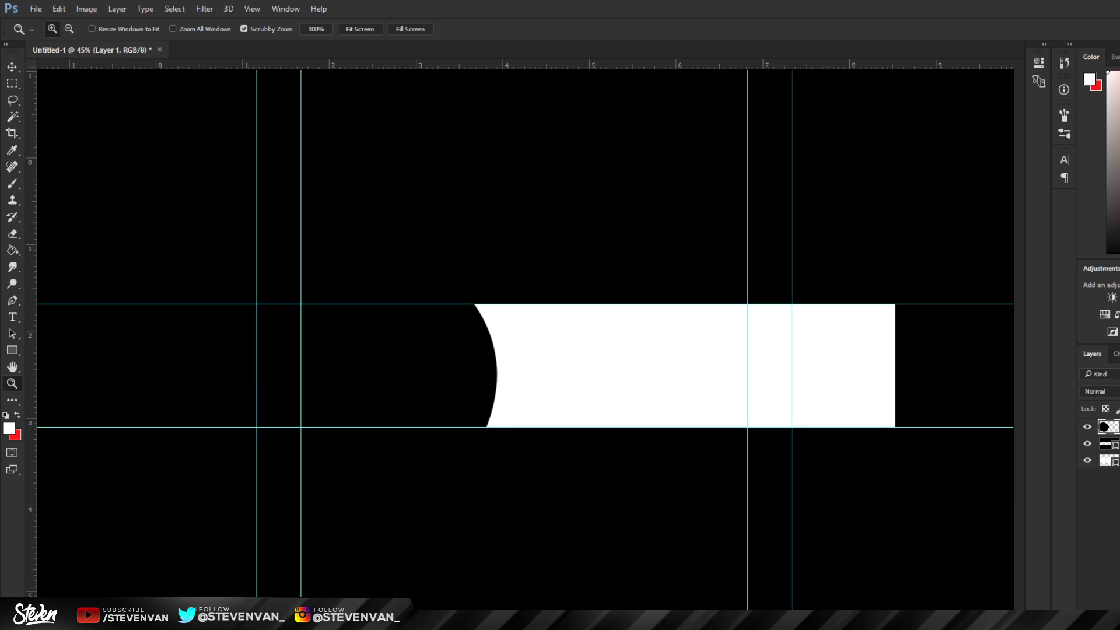
{"action": "key", "text": "ctrl+z"}
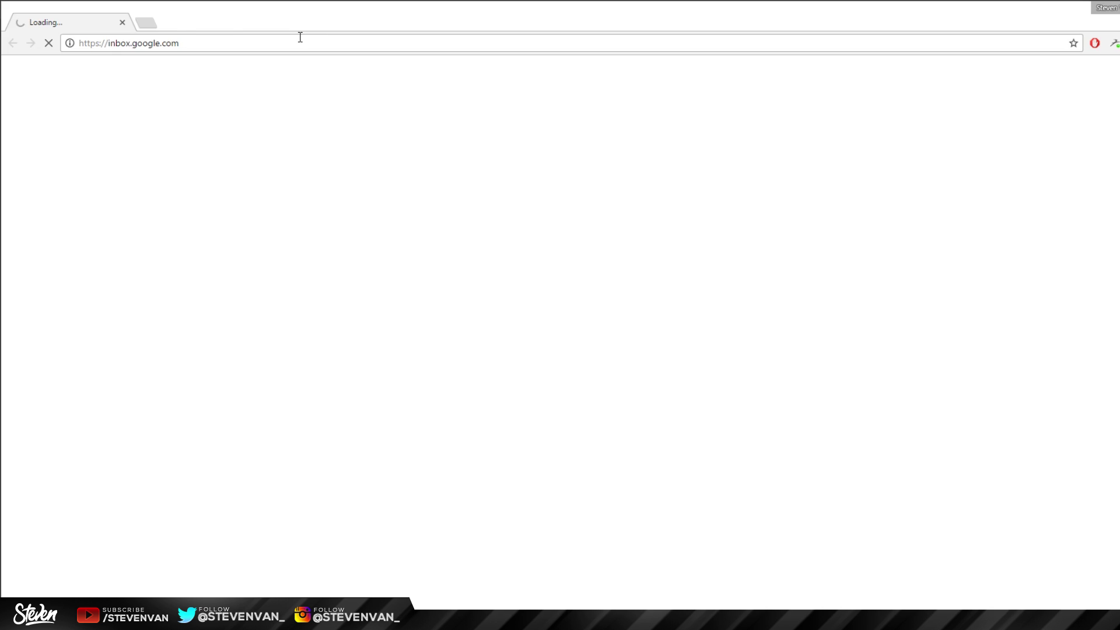
Step: Go to unsplash.com and open the sunlit mountain-ridge runner photo full size for Photoshop
{"action": "left_click", "coordinate": [300, 37]}
{"action": "type", "text": "uns"}
{"action": "key", "text": "Return"}
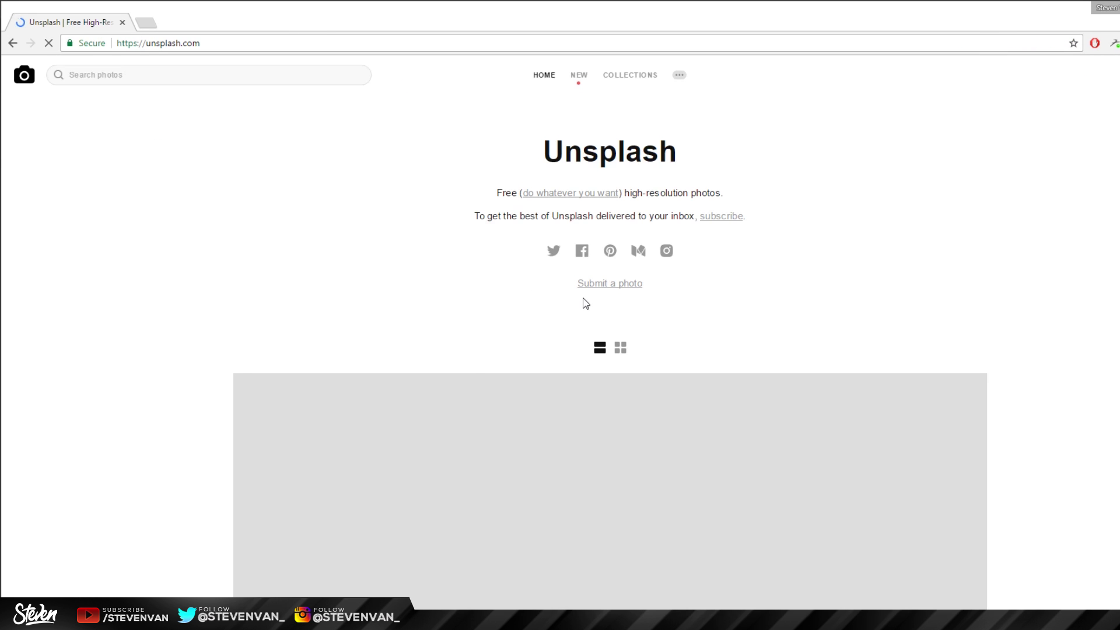
{"action": "scroll", "coordinate": [528, 466], "scroll_direction": "down", "scroll_amount": 5}
{"action": "right_click", "coordinate": [593, 336]}
{"action": "left_click", "coordinate": [831, 240]}
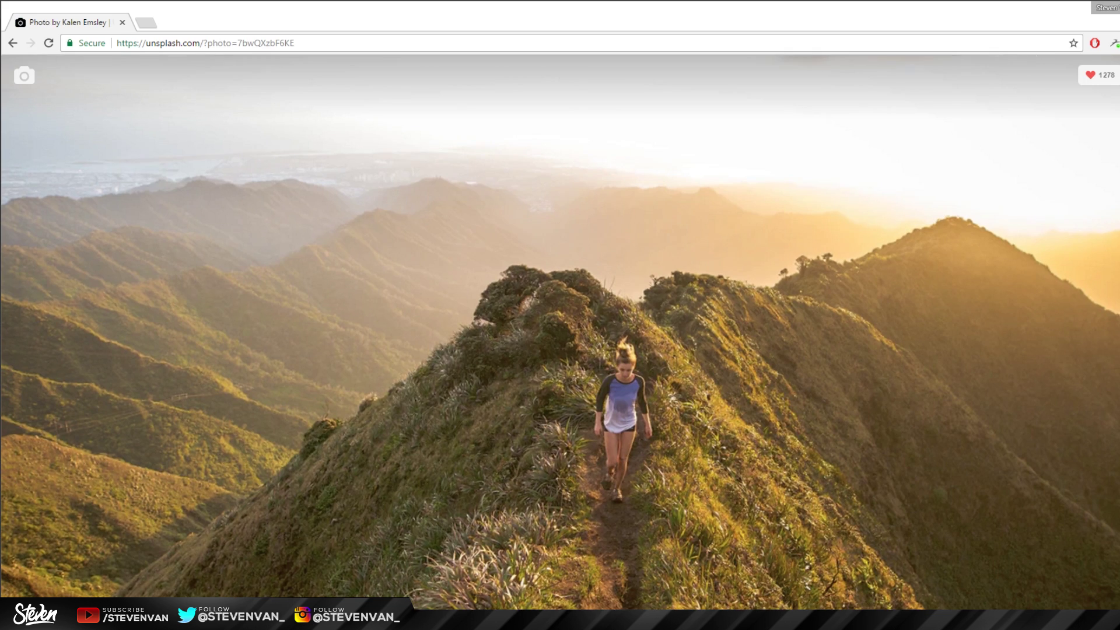
{"action": "scroll", "coordinate": [224, 127], "scroll_direction": "down", "scroll_amount": 1}
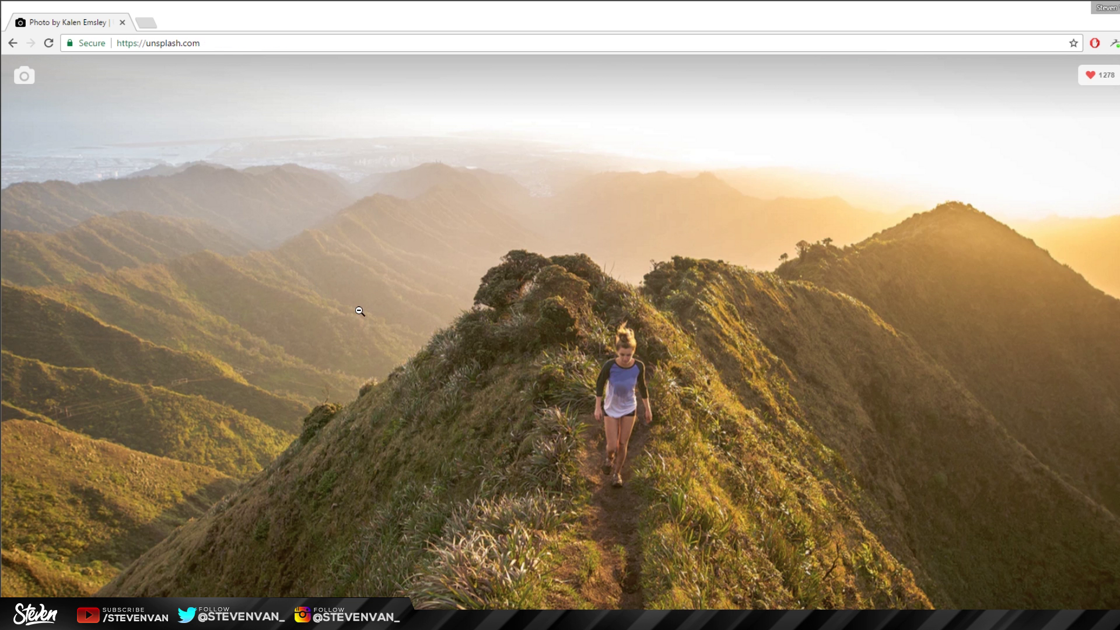
{"action": "right_click", "coordinate": [360, 312]}
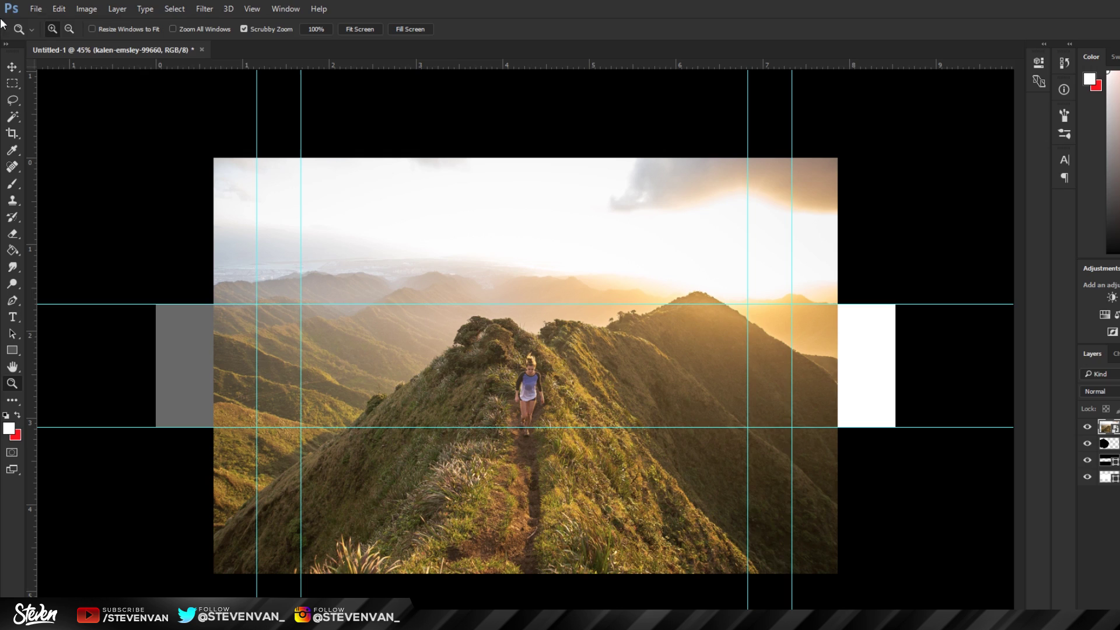
{"action": "left_click", "coordinate": [36, 9]}
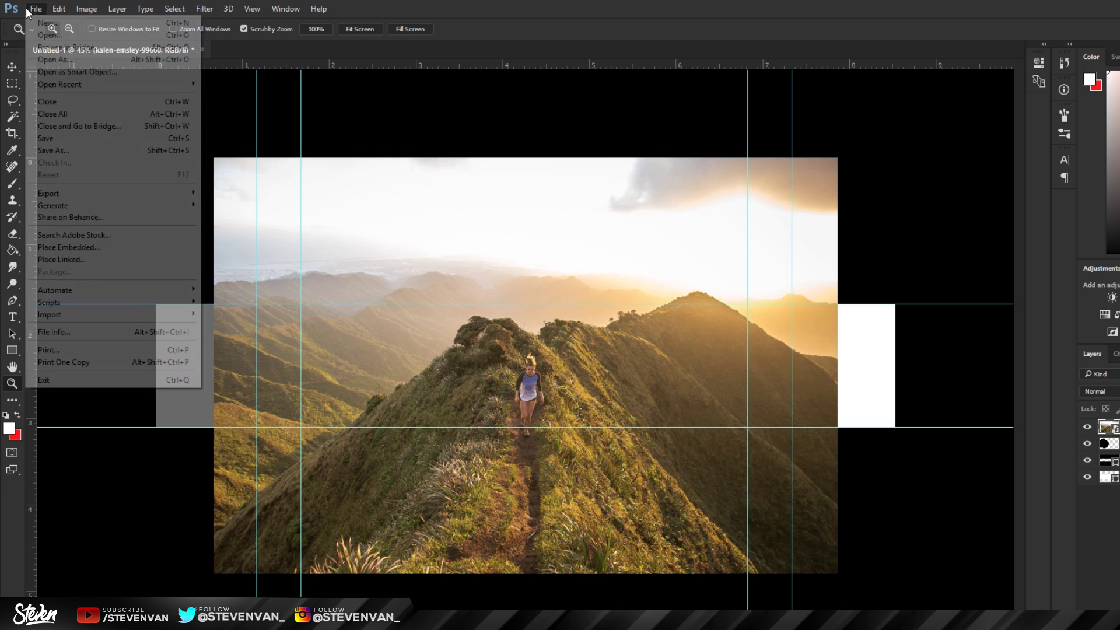
Step: Embed the mountain photo and reorder layers so the banner bar sits above it
{"action": "left_click", "coordinate": [89, 251]}
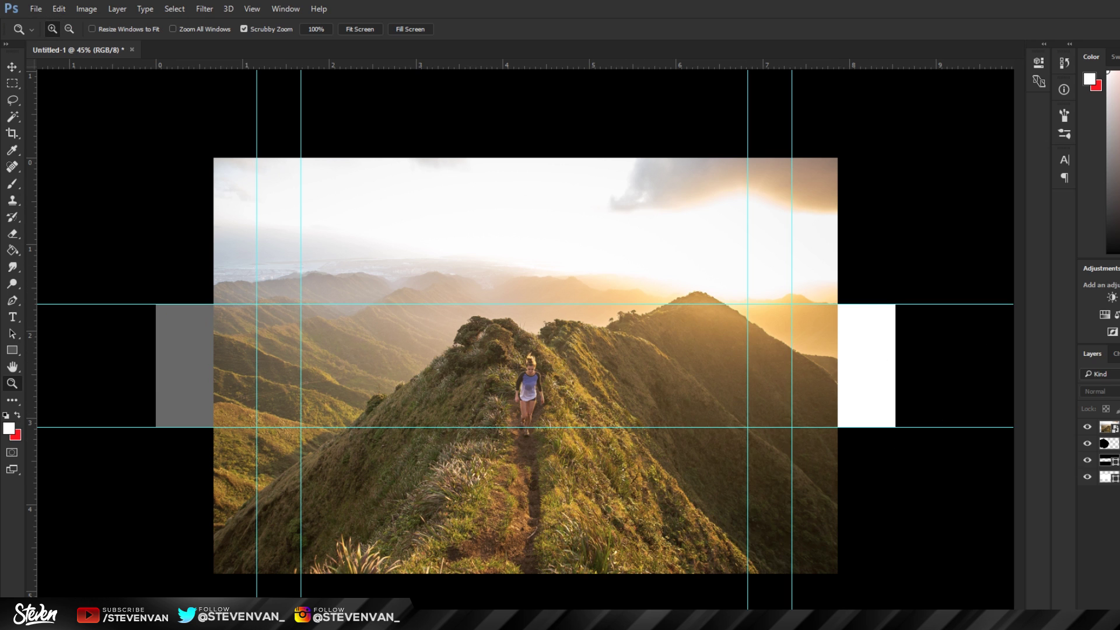
{"action": "left_click_drag", "start_coordinate": [1108, 444], "coordinate": [1109, 421]}
{"action": "key", "text": "ctrl+minus"}
{"action": "key", "text": "v"}
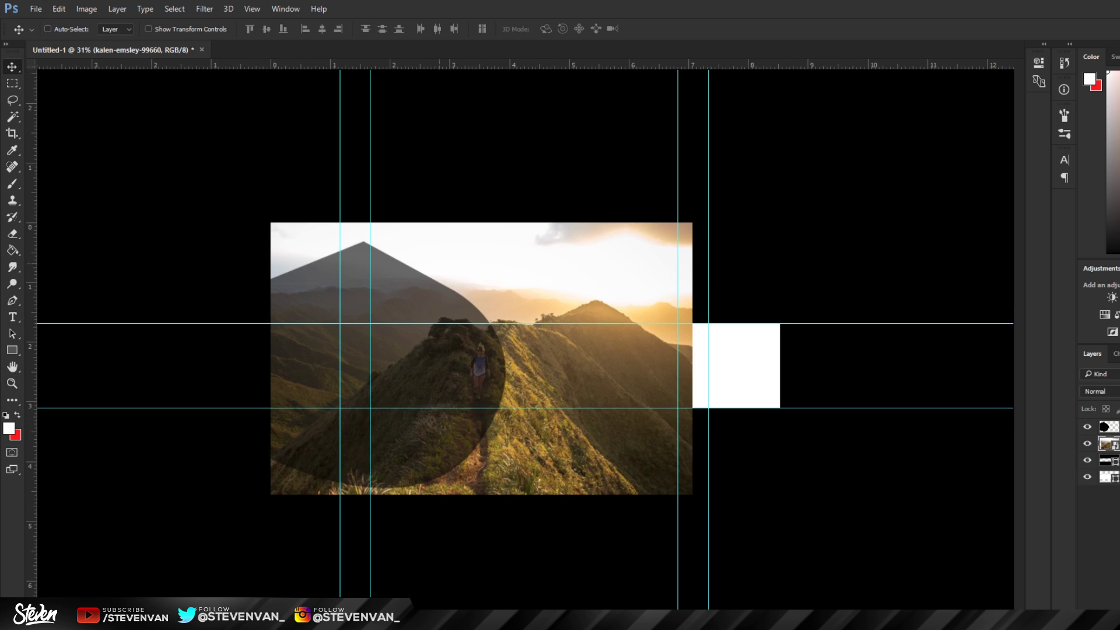
{"action": "left_click_drag", "start_coordinate": [1108, 460], "coordinate": [1108, 423]}
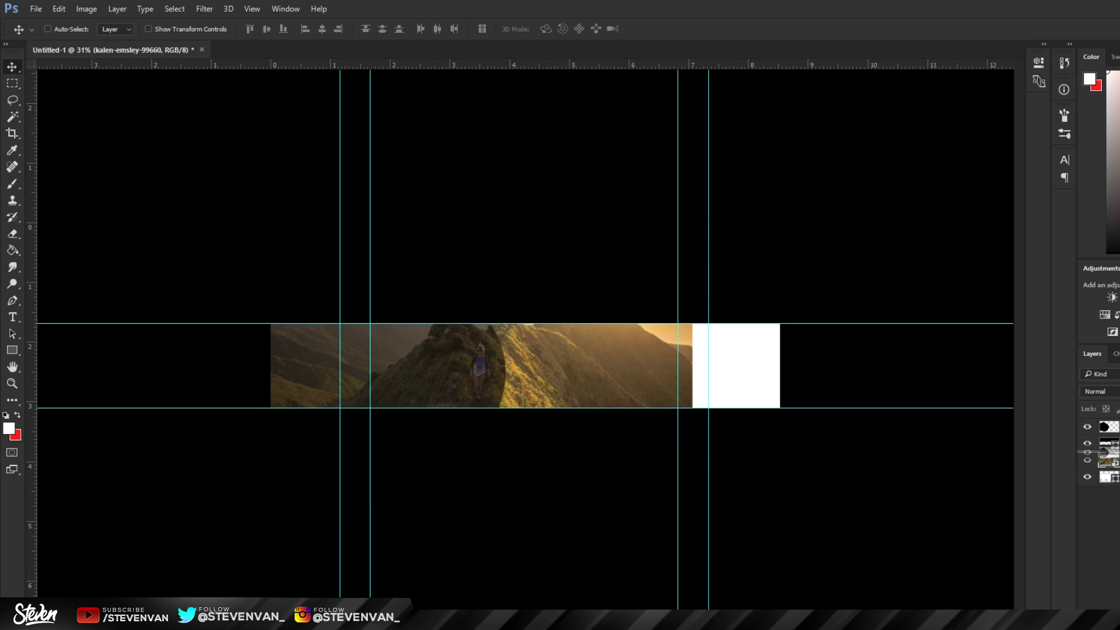
{"action": "key", "text": "ctrl+0"}
Step: Enlarge the mountain photo from its corner and move it down into the banner band
{"action": "key", "text": "alt+bracketleft"}
{"action": "key", "text": "alt+bracketleft"}
{"action": "key", "text": "ctrl+t"}
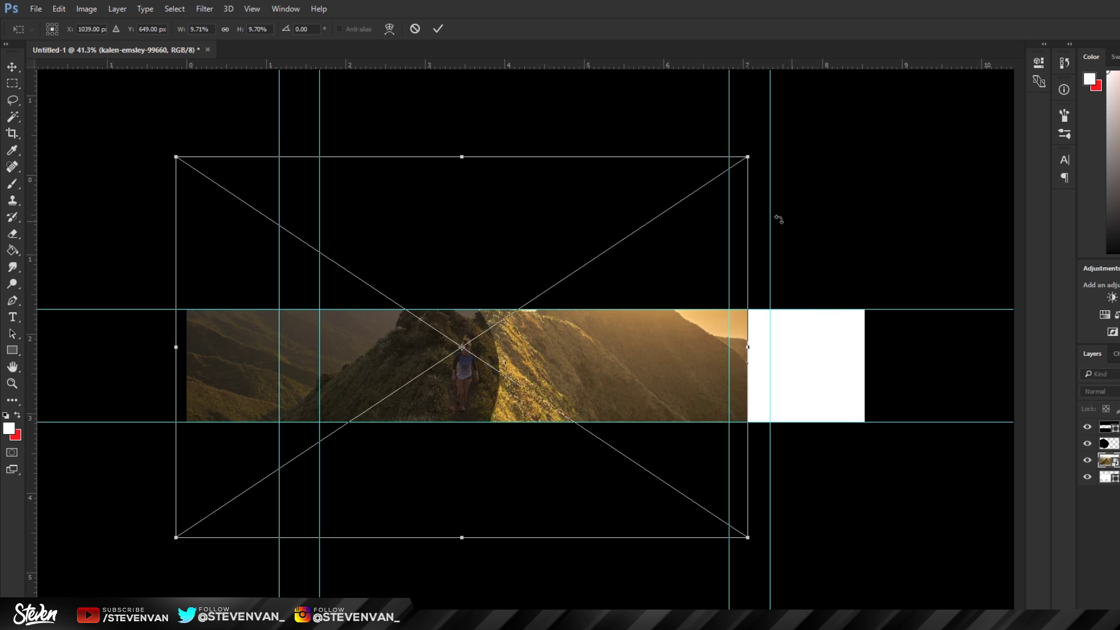
{"action": "left_click_drag", "start_coordinate": [782, 148], "coordinate": [991, 100]}
{"action": "left_click_drag", "start_coordinate": [785, 270], "coordinate": [727, 308]}
{"action": "key", "text": "Return"}
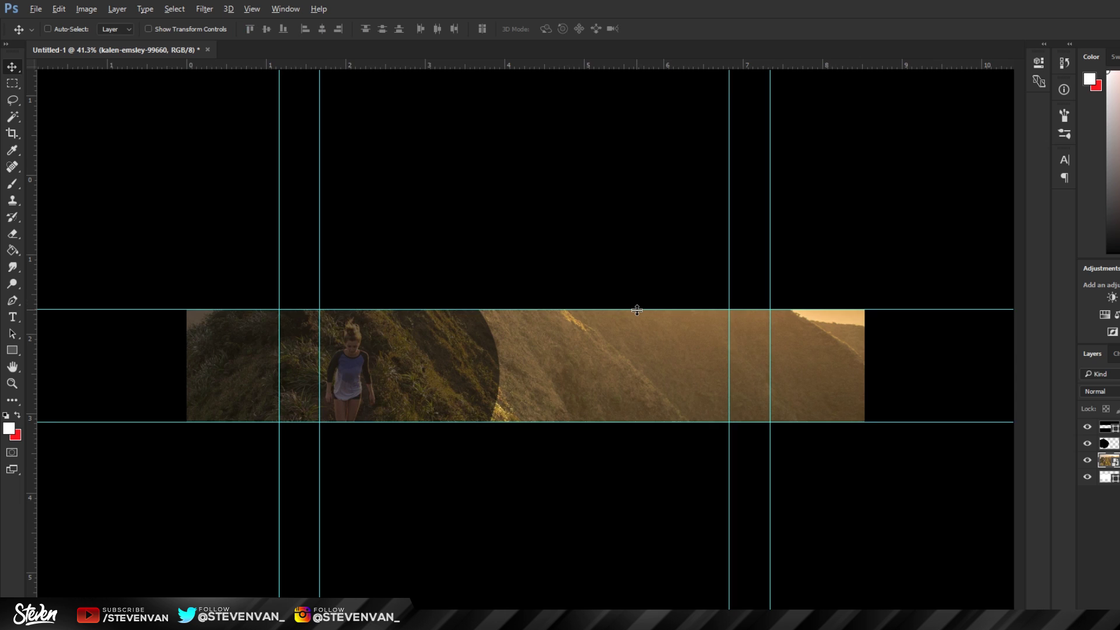
Step: Recheck the photo's framing and lighten it with the 8 and 0 opacity keys
{"action": "key", "text": "ctrl+minus"}
{"action": "key", "text": "ctrl+t"}
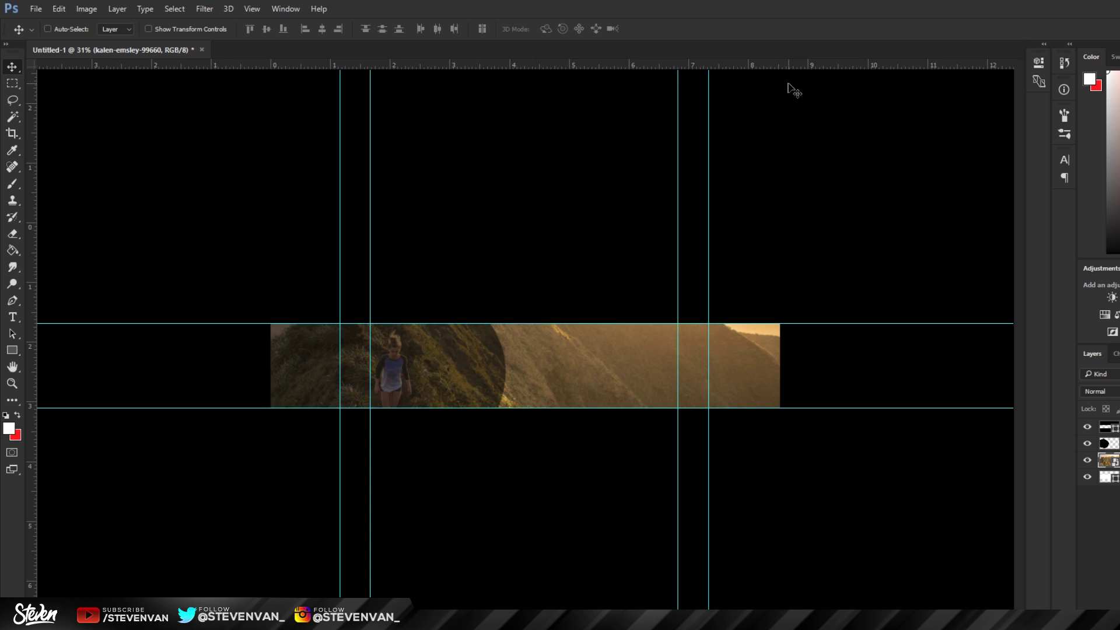
{"action": "key", "text": "ctrl+0"}
{"action": "key", "text": "8"}
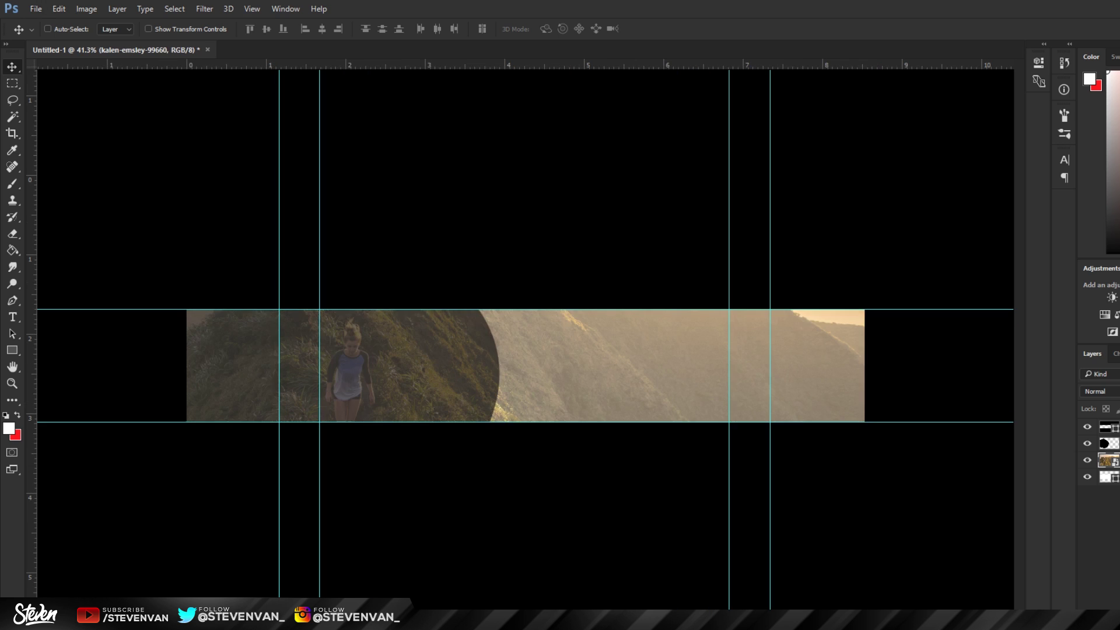
{"action": "key", "text": "0"}
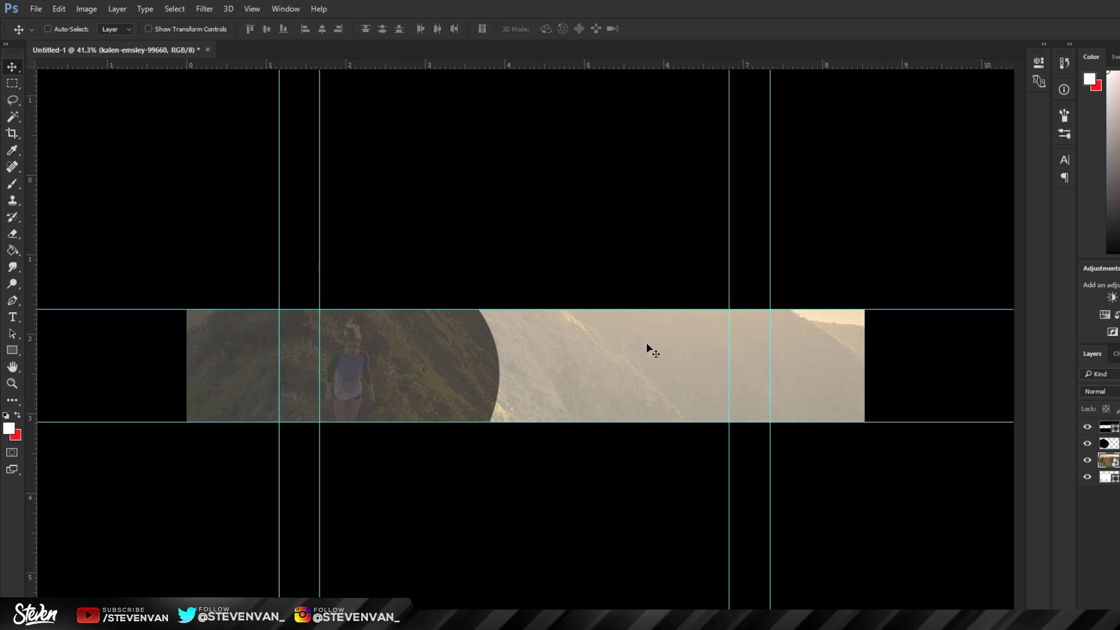
{"action": "key", "text": "ctrl+plus"}
{"action": "key", "text": "ctrl+plus"}
{"action": "key", "text": "ctrl+0"}
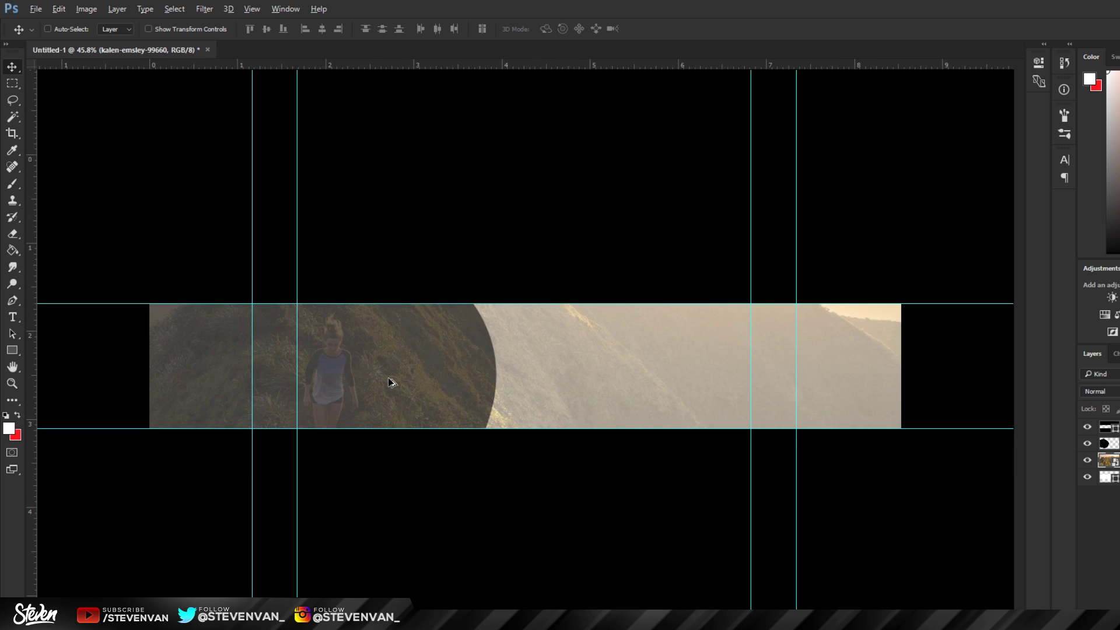
{"action": "left_click", "coordinate": [35, 9]}
Step: Add a Black & White adjustment and merge it into the photo
{"action": "key", "text": "Escape"}
{"action": "key", "text": "ctrl+alt+shift+b"}
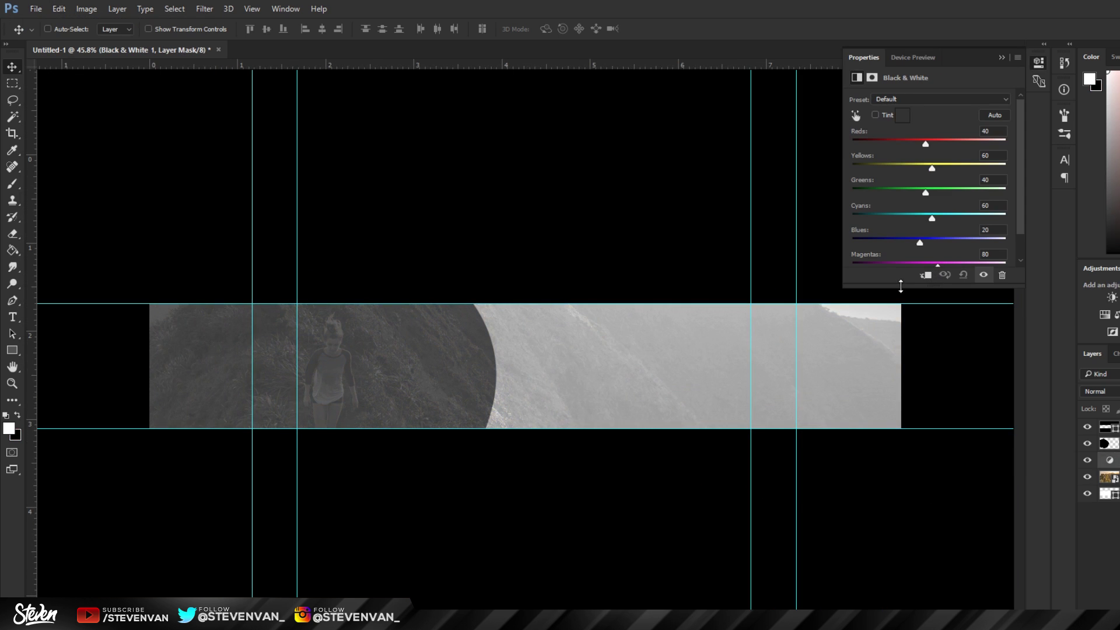
{"action": "key", "text": "ctrl+e"}
Step: Place the Logo file embedded, shrink it and position it over the left curved panel
{"action": "left_click", "coordinate": [36, 9]}
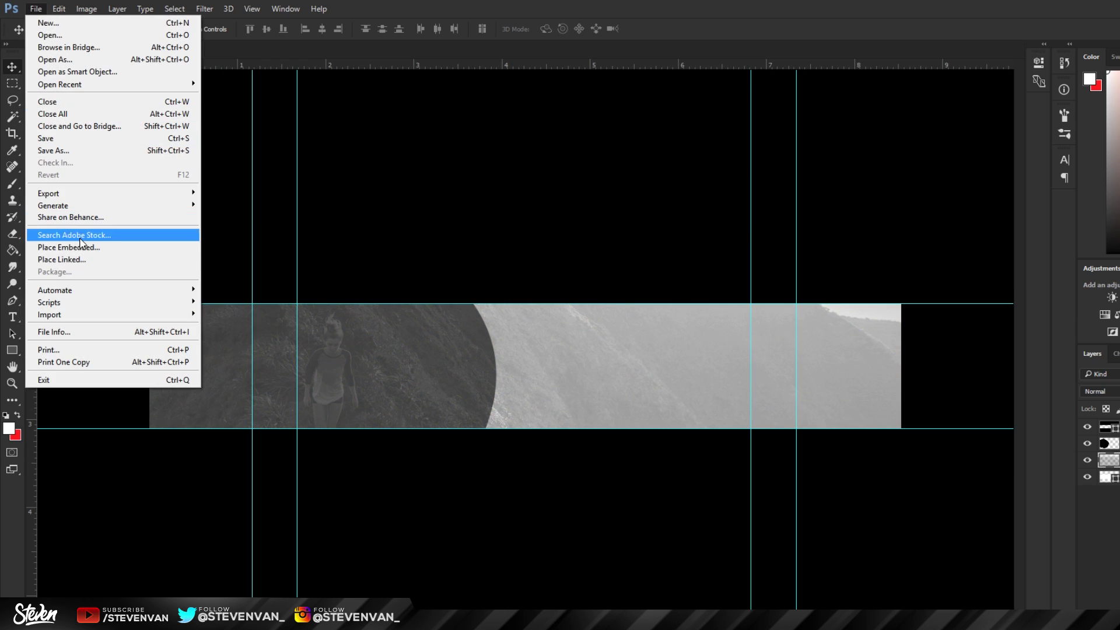
{"action": "left_click", "coordinate": [84, 247]}
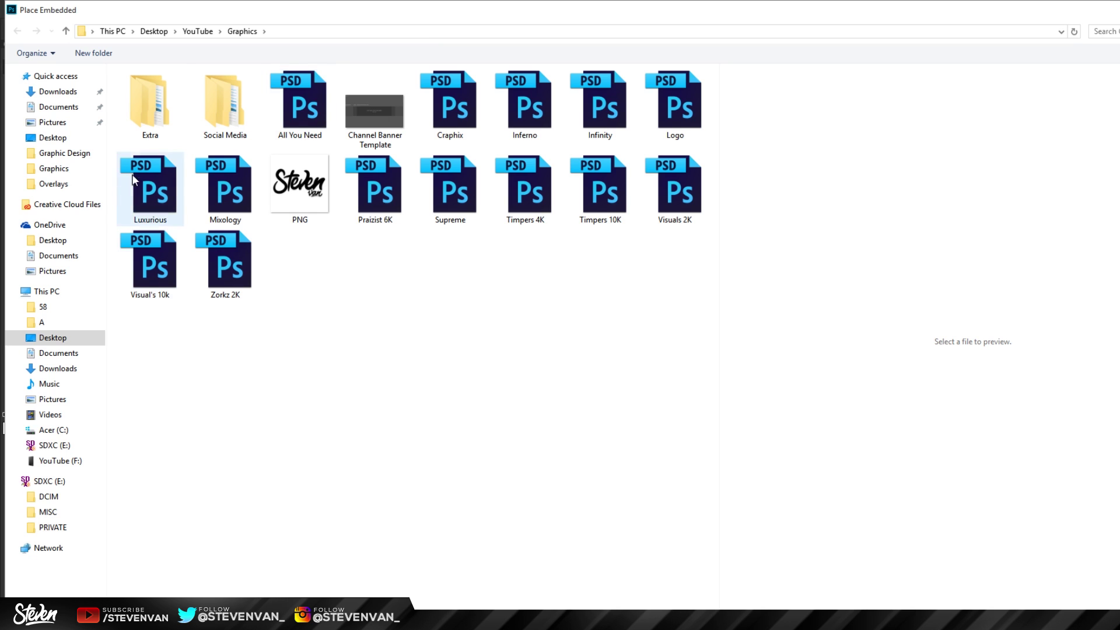
{"action": "left_click", "coordinate": [80, 140]}
{"action": "key", "text": "Escape"}
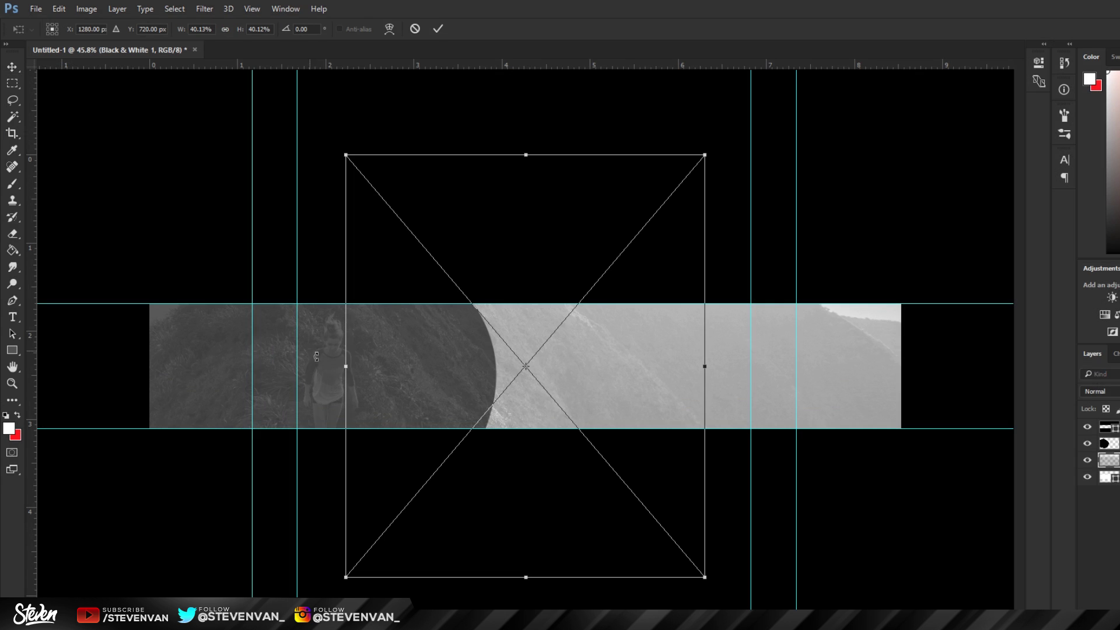
{"action": "left_click_drag", "start_coordinate": [704, 571], "coordinate": [453, 242]}
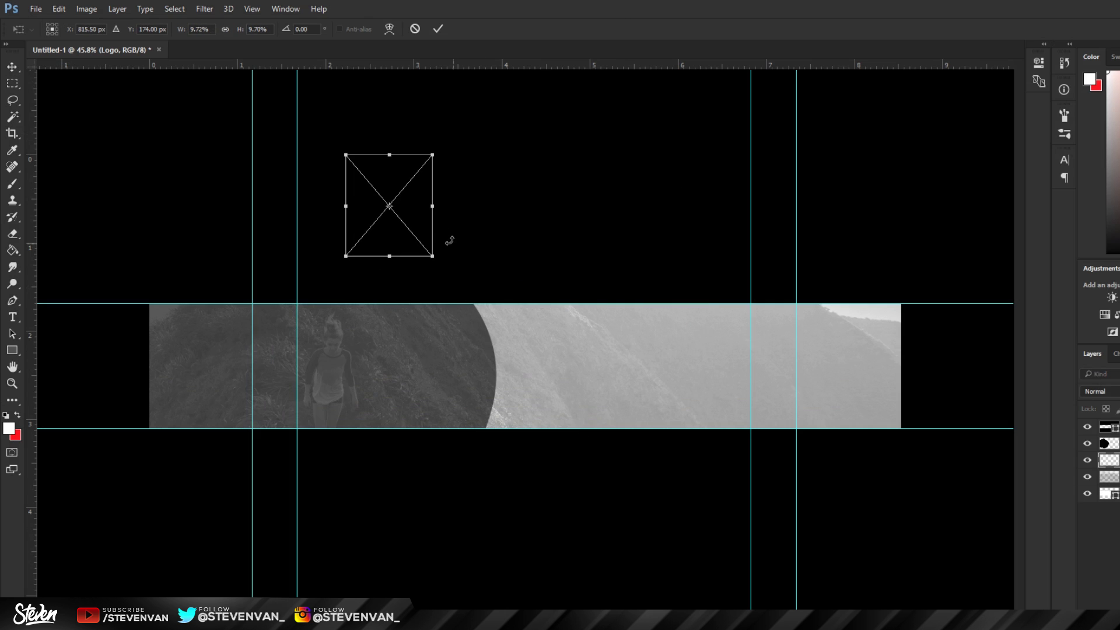
{"action": "left_click_drag", "start_coordinate": [391, 210], "coordinate": [394, 360]}
{"action": "left_click_drag", "start_coordinate": [419, 324], "coordinate": [386, 332]}
{"action": "key", "text": "Return"}
Step: Add a Hue/Saturation adjustment with raised Lightness to turn the logo white, then nudge it
{"action": "left_click", "coordinate": [1117, 314]}
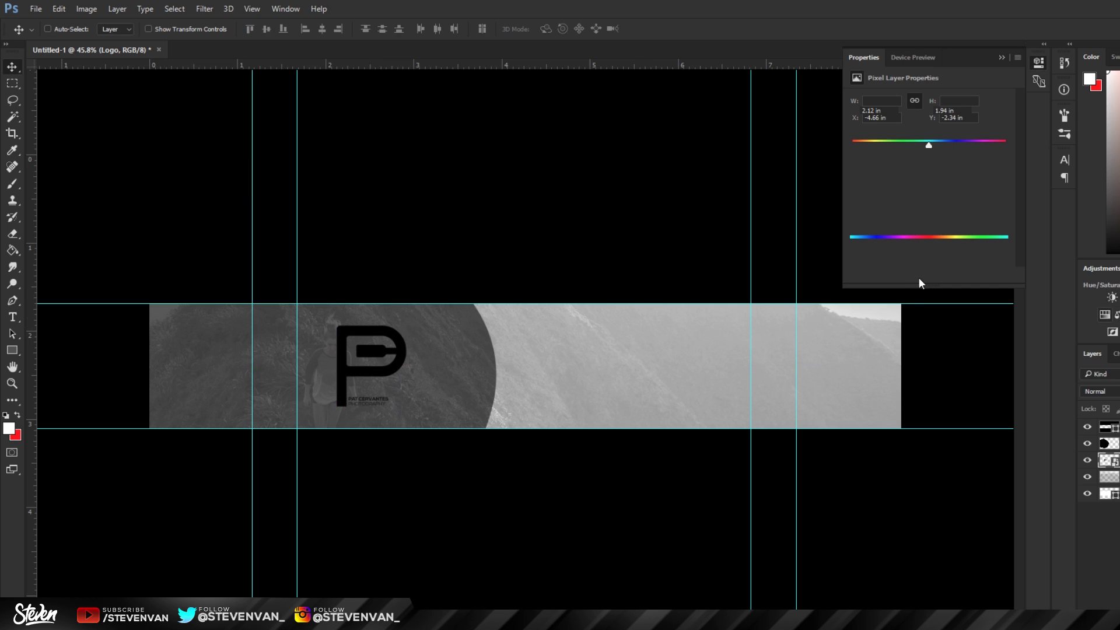
{"action": "left_click_drag", "start_coordinate": [937, 194], "coordinate": [1010, 195]}
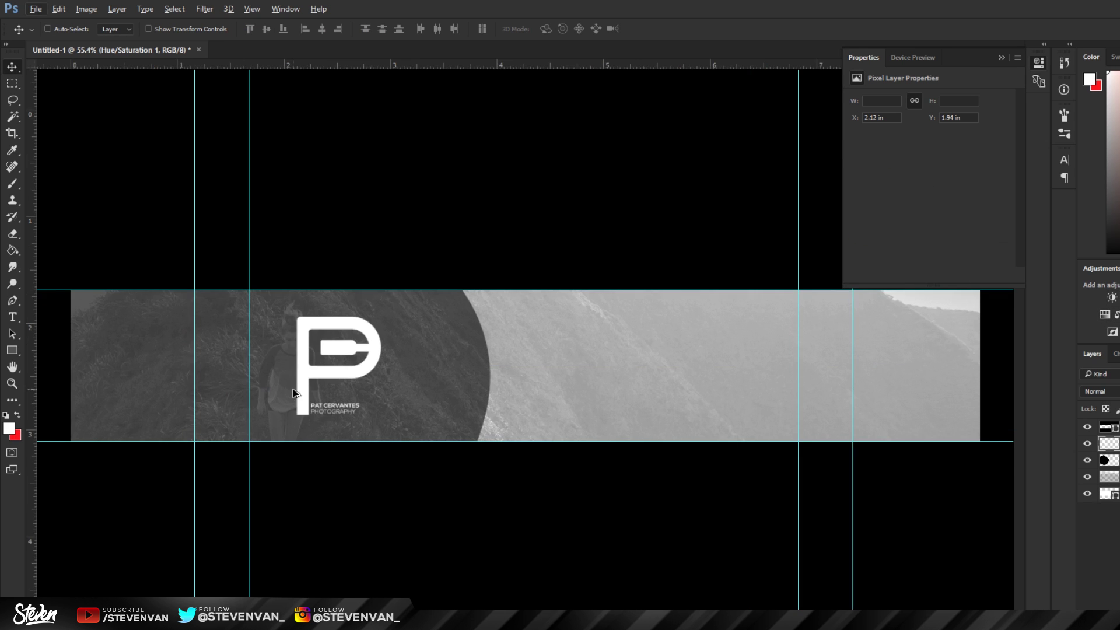
{"action": "scroll", "coordinate": [294, 393], "scroll_direction": "up", "scroll_amount": 2}
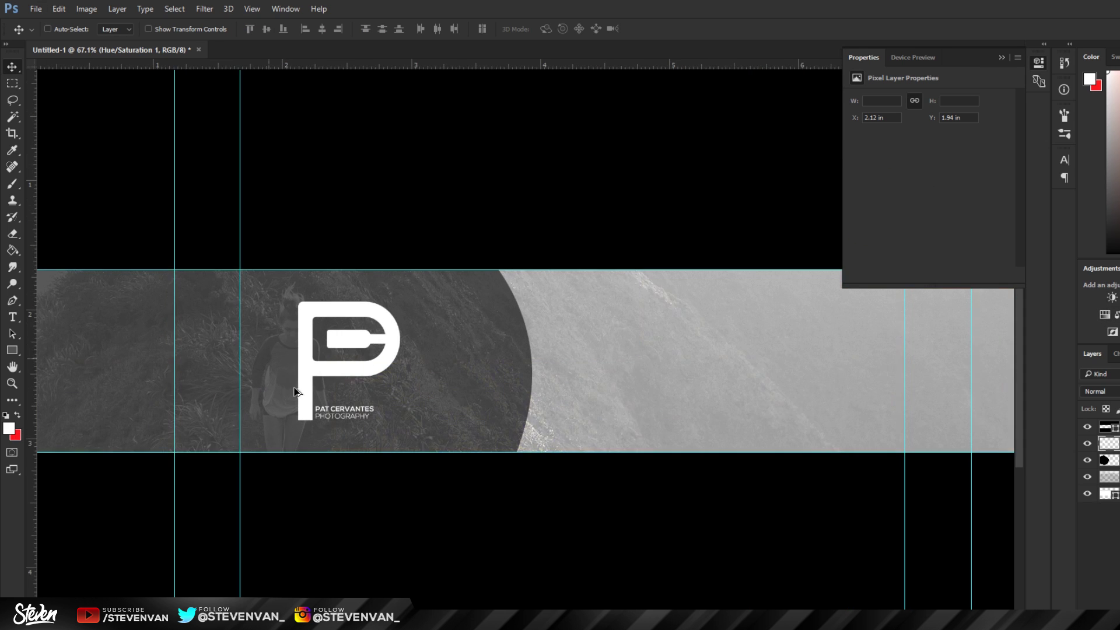
{"action": "scroll", "coordinate": [397, 356], "scroll_direction": "down", "scroll_amount": 3}
{"action": "mouse_move", "coordinate": [396, 356]}
{"action": "left_mouse_down"}
{"action": "mouse_move", "coordinate": [409, 354]}
{"action": "mouse_move", "coordinate": [396, 345]}
{"action": "left_mouse_up"}
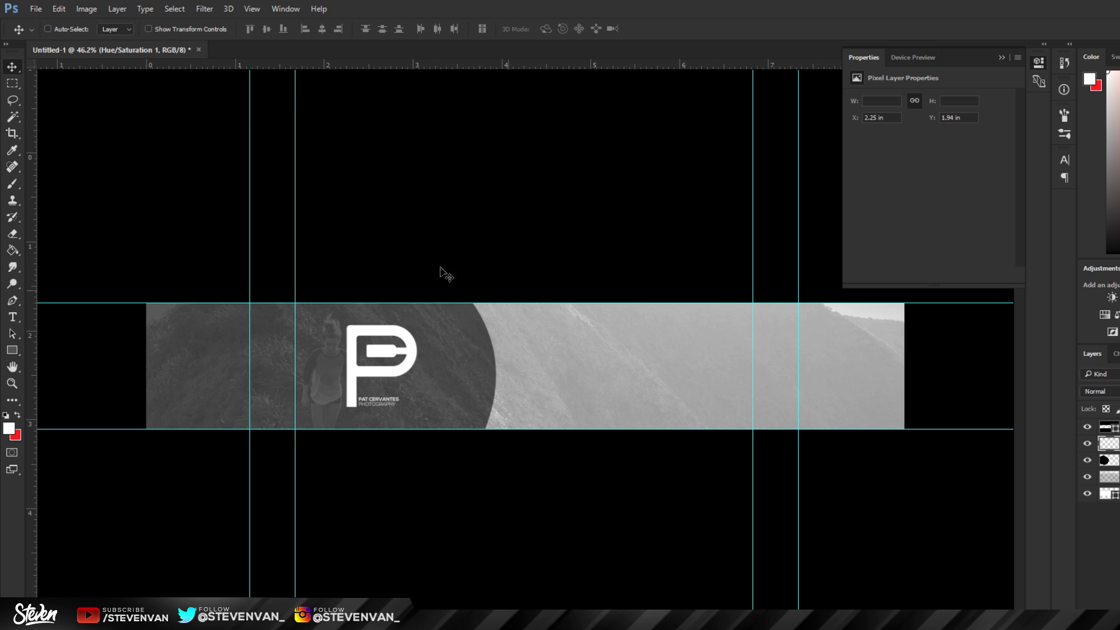
{"action": "left_click_drag", "start_coordinate": [401, 337], "coordinate": [401, 335]}
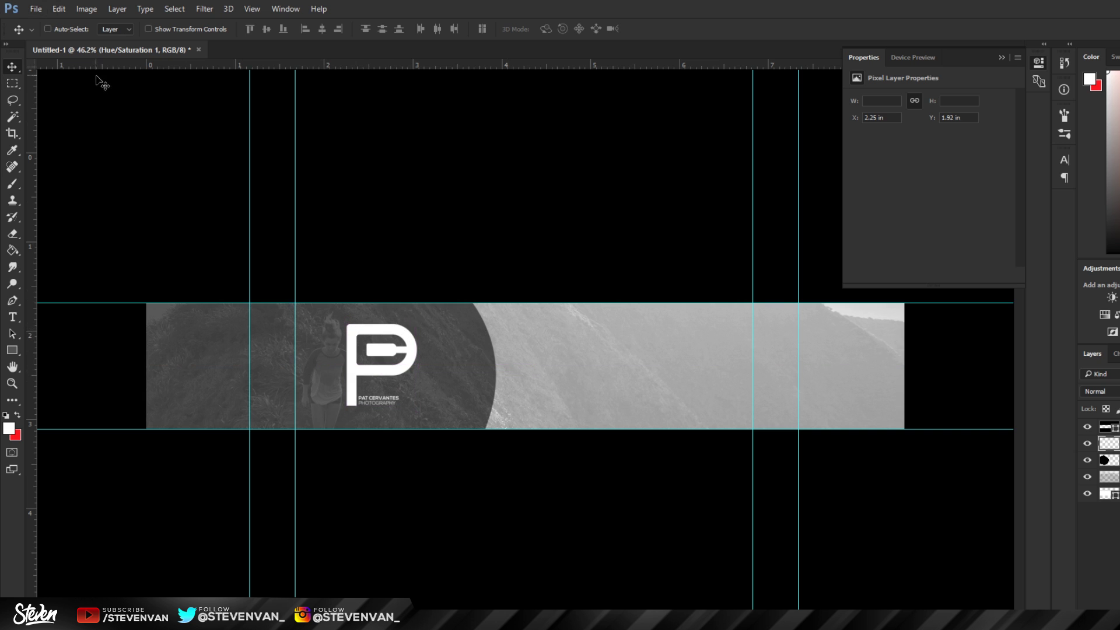
Step: Align the logo to the canvas's vertical centre via Select All, then deselect
{"action": "key", "text": "ctrl+a"}
{"action": "left_click", "coordinate": [117, 9]}
{"action": "mouse_move", "coordinate": [183, 387]}
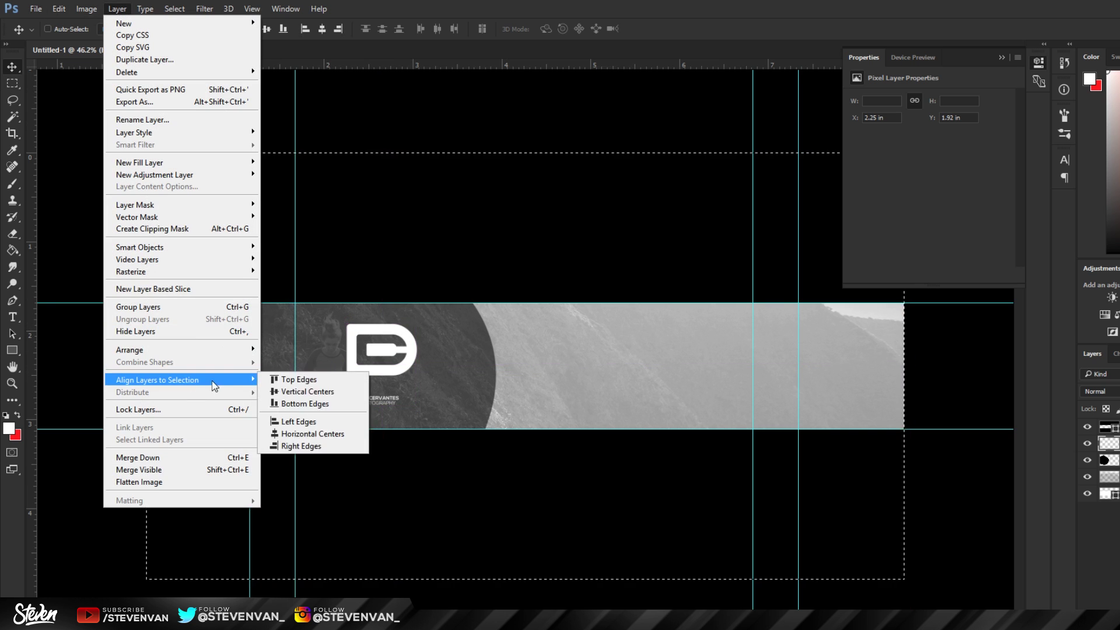
{"action": "left_click", "coordinate": [277, 387]}
{"action": "key", "text": "ctrl+d"}
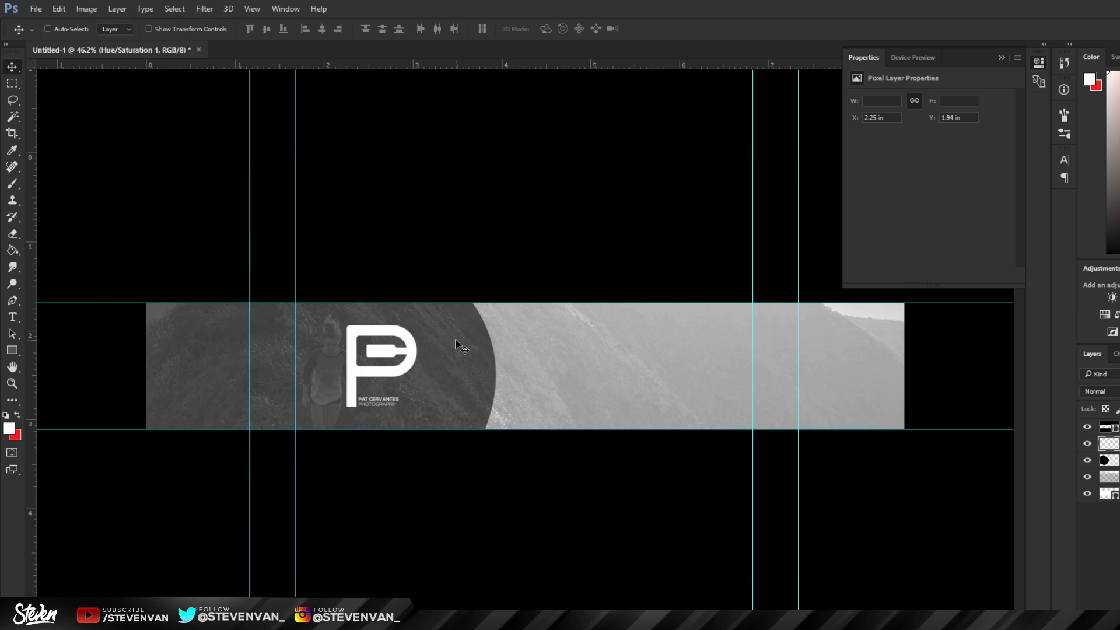
Step: Fit the banner in the window and scroll around to review the result
{"action": "key", "text": "ctrl+0"}
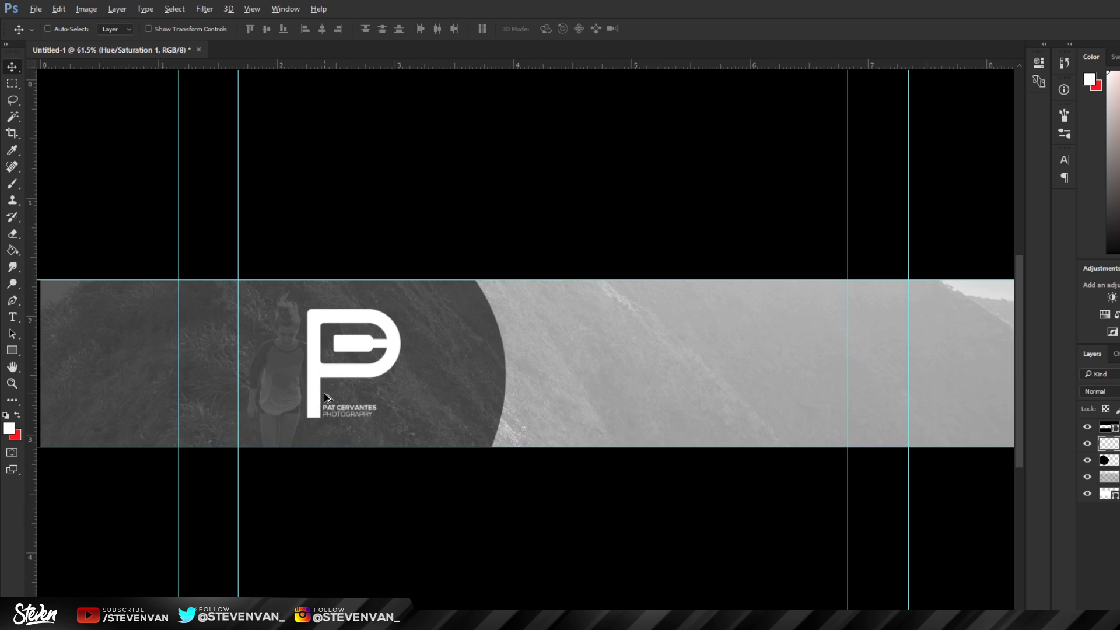
{"action": "scroll", "coordinate": [350, 380], "scroll_direction": "down", "scroll_amount": 1}
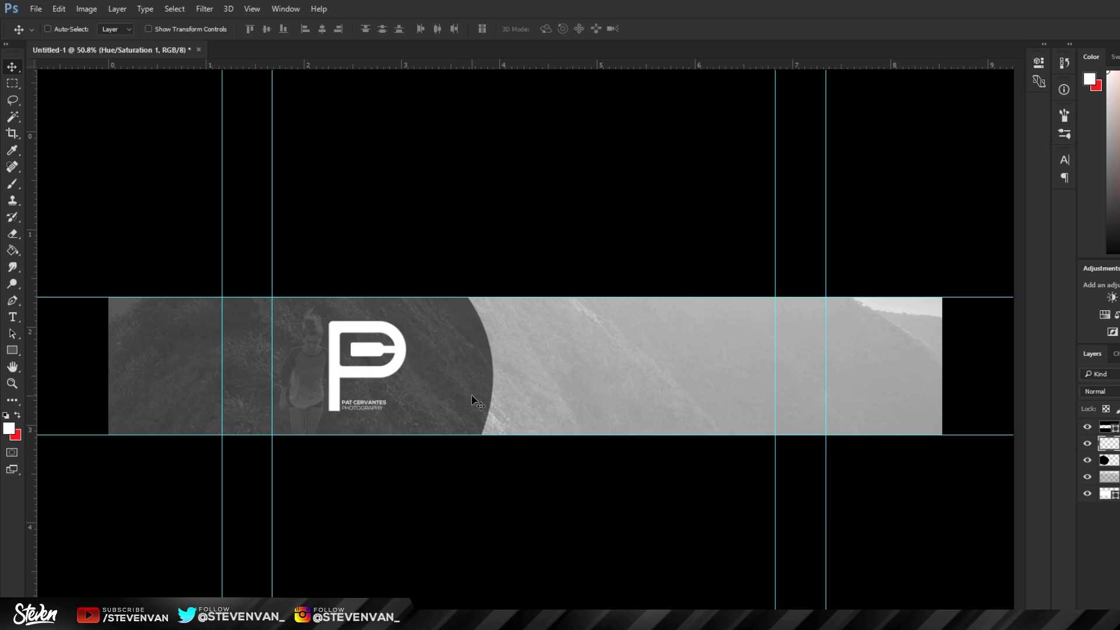
{"action": "scroll", "coordinate": [479, 403], "scroll_direction": "up", "scroll_amount": 4}
{"action": "scroll", "coordinate": [452, 439], "scroll_direction": "up", "scroll_amount": 1}
{"action": "scroll", "coordinate": [461, 461], "scroll_direction": "down", "scroll_amount": 4}
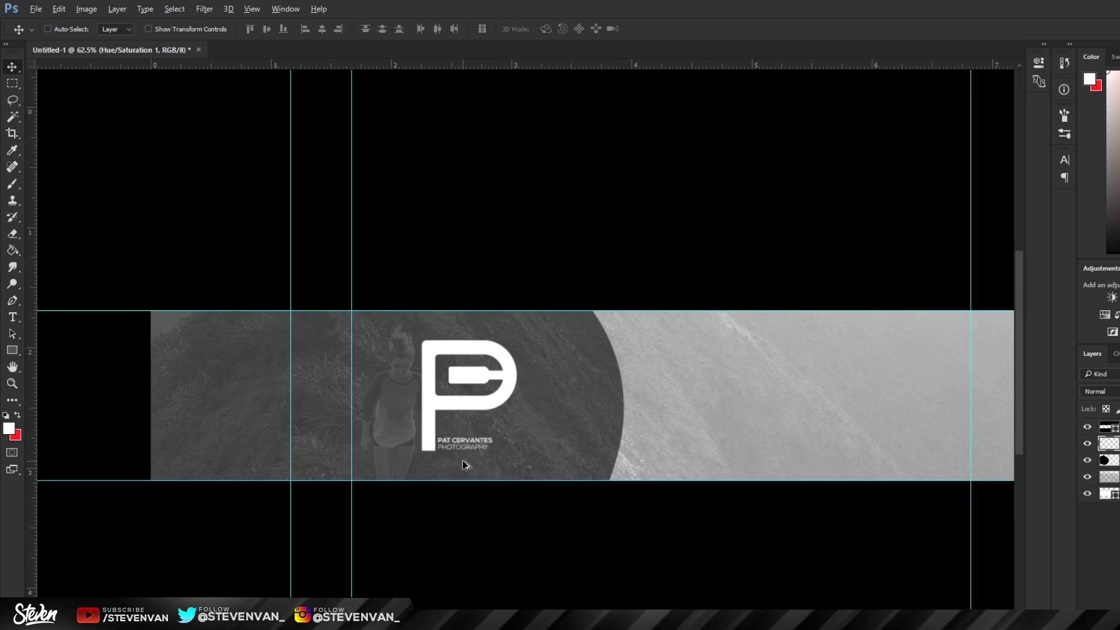
{"action": "scroll", "coordinate": [514, 374], "scroll_direction": "up", "scroll_amount": 1}
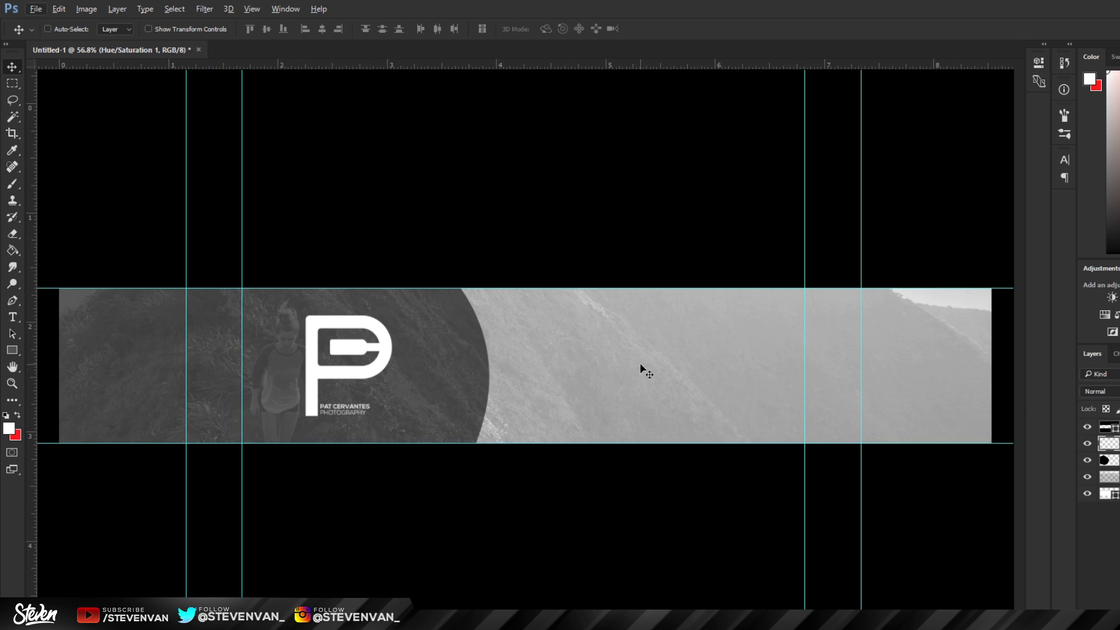
{"action": "scroll", "coordinate": [525, 369], "scroll_direction": "down", "scroll_amount": 2}
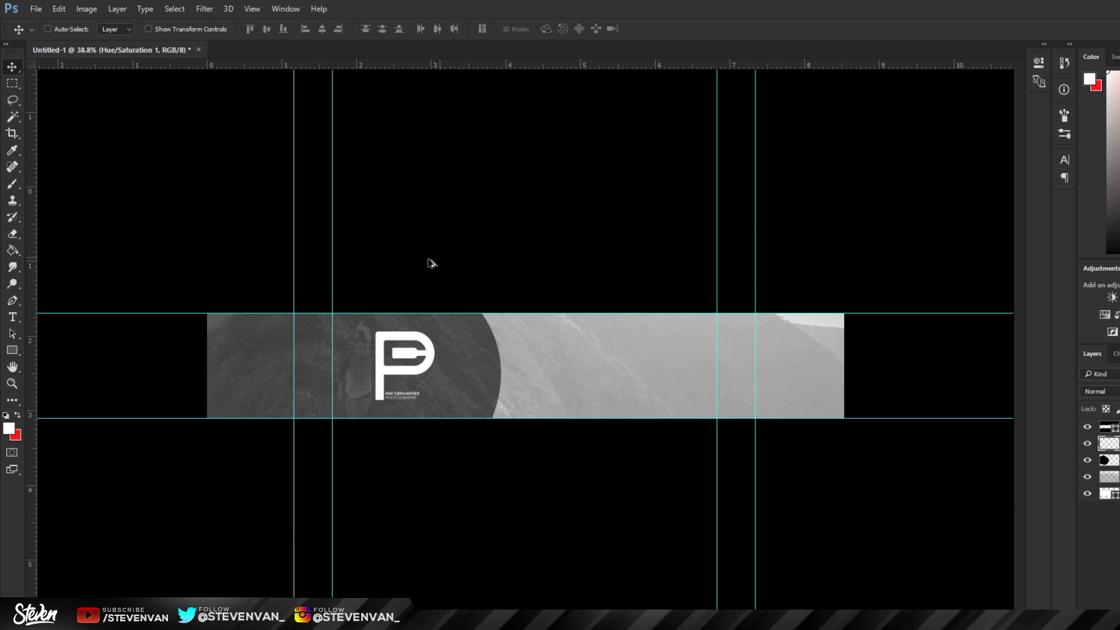
{"action": "scroll", "coordinate": [622, 402], "scroll_direction": "up", "scroll_amount": 2}
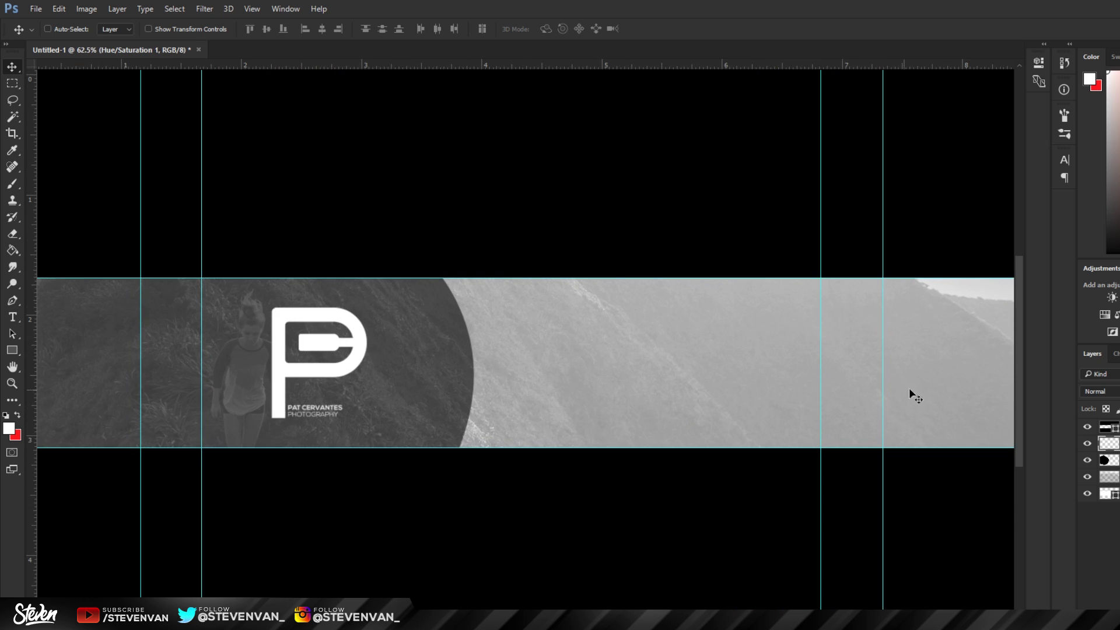
{"action": "scroll", "coordinate": [815, 396], "scroll_direction": "up", "scroll_amount": 1}
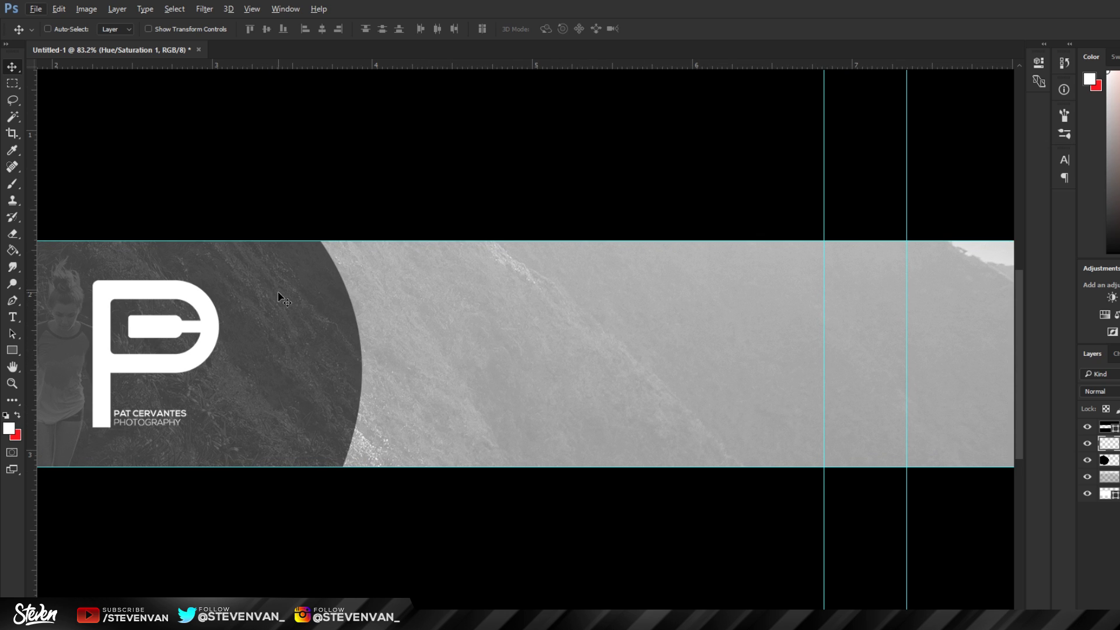
{"action": "scroll", "coordinate": [163, 295], "scroll_direction": "down", "scroll_amount": 1}
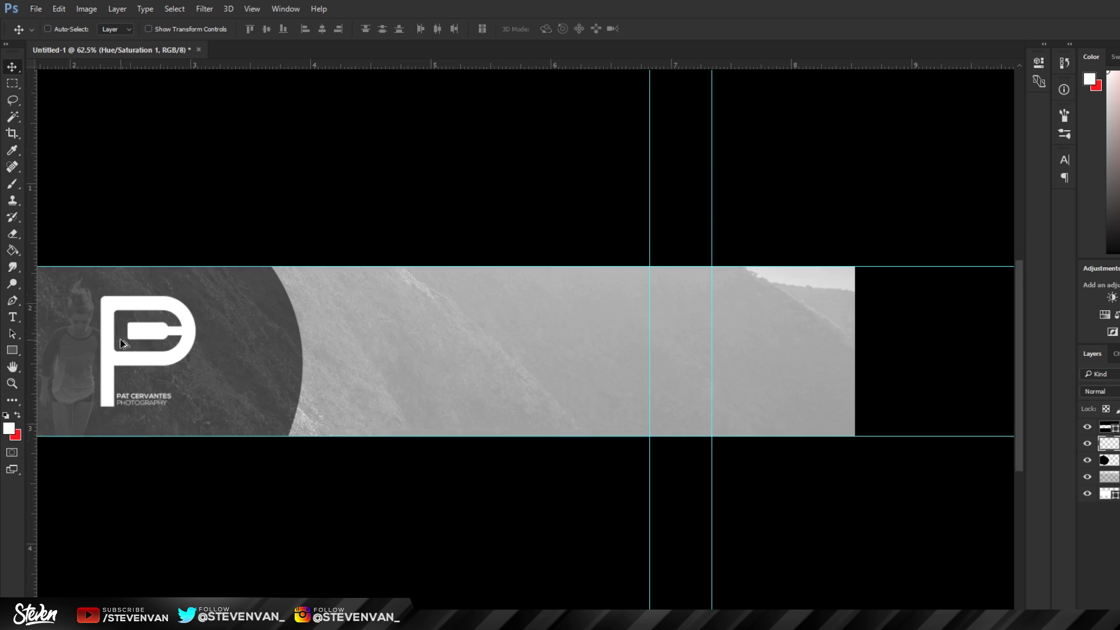
{"action": "scroll", "coordinate": [197, 305], "scroll_direction": "up", "scroll_amount": 3}
{"action": "scroll", "coordinate": [197, 309], "scroll_direction": "down", "scroll_amount": 1}
Step: Draw a white rectangle bar across the banner from the dark panel toward the right guide
{"action": "left_click", "coordinate": [12, 348]}
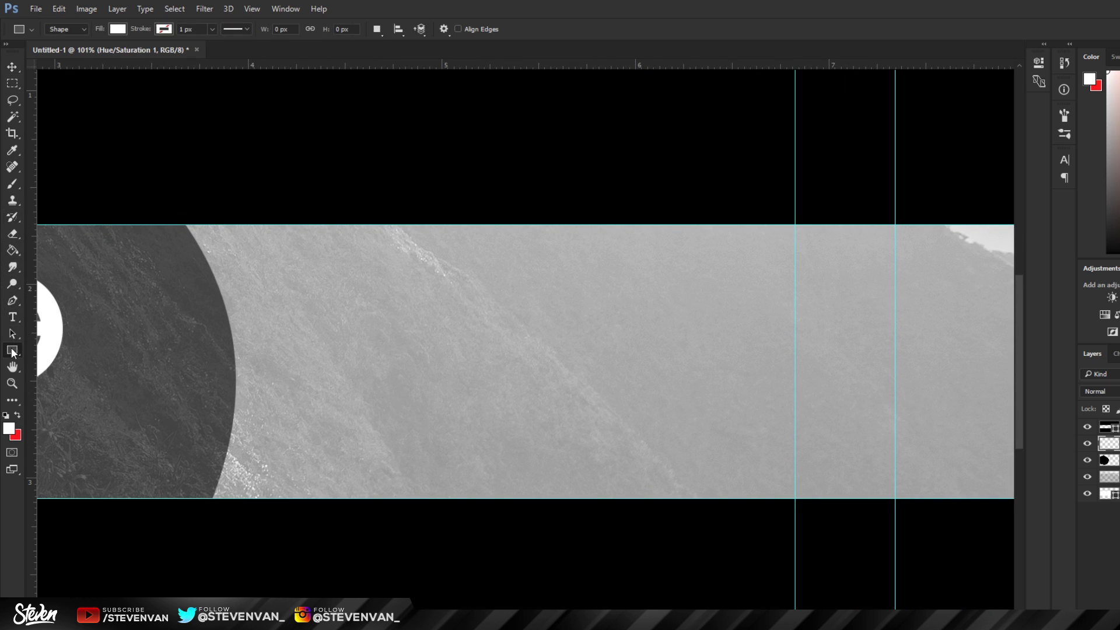
{"action": "left_click", "coordinate": [123, 27]}
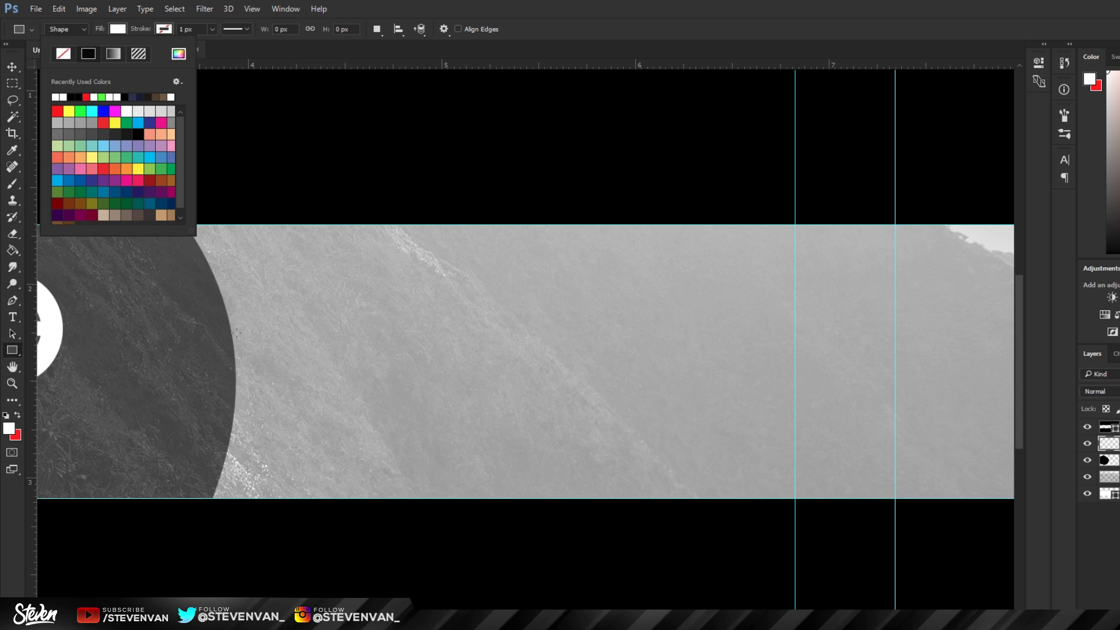
{"action": "left_click", "coordinate": [278, 380]}
{"action": "left_click_drag", "start_coordinate": [229, 334], "coordinate": [795, 372]}
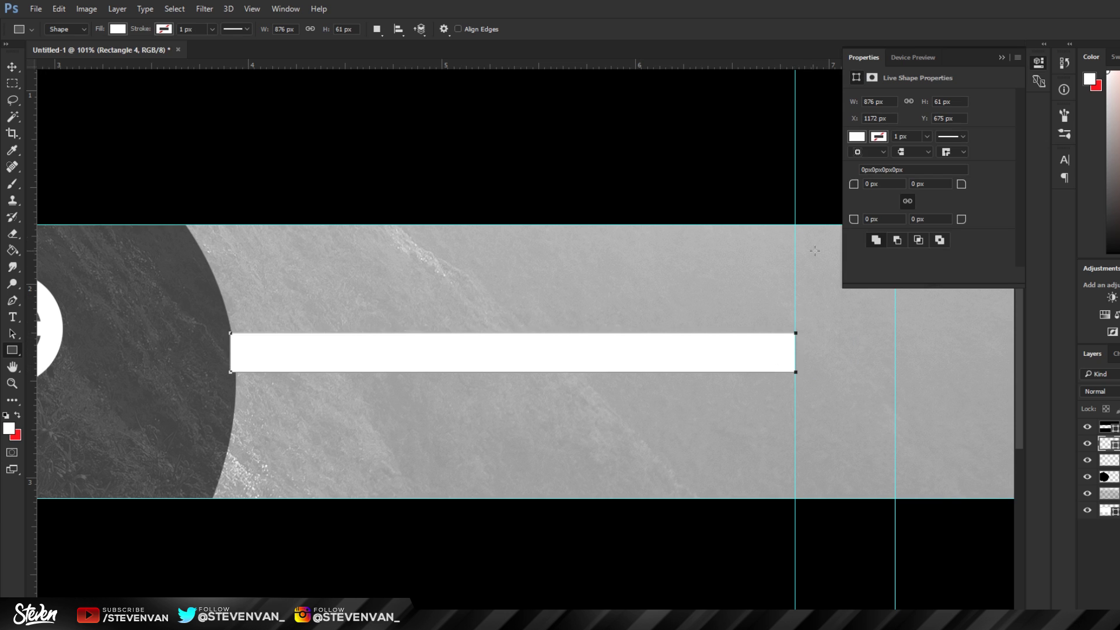
{"action": "left_click", "coordinate": [1001, 58]}
{"action": "key", "text": "v"}
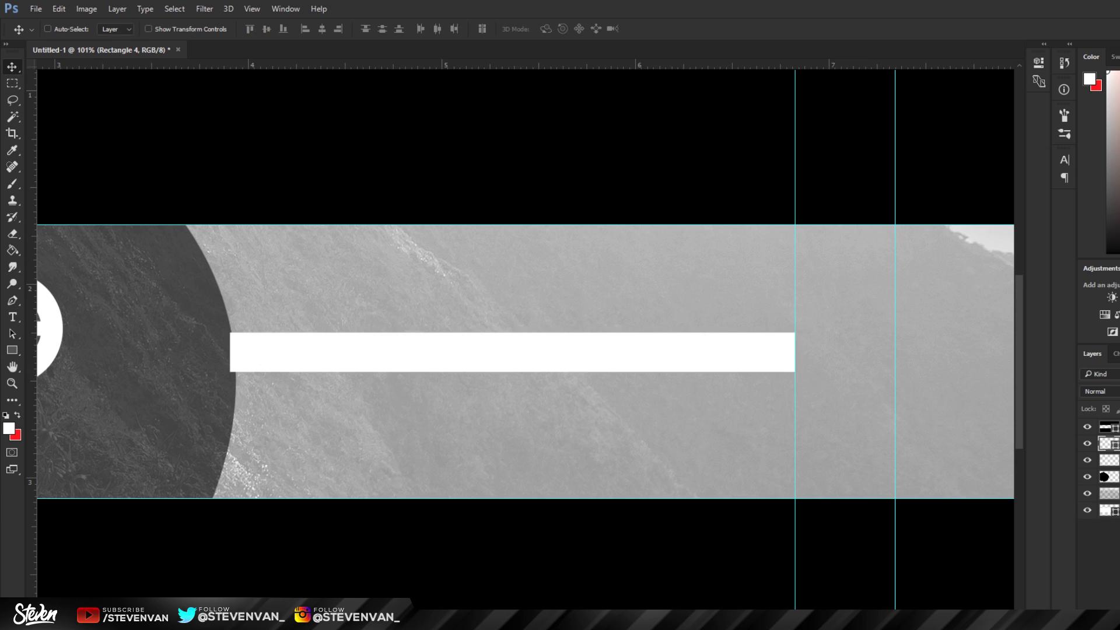
{"action": "scroll", "coordinate": [288, 318], "scroll_direction": "up", "scroll_amount": 6}
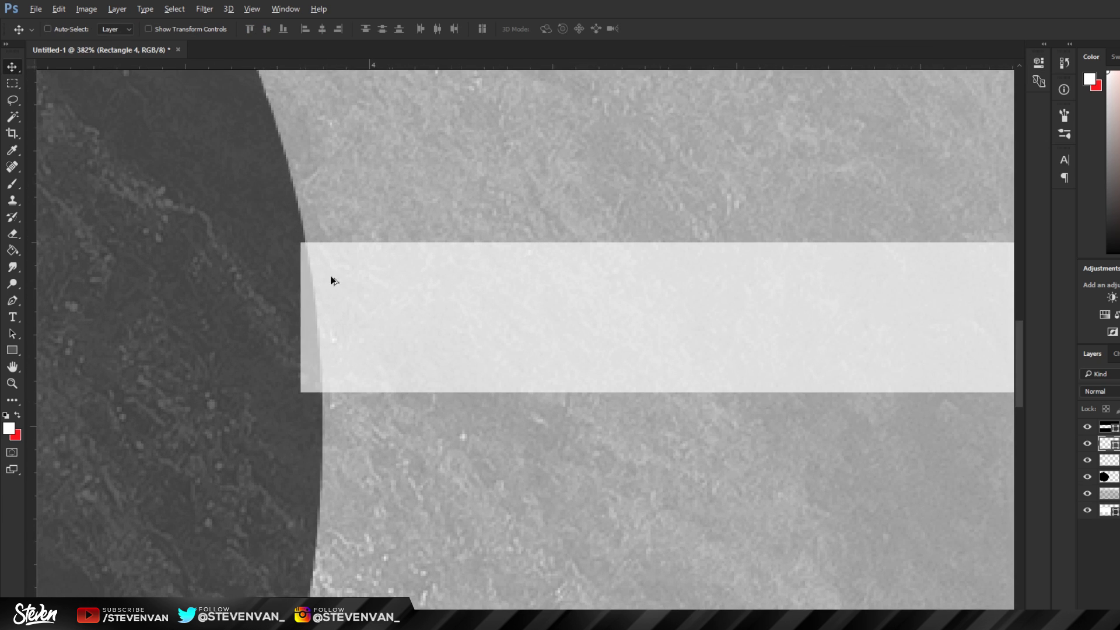
{"action": "left_click_drag", "start_coordinate": [311, 313], "coordinate": [349, 322]}
Step: Trace the gap along the panel's curved edge with the Pen tool, then undo and discard the attempt
{"action": "left_click", "coordinate": [12, 300]}
{"action": "left_click", "coordinate": [303, 239]}
{"action": "left_click_drag", "start_coordinate": [320, 412], "coordinate": [317, 421]}
{"action": "left_click", "coordinate": [159, 425]}
{"action": "left_click", "coordinate": [196, 202]}
{"action": "left_click", "coordinate": [304, 239]}
{"action": "scroll", "coordinate": [257, 243], "scroll_direction": "down", "scroll_amount": 2}
{"action": "key", "text": "ctrl+alt+z"}
{"action": "key", "text": "ctrl+alt+z"}
{"action": "key", "text": "ctrl+alt+z"}
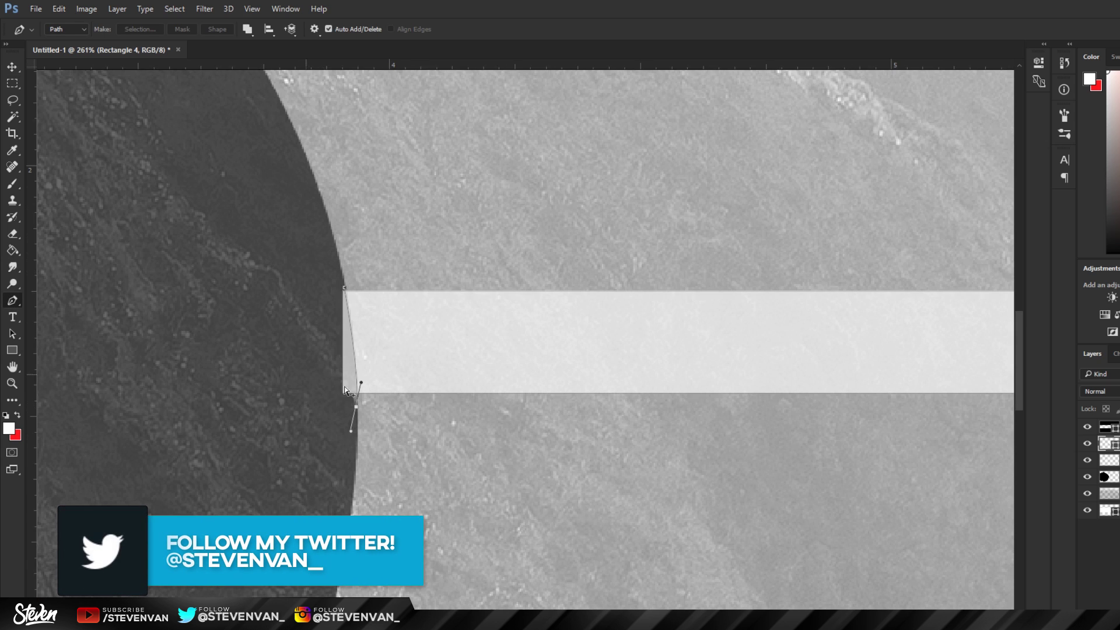
{"action": "key", "text": "ctrl+alt+z"}
{"action": "right_click", "coordinate": [1108, 444]}
{"action": "key", "text": "Escape"}
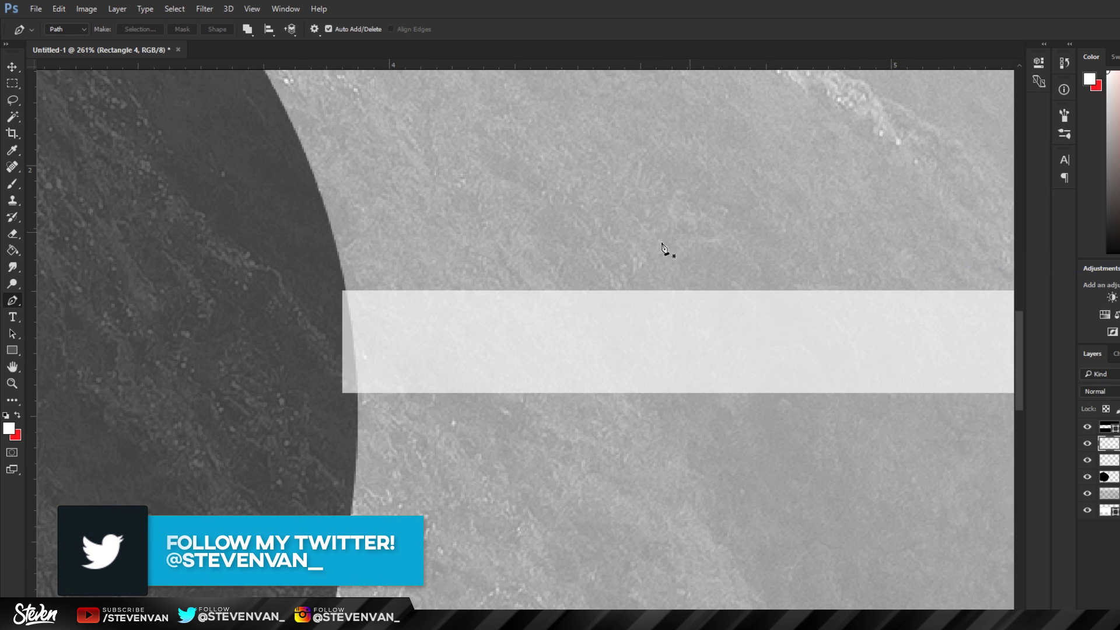
Step: Retrace the curved gap at the bar's left end, convert it to a selection, deselect, and fit the view
{"action": "left_click", "coordinate": [345, 285]}
{"action": "left_click_drag", "start_coordinate": [354, 423], "coordinate": [347, 452]}
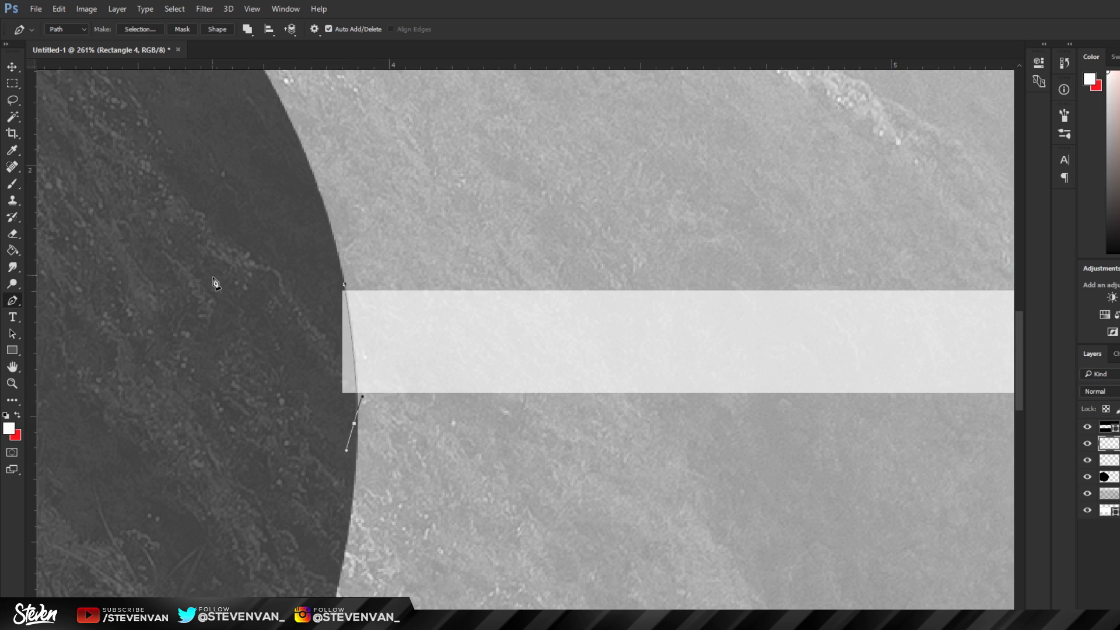
{"action": "left_click", "coordinate": [155, 381]}
{"action": "left_click_drag", "start_coordinate": [155, 382], "coordinate": [268, 281]}
{"action": "left_click_drag", "start_coordinate": [345, 285], "coordinate": [344, 286]}
{"action": "right_click", "coordinate": [384, 273]}
{"action": "left_click", "coordinate": [425, 334]}
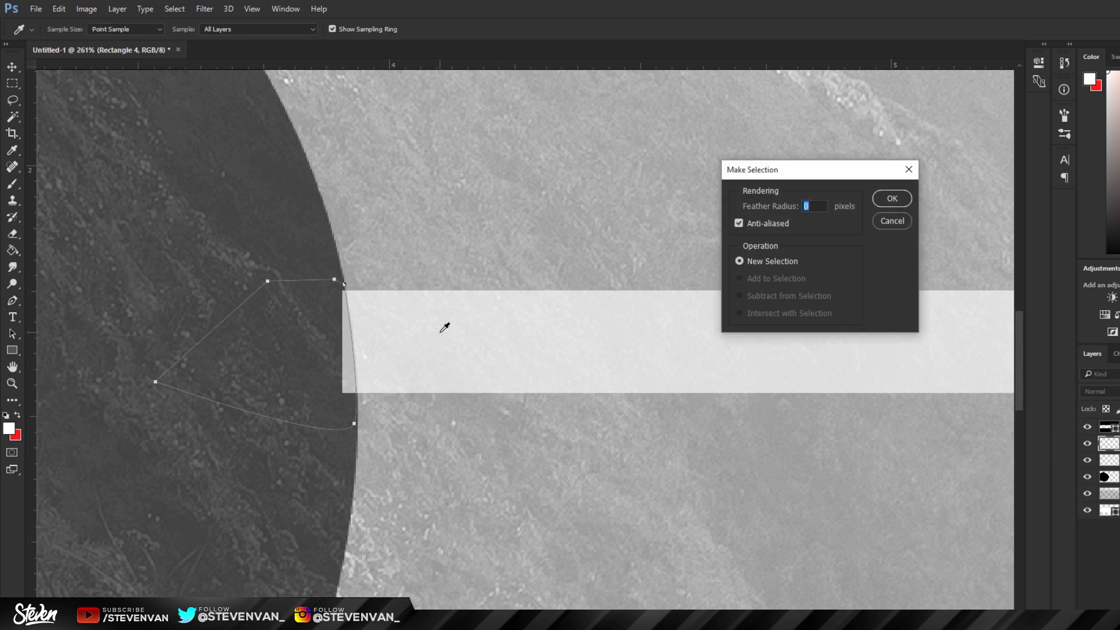
{"action": "key", "text": "Return"}
{"action": "key", "text": "ctrl+d"}
{"action": "key", "text": "ctrl+0"}
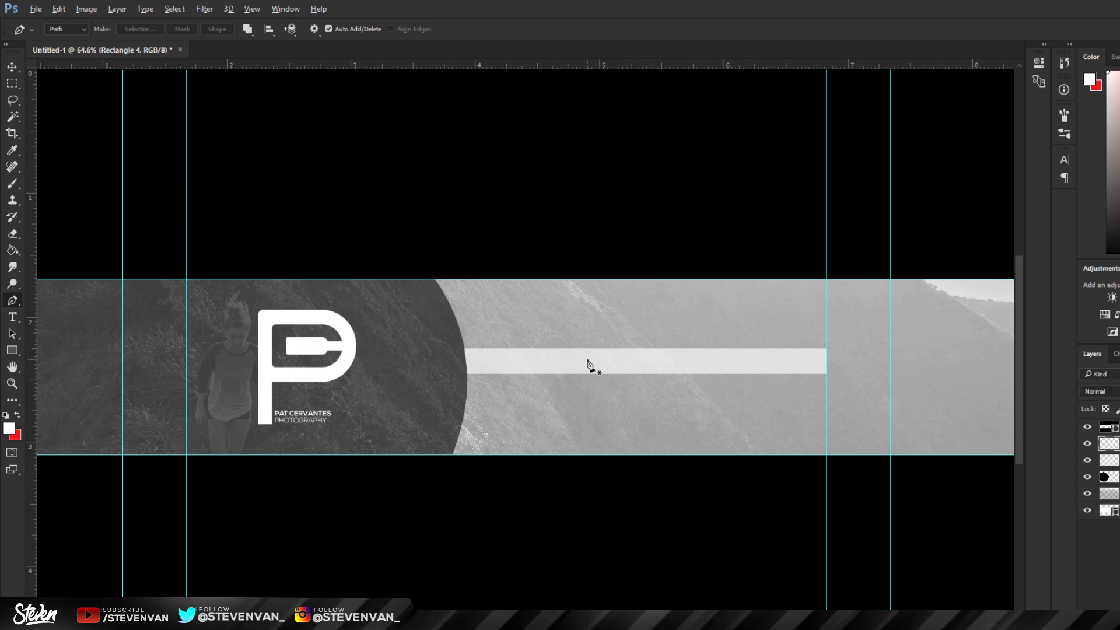
Step: Add a Hue/Saturation layer with Colorize on and shift the tint from red to cyan
{"action": "scroll", "coordinate": [461, 501], "scroll_direction": "down", "scroll_amount": 1}
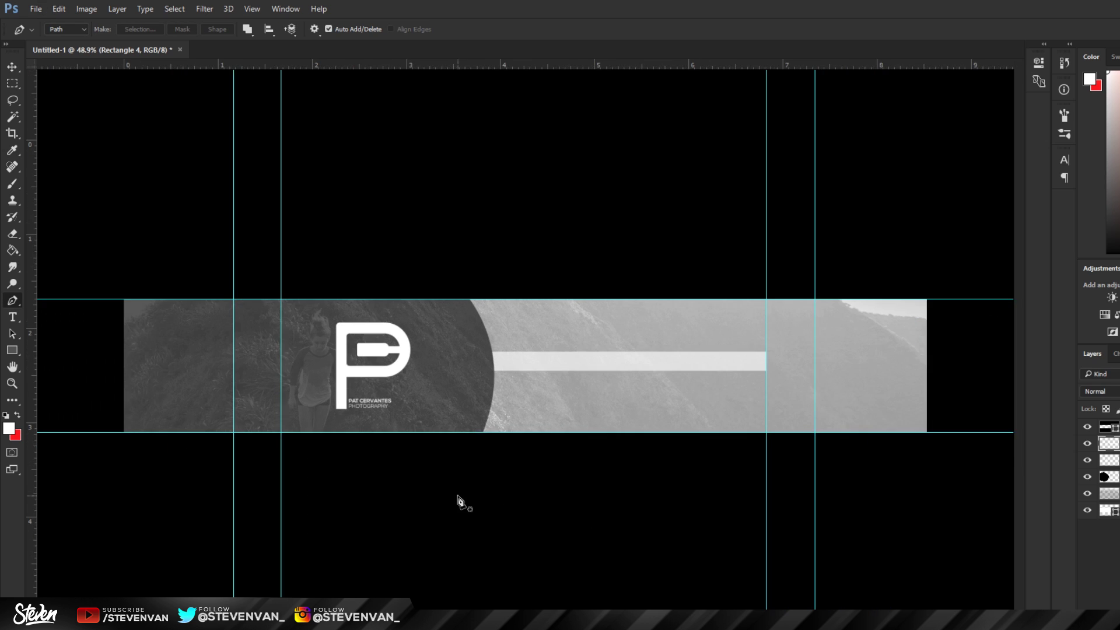
{"action": "scroll", "coordinate": [613, 356], "scroll_direction": "up", "scroll_amount": 1}
{"action": "scroll", "coordinate": [688, 370], "scroll_direction": "up", "scroll_amount": 1}
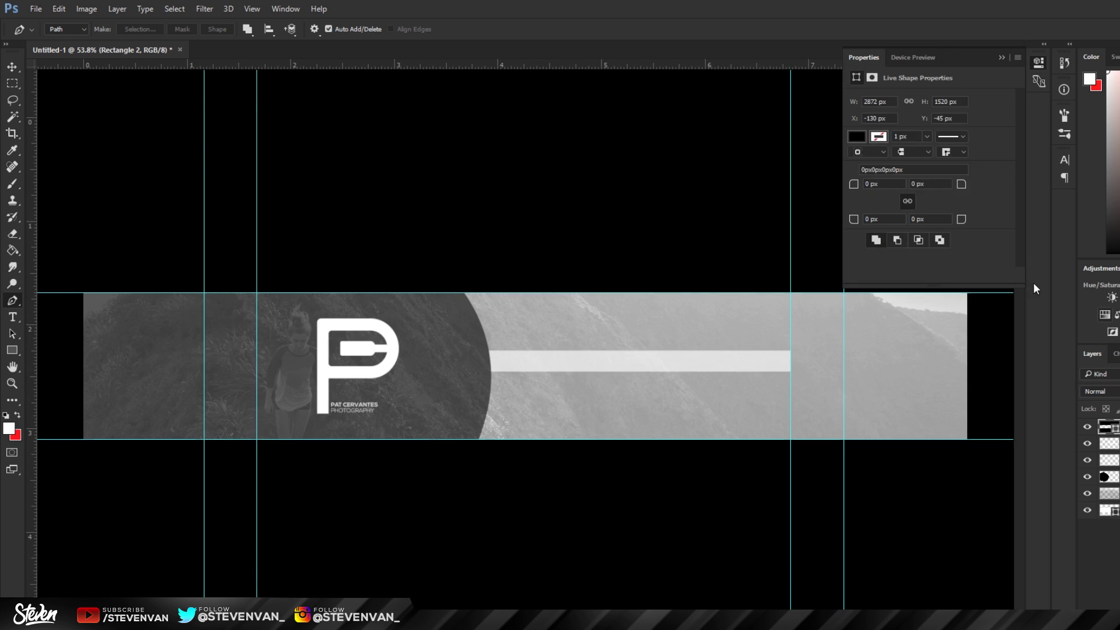
{"action": "left_click", "coordinate": [1105, 314]}
{"action": "left_click", "coordinate": [921, 210]}
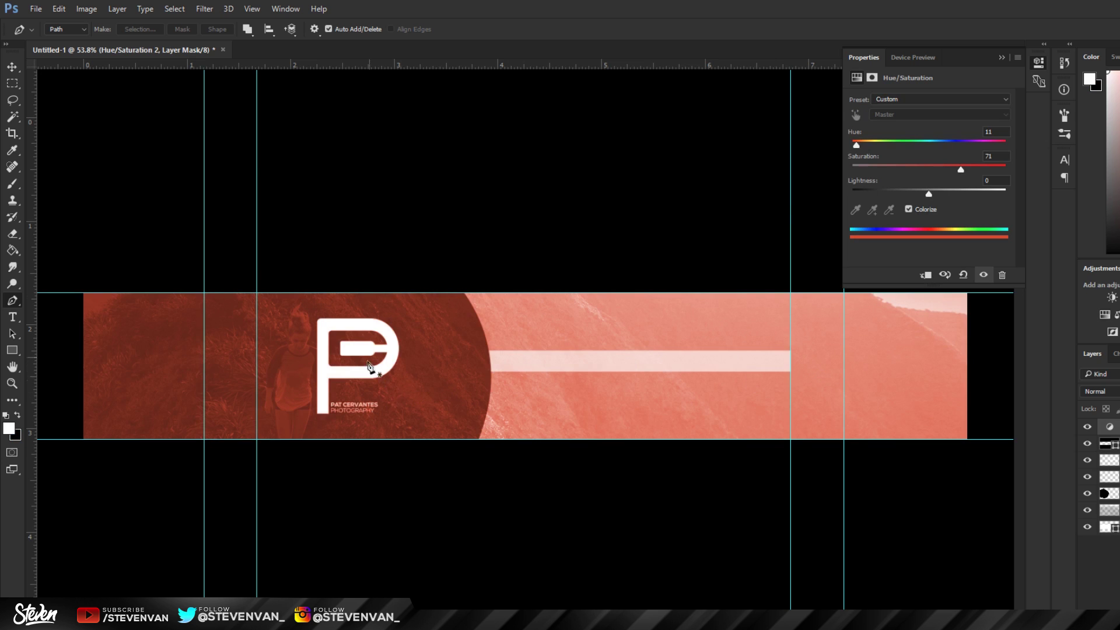
{"action": "left_click_drag", "start_coordinate": [857, 145], "coordinate": [932, 145]}
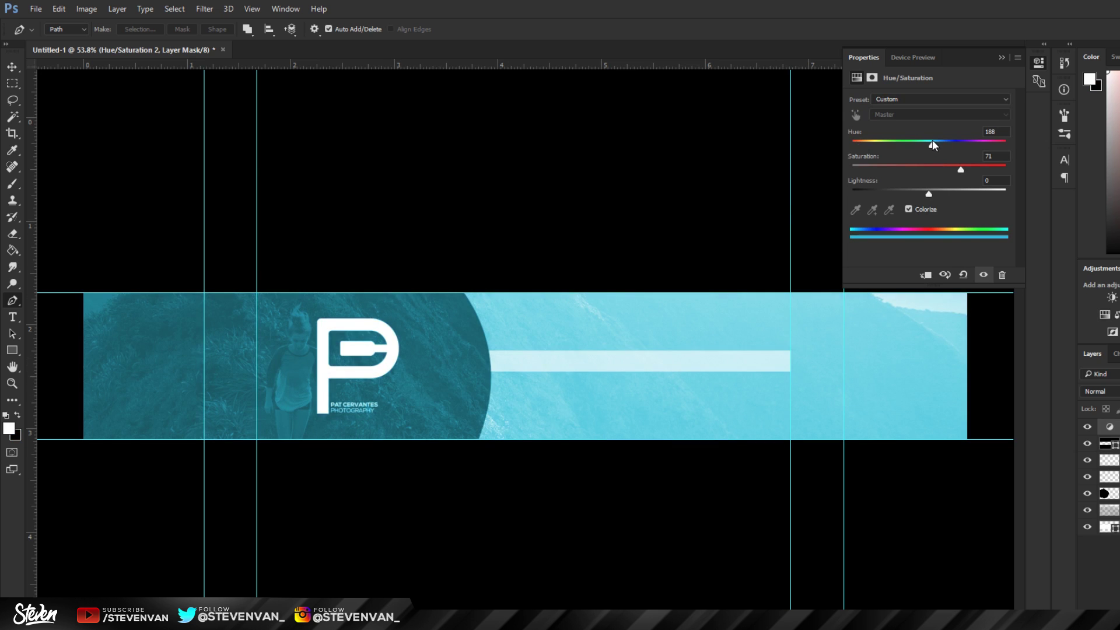
Step: Try a purple tint (Hue 264, Saturation 71), then hide and delete the tint layer
{"action": "scroll", "coordinate": [275, 368], "scroll_direction": "up", "scroll_amount": 3}
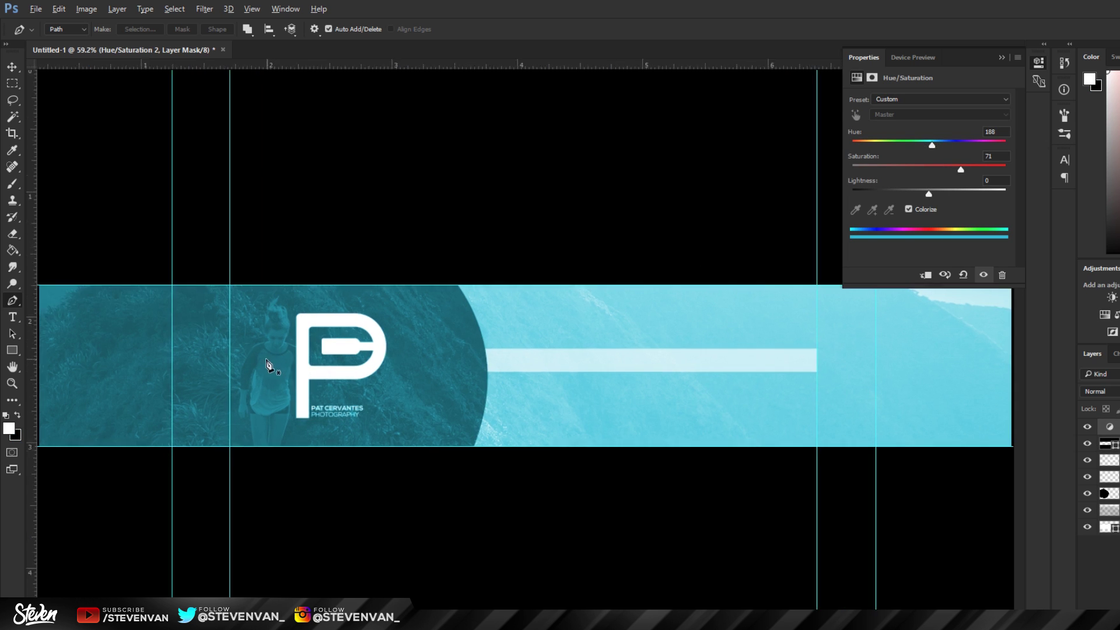
{"action": "scroll", "coordinate": [362, 360], "scroll_direction": "down", "scroll_amount": 3}
{"action": "mouse_move", "coordinate": [979, 143]}
{"action": "left_mouse_down"}
{"action": "mouse_move", "coordinate": [801, 150]}
{"action": "mouse_move", "coordinate": [965, 147]}
{"action": "left_mouse_up"}
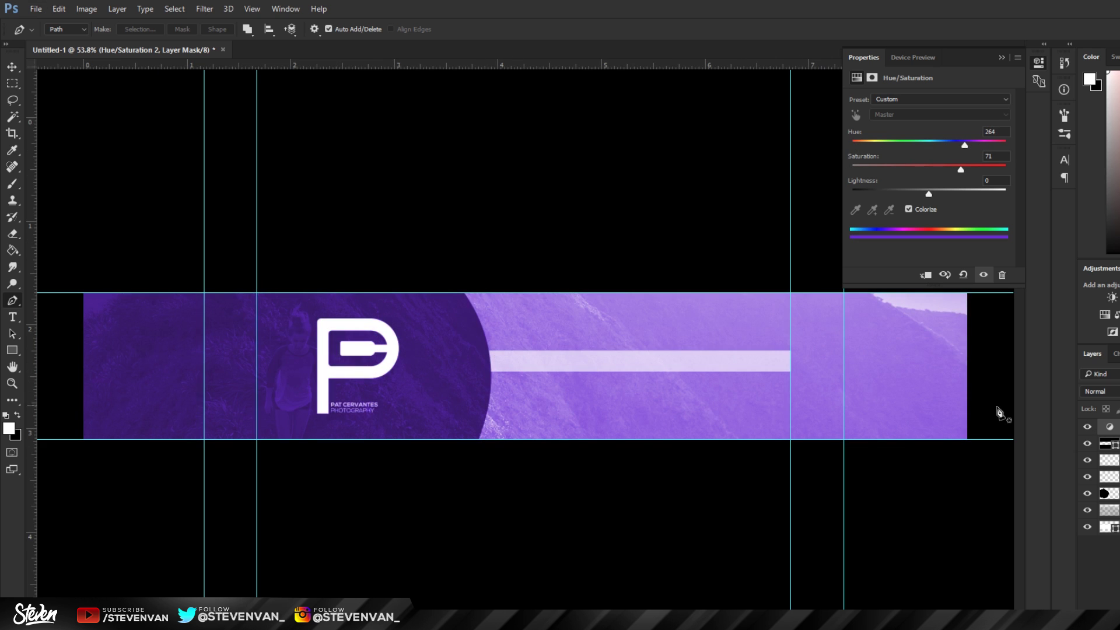
{"action": "left_click", "coordinate": [1087, 427]}
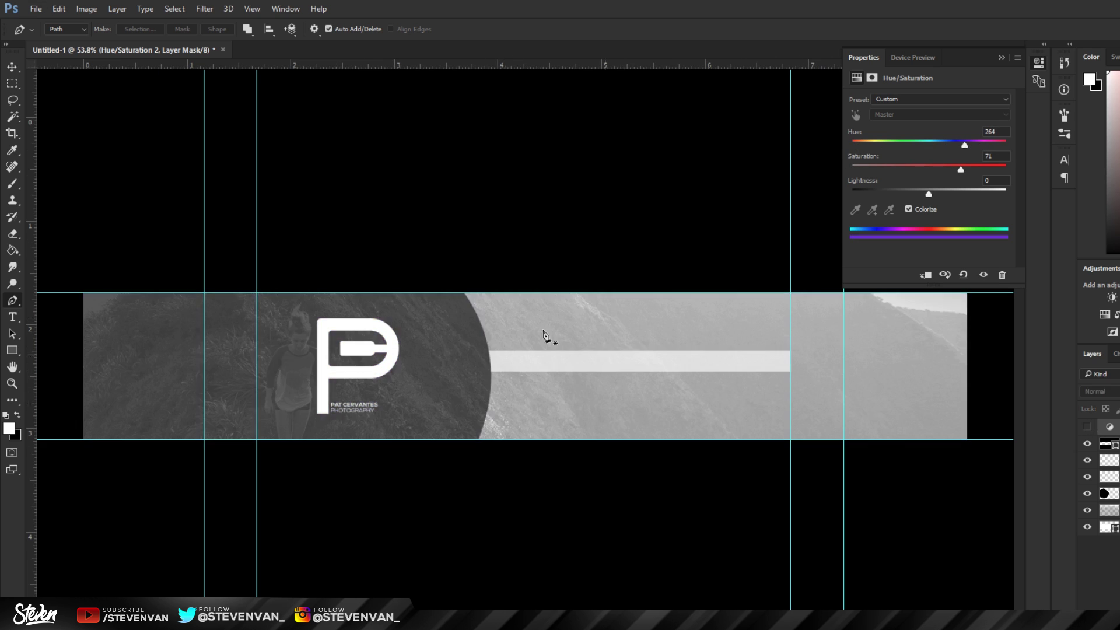
{"action": "left_click", "coordinate": [1003, 58]}
{"action": "scroll", "coordinate": [575, 367], "scroll_direction": "up", "scroll_amount": 2}
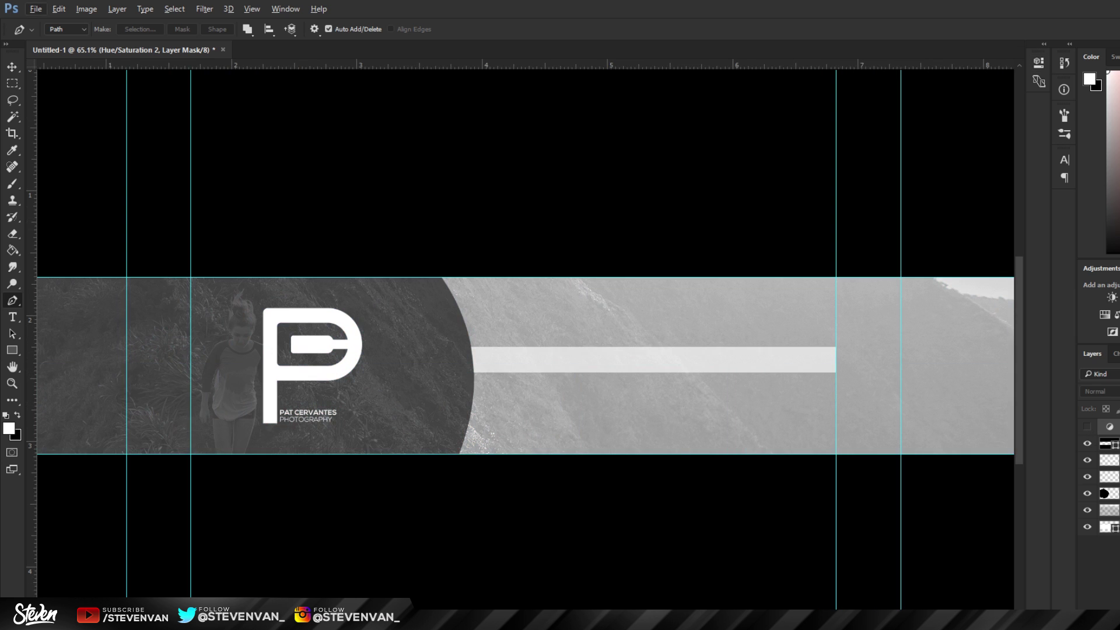
{"action": "key", "text": "Delete"}
Step: Paste the TWITTER text onto the white bar and enlarge it
{"action": "scroll", "coordinate": [817, 361], "scroll_direction": "up", "scroll_amount": 6}
{"action": "key", "text": "t"}
{"action": "left_click", "coordinate": [388, 377]}
{"action": "type", "text": "TWITTER"}
{"action": "left_click", "coordinate": [395, 382], "text": "ctrl"}
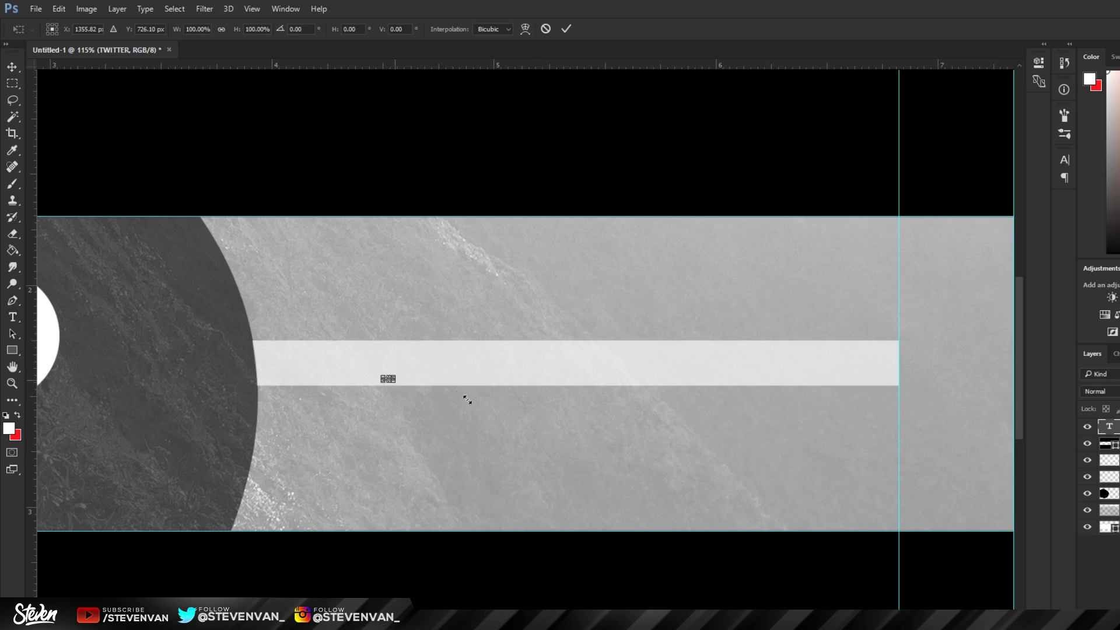
{"action": "left_click_drag", "start_coordinate": [468, 399], "coordinate": [463, 393]}
{"action": "key", "text": "Return"}
Step: Colour the TWITTER text dark, then move it up-left and rescale it
{"action": "double_click", "coordinate": [447, 396]}
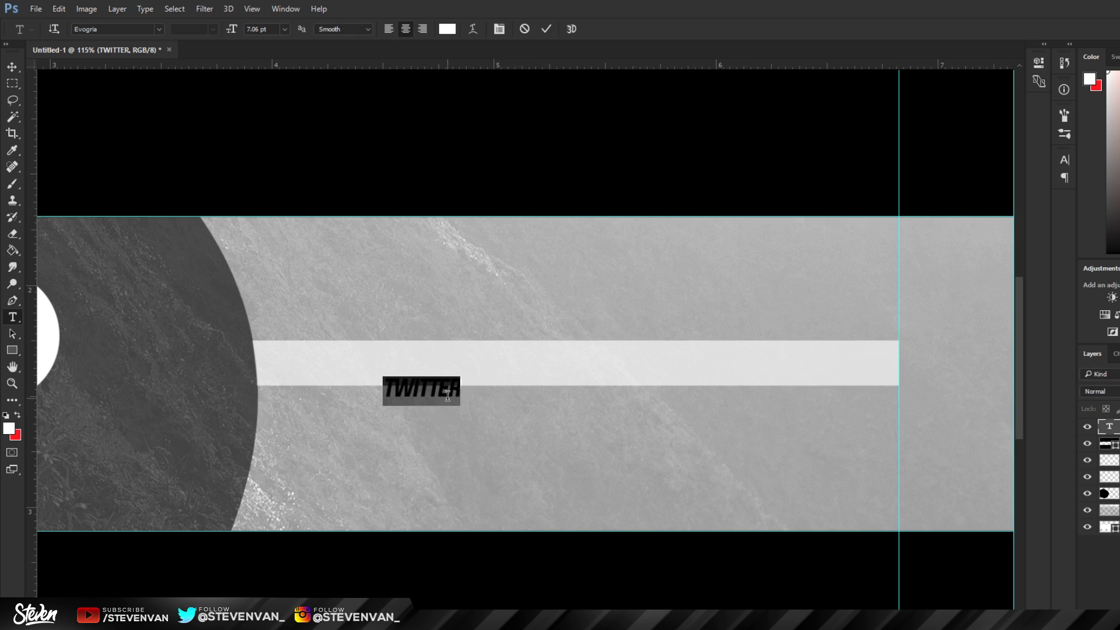
{"action": "left_click", "coordinate": [450, 30]}
{"action": "left_click", "coordinate": [526, 293]}
{"action": "key", "text": "Return"}
{"action": "key", "text": "ctrl+Return"}
{"action": "key", "text": "v"}
{"action": "left_click_drag", "start_coordinate": [606, 371], "coordinate": [581, 345]}
{"action": "key", "text": "ctrl+t"}
{"action": "left_click_drag", "start_coordinate": [436, 364], "coordinate": [407, 362]}
{"action": "key", "text": "Return"}
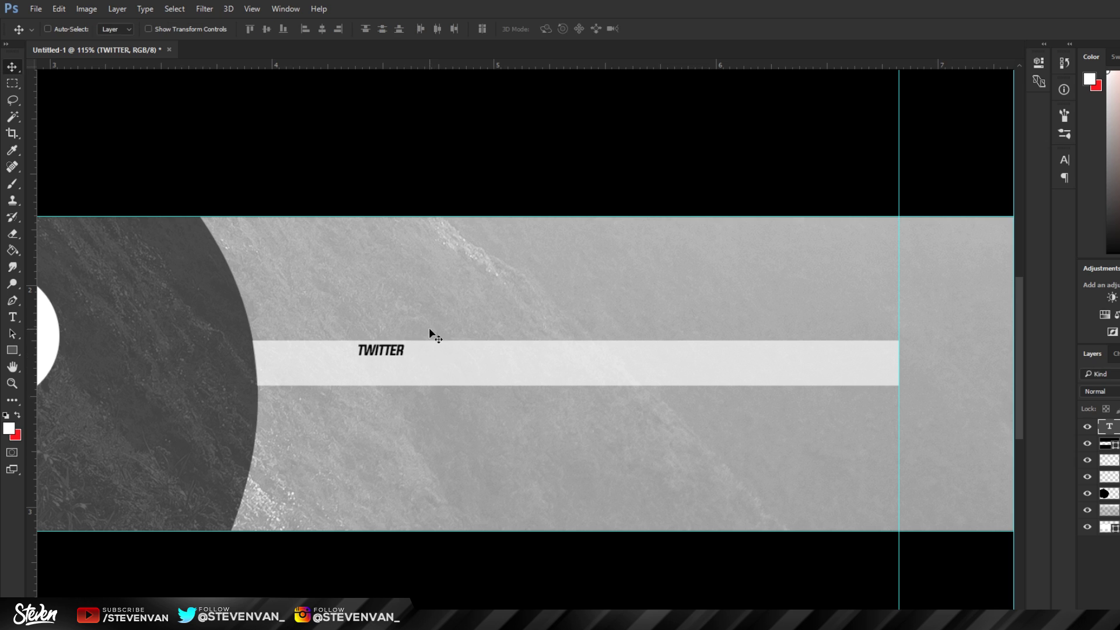
Step: Type the Twitter handle on a new line below TWITTER and enlarge it
{"action": "key", "text": "t"}
{"action": "left_click", "coordinate": [476, 379]}
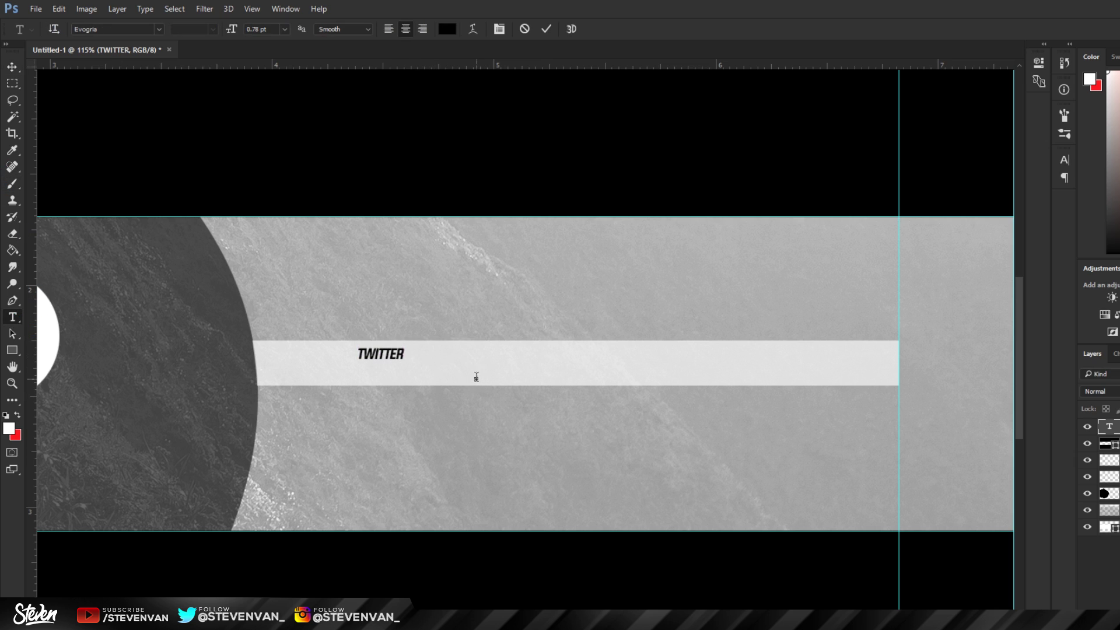
{"action": "key", "text": "ctrl+Return"}
{"action": "key", "text": "ctrl+t"}
{"action": "left_click_drag", "start_coordinate": [484, 381], "coordinate": [468, 401]}
{"action": "key", "text": "Return"}
Step: Group the TWITTER and handle text layers into Group 1
{"action": "scroll", "coordinate": [525, 388], "scroll_direction": "down", "scroll_amount": 3}
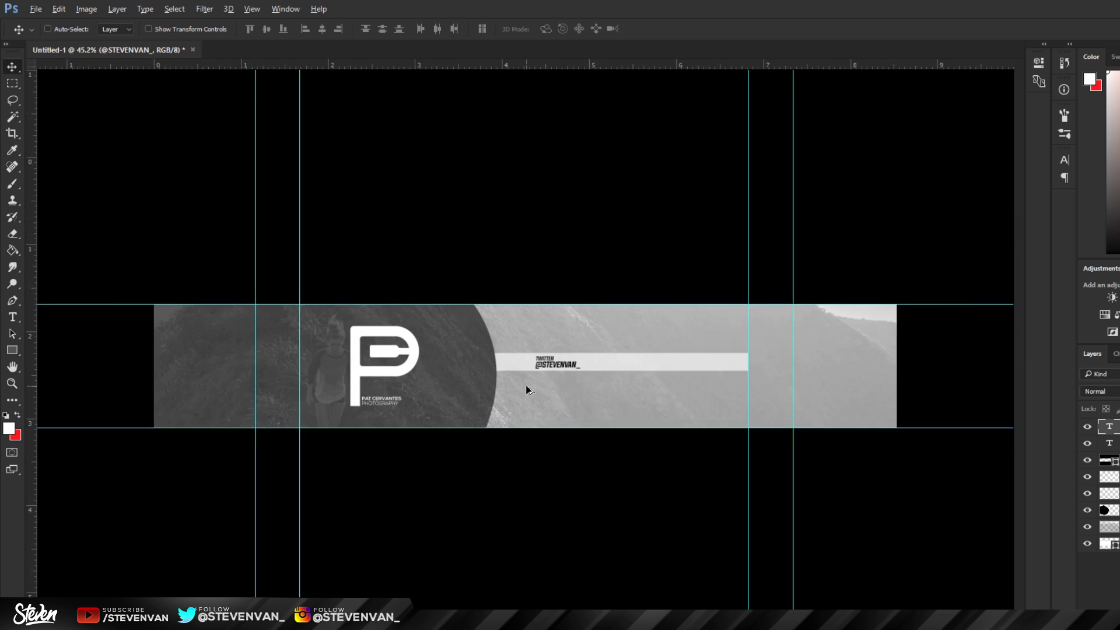
{"action": "scroll", "coordinate": [588, 359], "scroll_direction": "up", "scroll_amount": 3}
{"action": "left_click", "coordinate": [1096, 422], "text": "ctrl"}
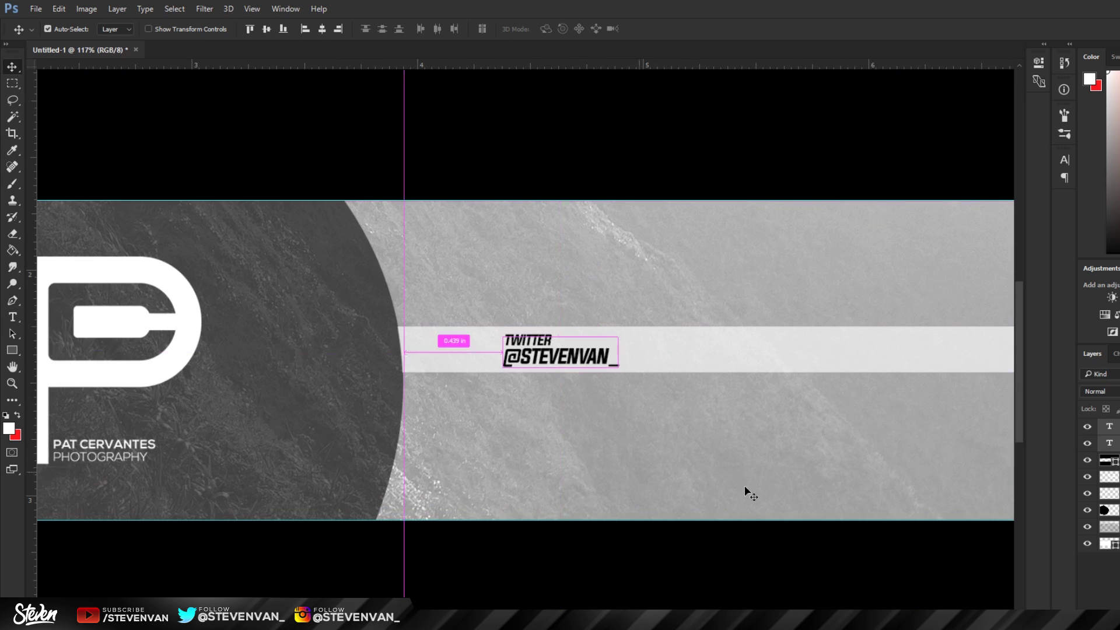
{"action": "scroll", "coordinate": [569, 531], "scroll_direction": "down", "scroll_amount": 3}
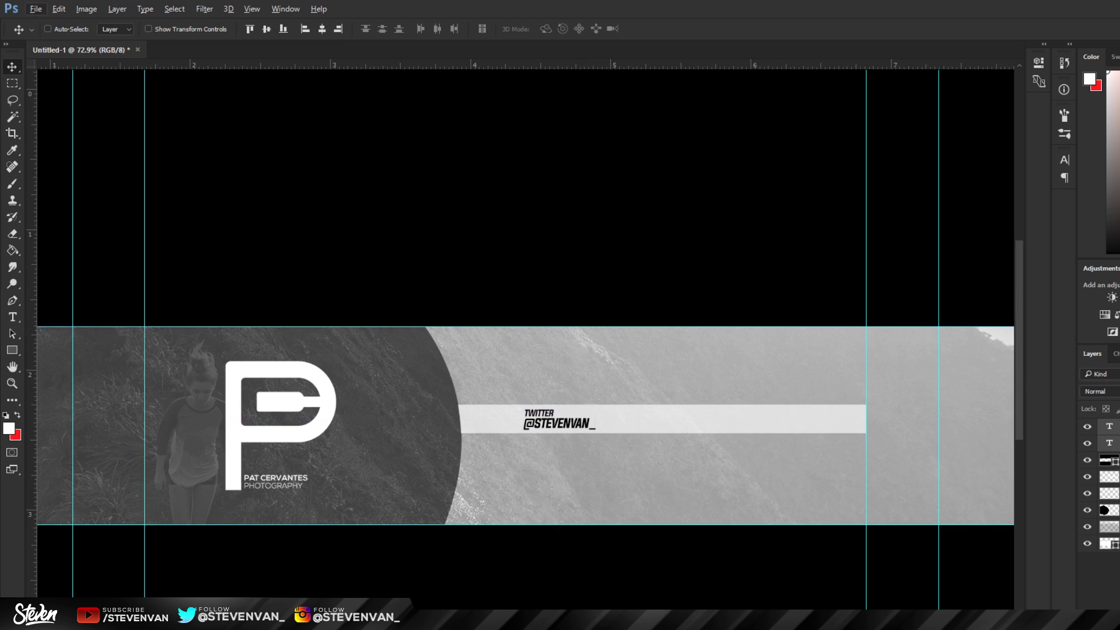
{"action": "key", "text": "ctrl+g"}
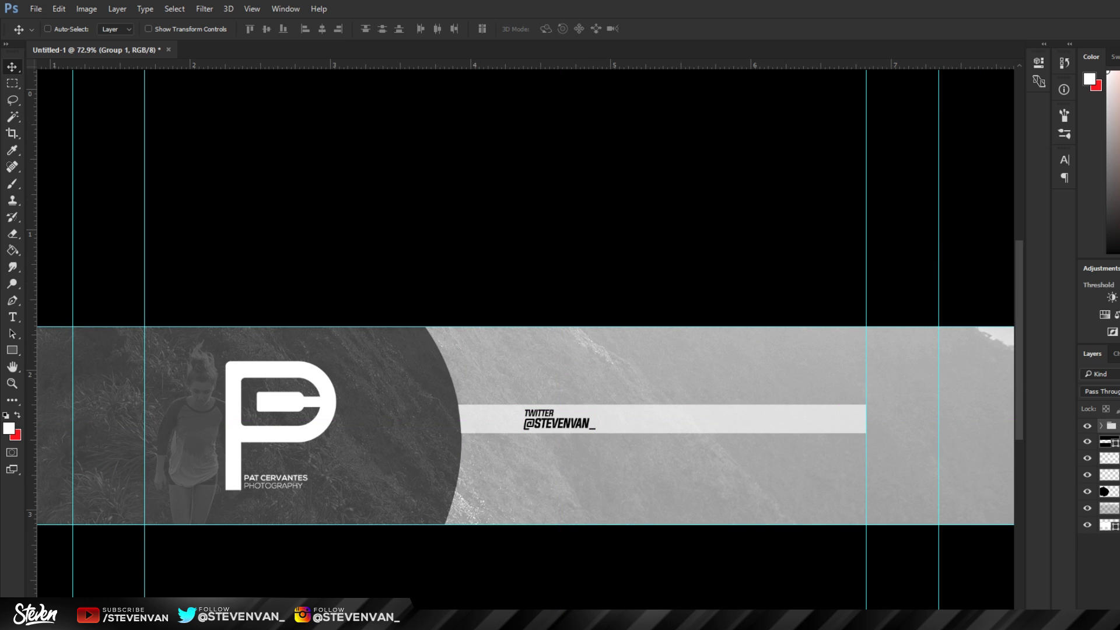
Step: Alt-drag three copies of the Twitter label group rightward along the bar
{"action": "scroll", "coordinate": [587, 505], "scroll_direction": "up", "scroll_amount": 5}
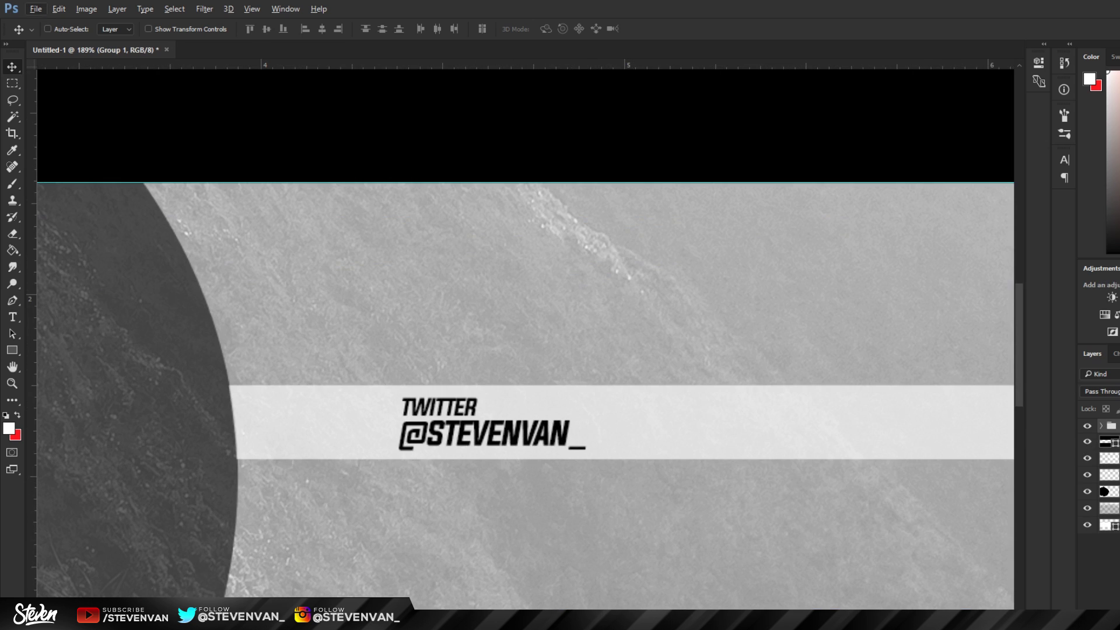
{"action": "scroll", "coordinate": [506, 509], "scroll_direction": "down", "scroll_amount": 2}
{"action": "left_click_drag", "start_coordinate": [516, 421], "coordinate": [668, 421]}
{"action": "scroll", "coordinate": [629, 464], "scroll_direction": "down", "scroll_amount": 3}
{"action": "scroll", "coordinate": [961, 450], "scroll_direction": "up", "scroll_amount": 2}
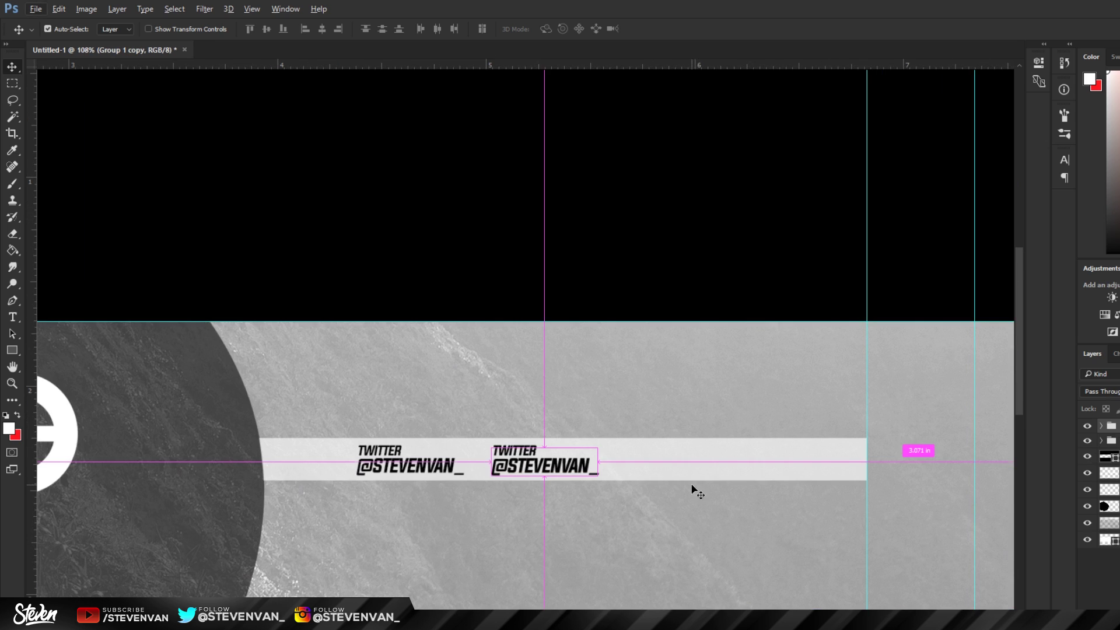
{"action": "left_click_drag", "start_coordinate": [467, 450], "coordinate": [604, 448]}
{"action": "left_click_drag", "start_coordinate": [684, 450], "coordinate": [815, 442]}
Step: Select all four label groups, nudge them left together, and fit the banner in view
{"action": "left_click", "coordinate": [1111, 470]}
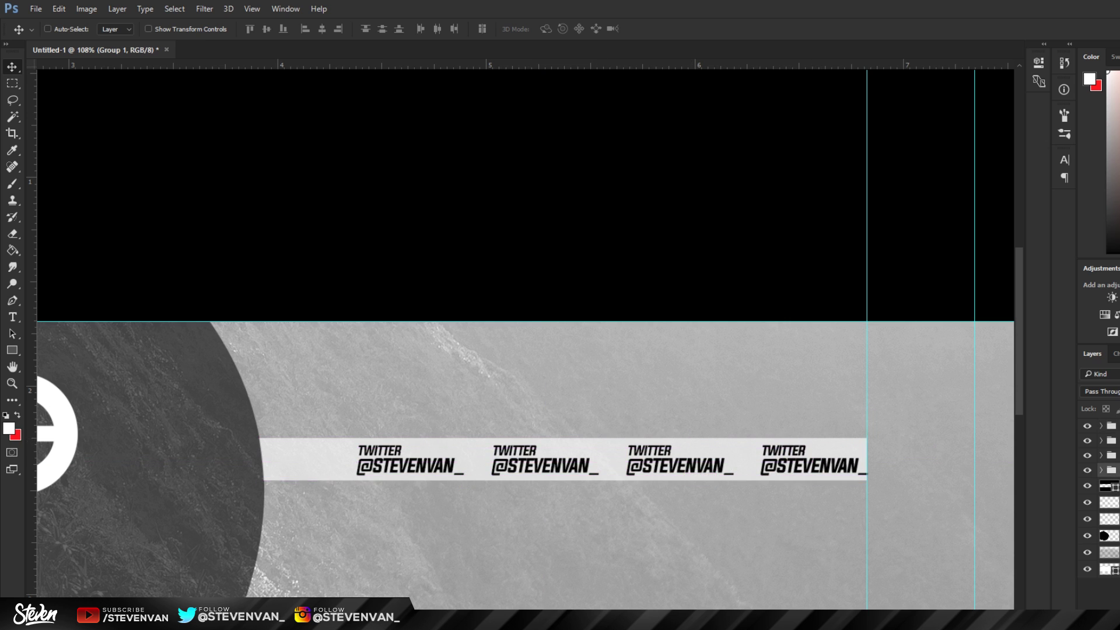
{"action": "left_click", "coordinate": [1111, 426], "text": "shift"}
{"action": "left_click_drag", "start_coordinate": [697, 415], "coordinate": [662, 412]}
{"action": "key", "text": "ctrl+0"}
{"action": "scroll", "coordinate": [544, 349], "scroll_direction": "up", "scroll_amount": 1}
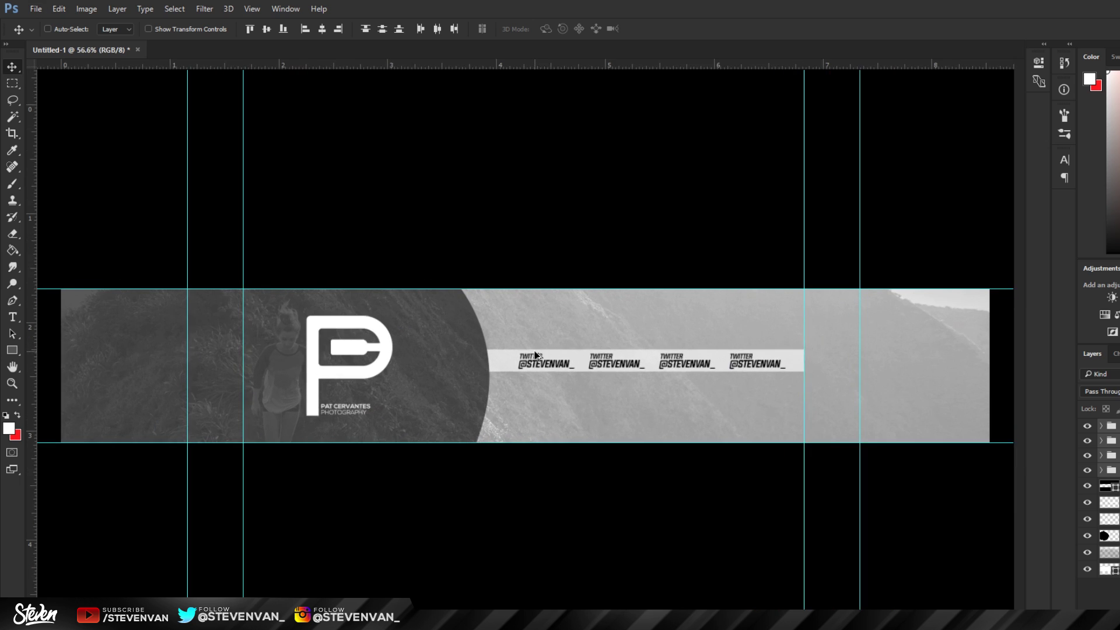
{"action": "scroll", "coordinate": [537, 350], "scroll_direction": "down", "scroll_amount": 1}
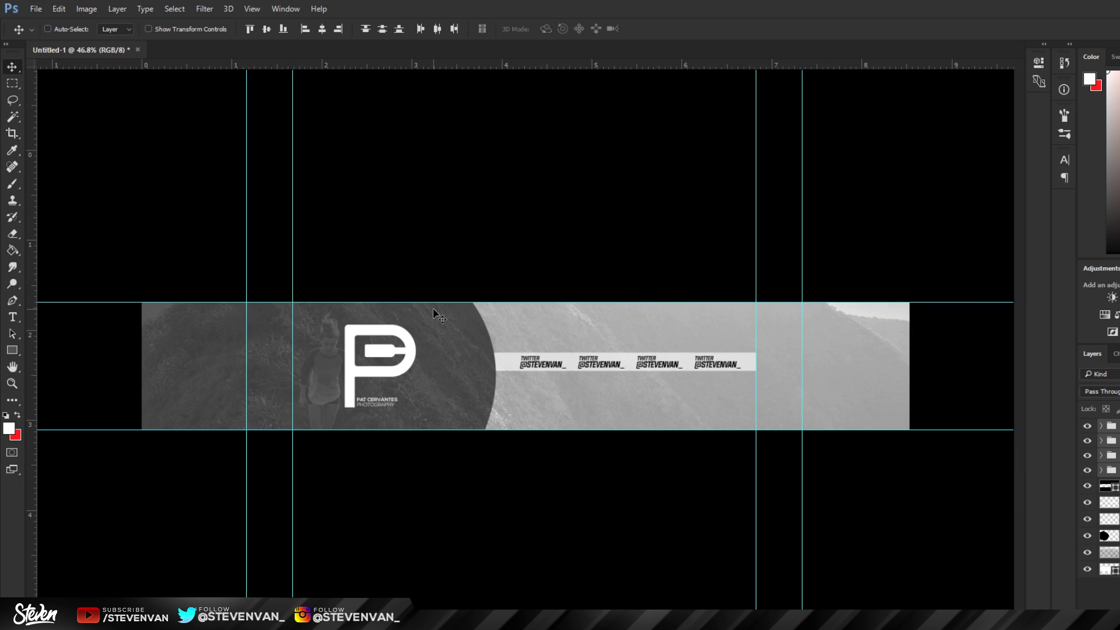
Step: Add a Colorize Hue/Saturation layer with Hue around 245 for a blue-violet tint
{"action": "left_click", "coordinate": [1105, 314]}
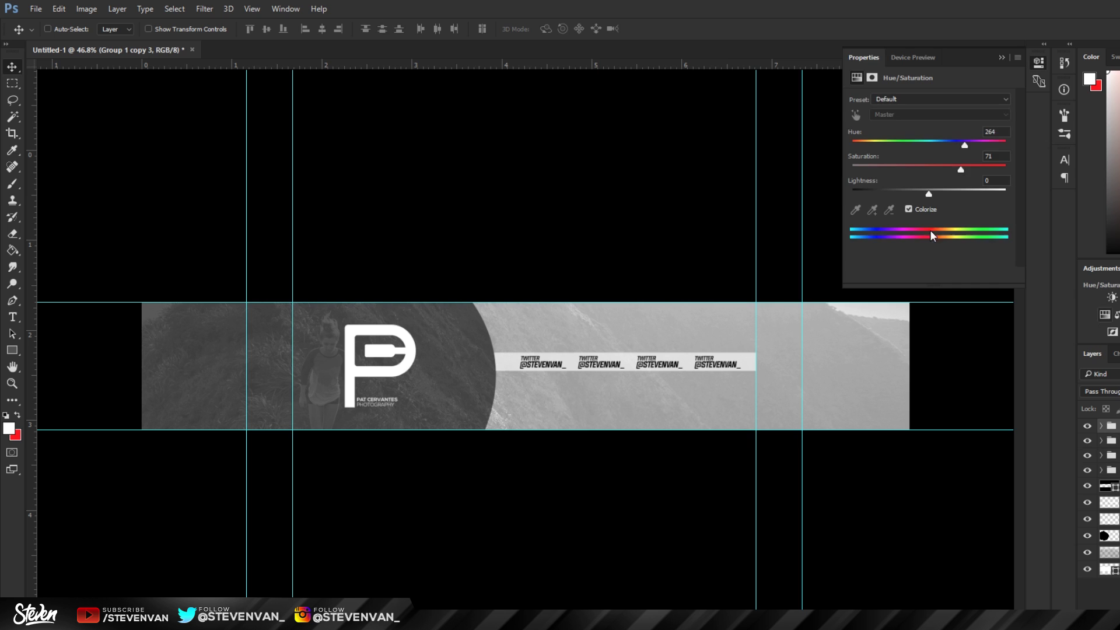
{"action": "left_click", "coordinate": [928, 208]}
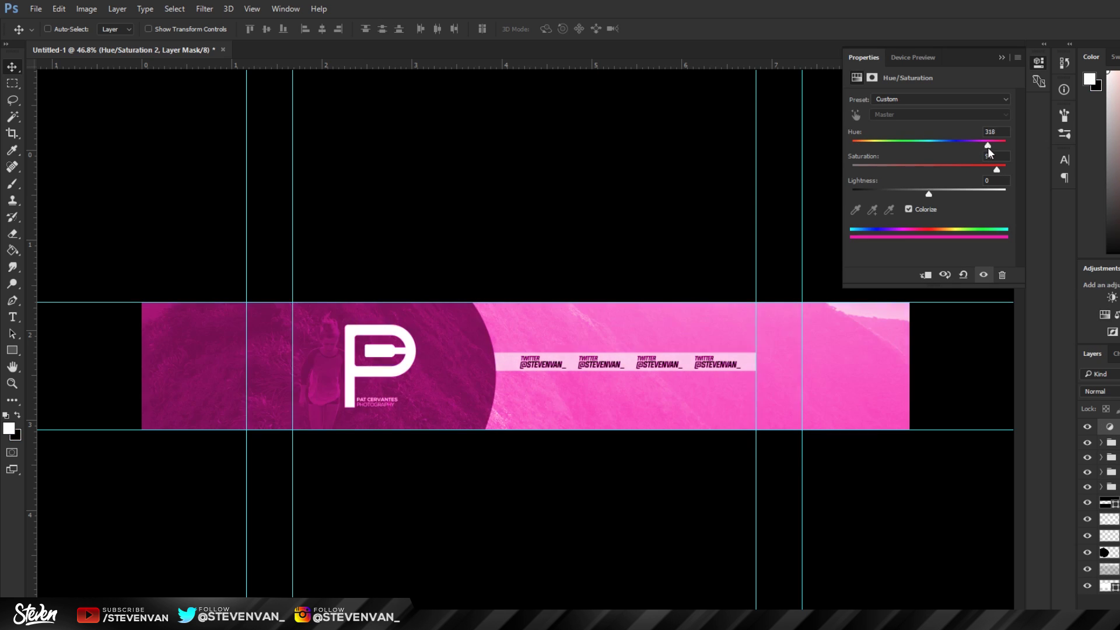
{"action": "left_click_drag", "start_coordinate": [988, 146], "coordinate": [957, 145]}
{"action": "left_click", "coordinate": [999, 57]}
{"action": "scroll", "coordinate": [562, 410], "scroll_direction": "up", "scroll_amount": 1}
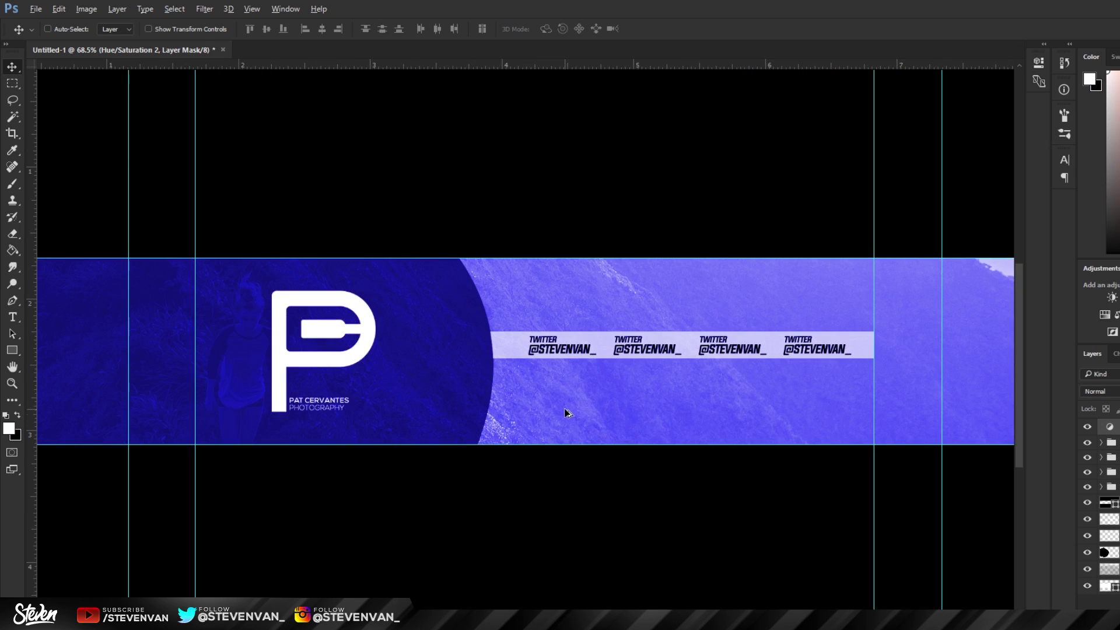
{"action": "scroll", "coordinate": [530, 413], "scroll_direction": "down", "scroll_amount": 1}
{"action": "scroll", "coordinate": [530, 415], "scroll_direction": "up", "scroll_amount": 1}
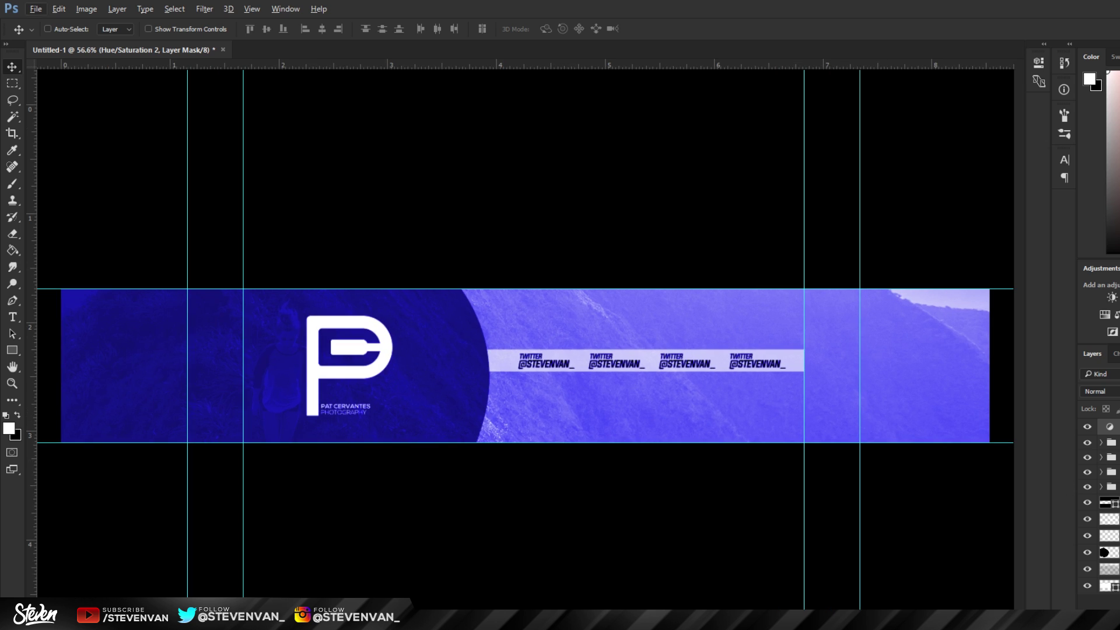
Step: Add an empty layer, another Hue/Saturation layer, and a Color Balance adjustment
{"action": "key", "text": "ctrl+shift+alt+n"}
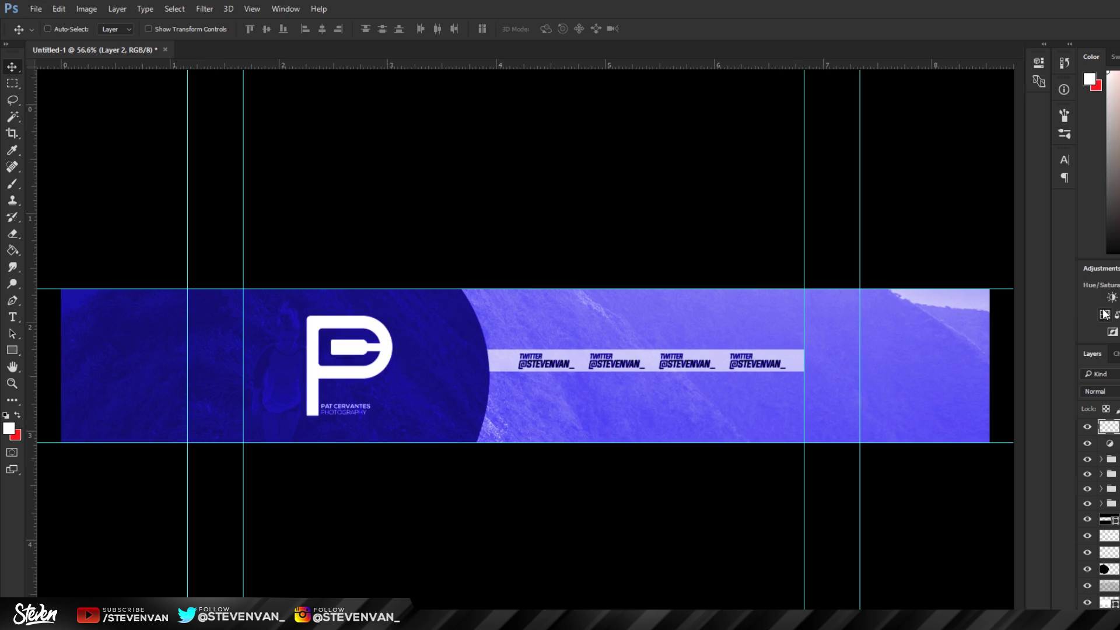
{"action": "left_click", "coordinate": [1104, 314]}
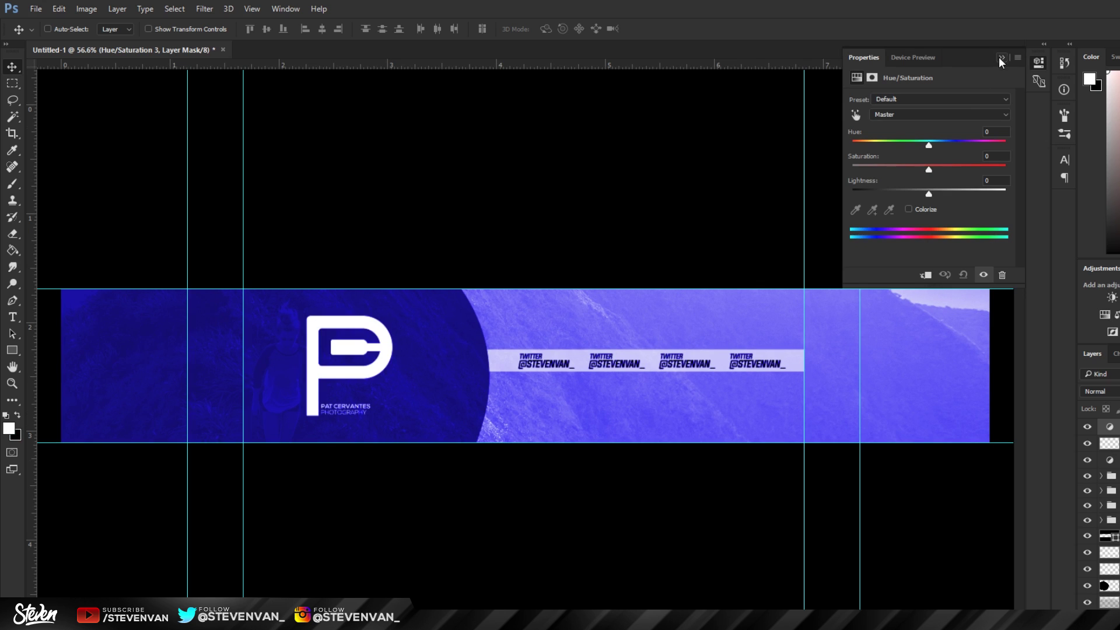
{"action": "left_click", "coordinate": [1001, 57]}
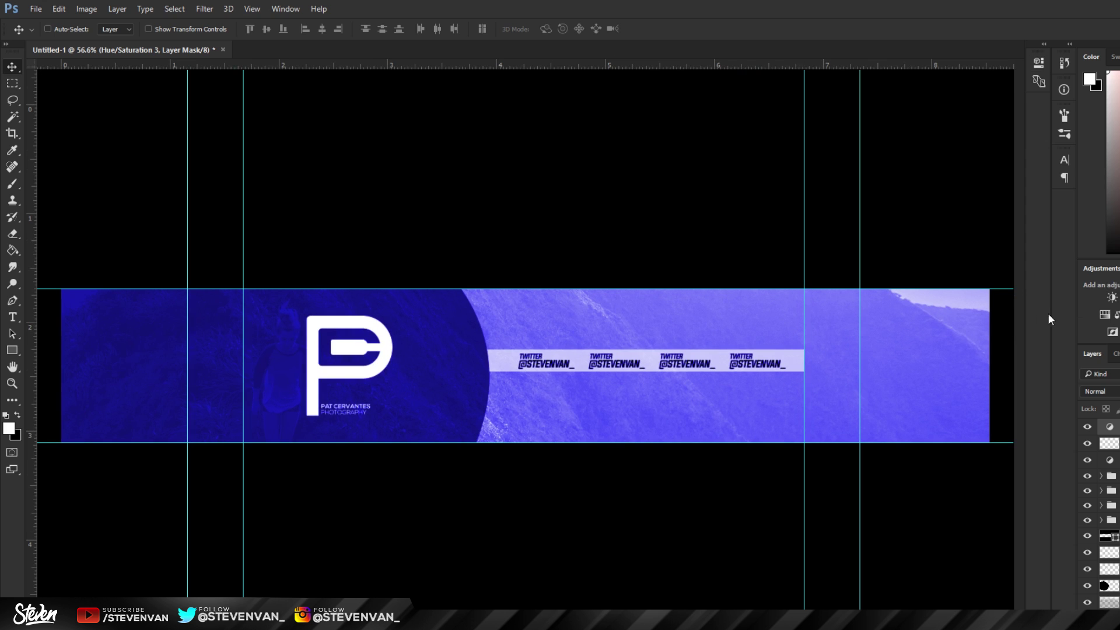
{"action": "left_click", "coordinate": [1117, 316]}
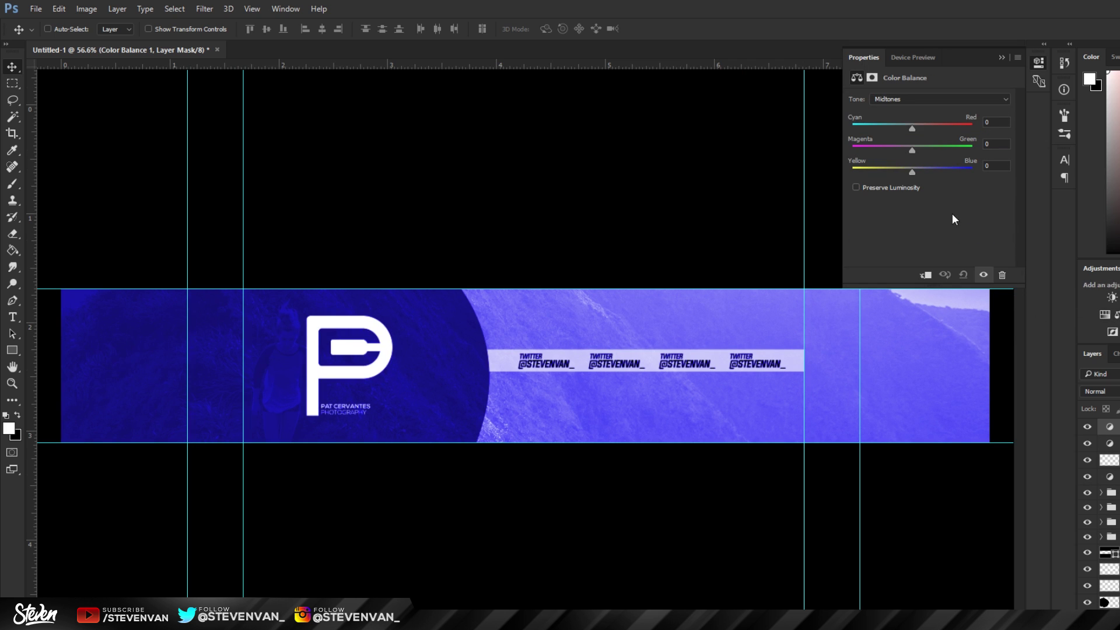
Step: Set midtones Cyan–Red to +100 and compare with the adjustment hidden
{"action": "left_click_drag", "start_coordinate": [938, 125], "coordinate": [959, 138]}
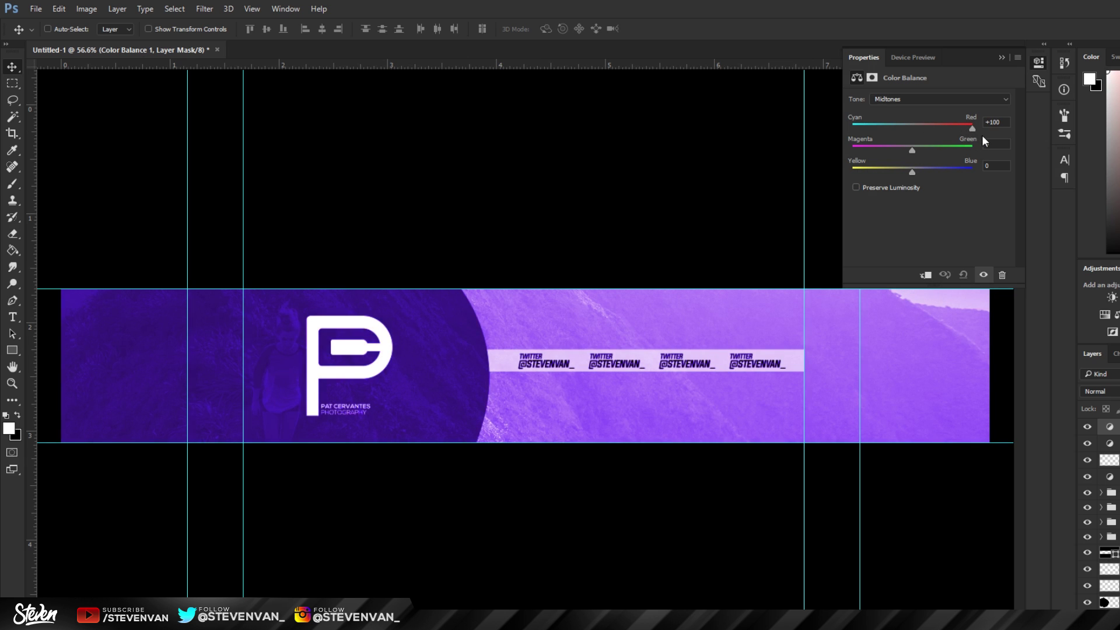
{"action": "mouse_move", "coordinate": [982, 135]}
{"action": "left_mouse_down"}
{"action": "mouse_move", "coordinate": [908, 137]}
{"action": "mouse_move", "coordinate": [985, 139]}
{"action": "left_mouse_up"}
{"action": "left_click", "coordinate": [1088, 427]}
{"action": "left_click", "coordinate": [984, 275]}
Step: Set Magenta–Green to +100 and Yellow–Blue to -72, toggling visibility to compare
{"action": "left_click_drag", "start_coordinate": [915, 149], "coordinate": [985, 150]}
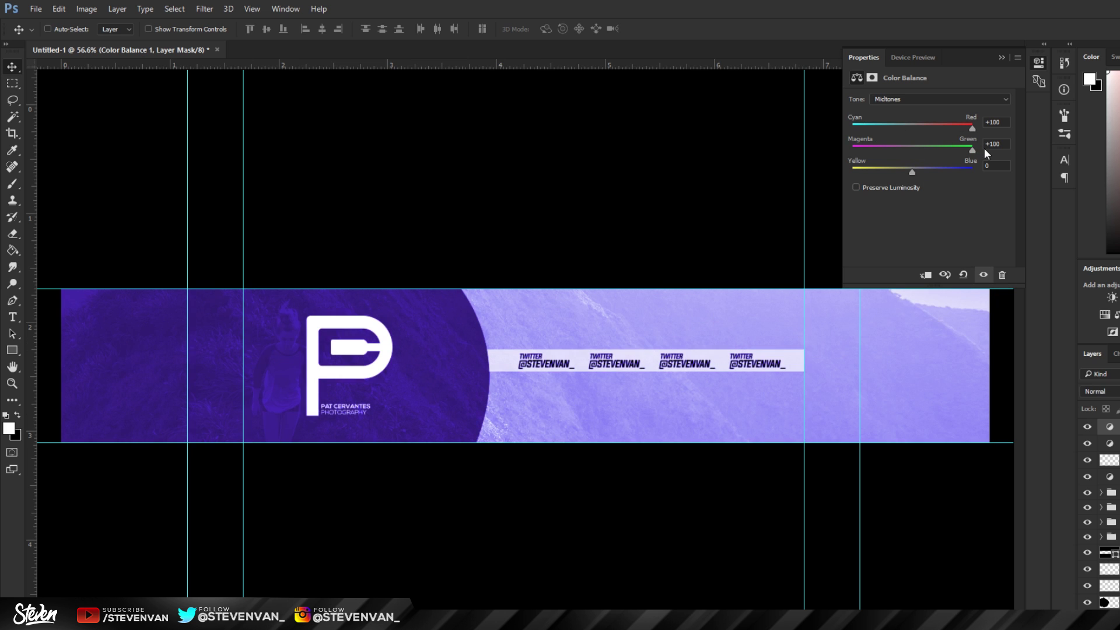
{"action": "left_click_drag", "start_coordinate": [912, 173], "coordinate": [869, 189]}
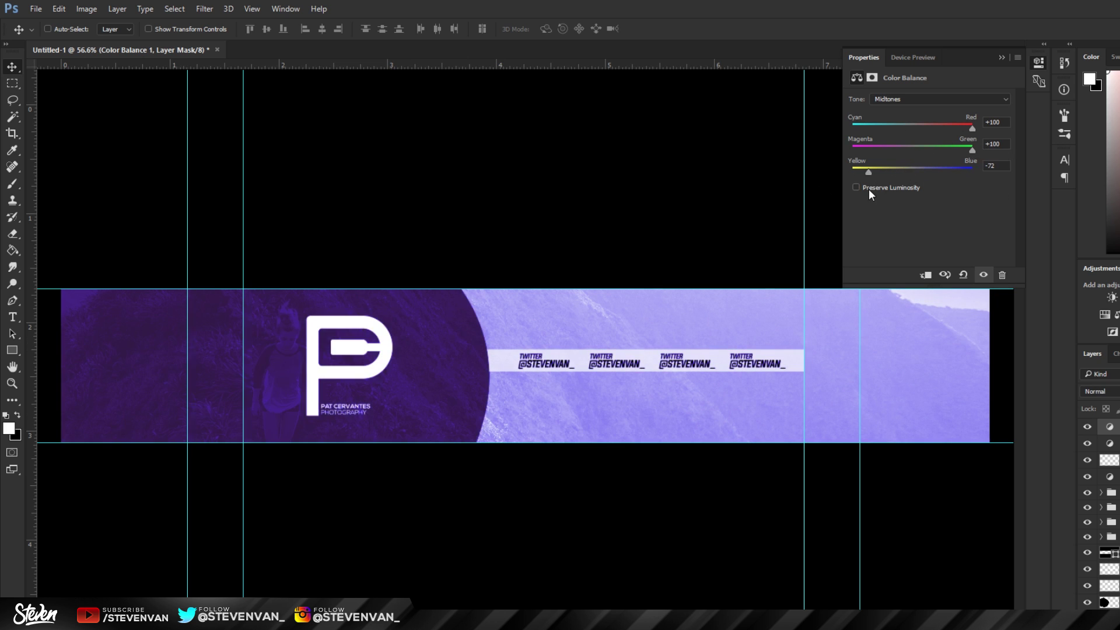
{"action": "left_click", "coordinate": [1086, 428]}
{"action": "left_click", "coordinate": [1087, 427]}
{"action": "left_click", "coordinate": [1087, 427]}
{"action": "left_click", "coordinate": [1086, 429]}
{"action": "left_click", "coordinate": [1086, 429]}
{"action": "left_click", "coordinate": [1086, 429]}
{"action": "left_click", "coordinate": [1086, 429]}
{"action": "left_click", "coordinate": [1087, 429]}
{"action": "left_click", "coordinate": [1093, 429]}
{"action": "left_click", "coordinate": [1093, 428]}
Step: Check the tonal range options, then add a Brightness/Contrast adjustment layer
{"action": "scroll", "coordinate": [622, 470], "scroll_direction": "down", "scroll_amount": 2}
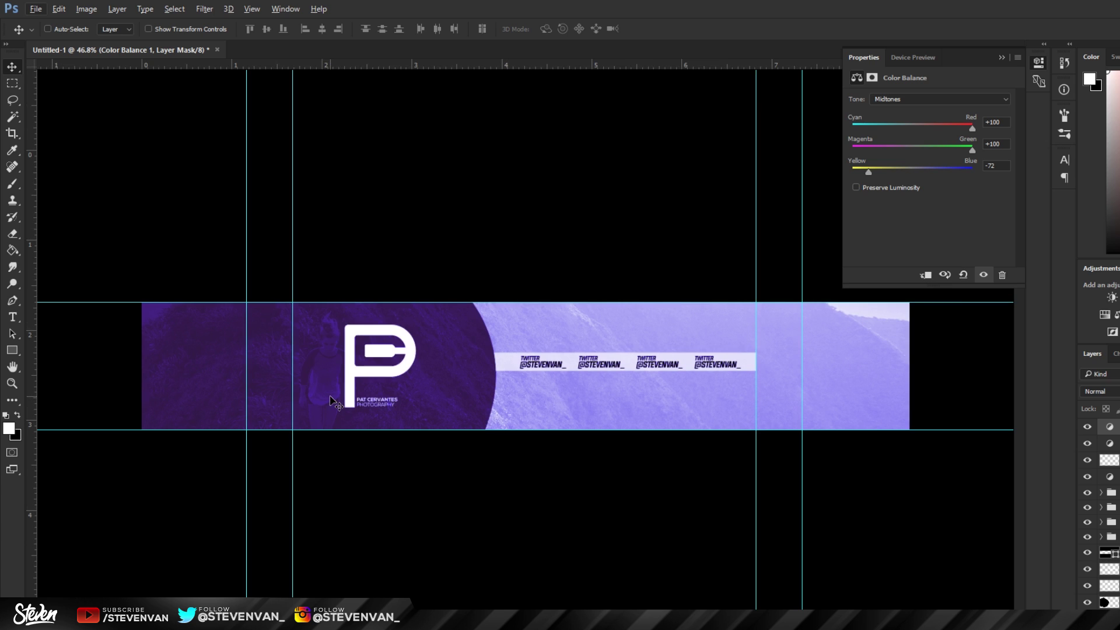
{"action": "left_click", "coordinate": [907, 101]}
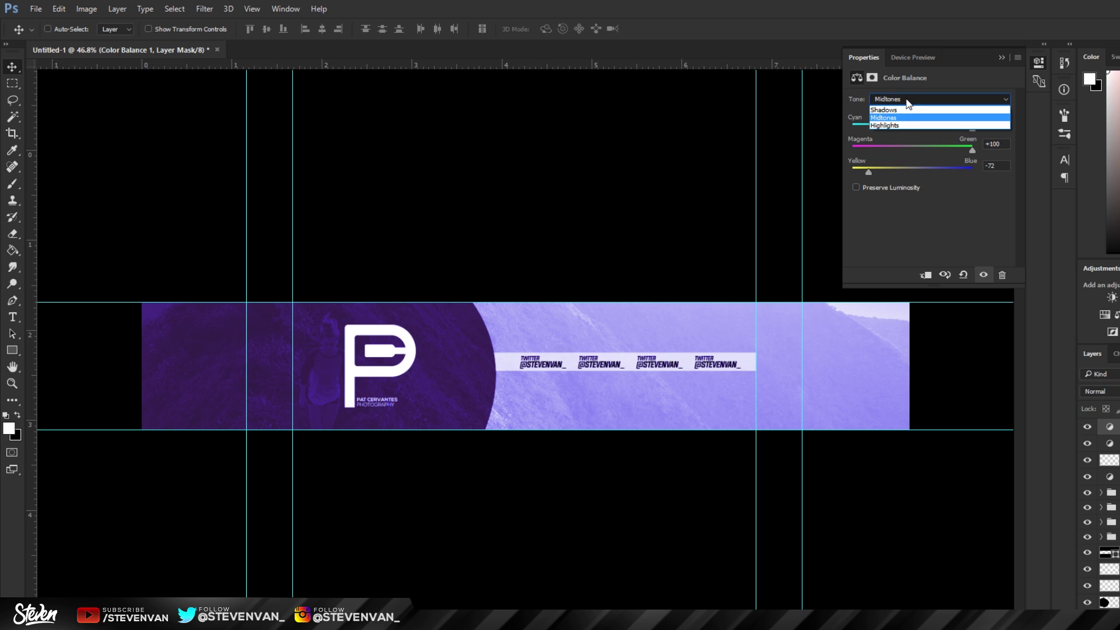
{"action": "left_click", "coordinate": [1113, 298]}
Step: Set Brightness to 6 and Contrast to 100
{"action": "mouse_move", "coordinate": [929, 130]}
{"action": "left_mouse_down"}
{"action": "mouse_move", "coordinate": [895, 128]}
{"action": "mouse_move", "coordinate": [946, 126]}
{"action": "mouse_move", "coordinate": [933, 128]}
{"action": "left_mouse_up"}
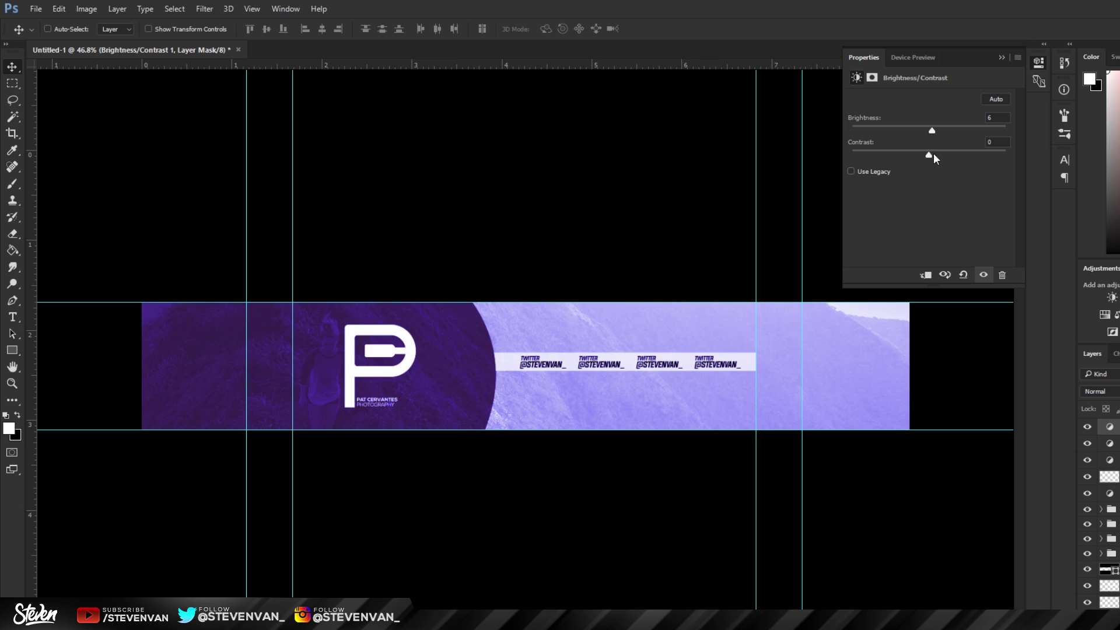
{"action": "left_click_drag", "start_coordinate": [934, 153], "coordinate": [838, 222]}
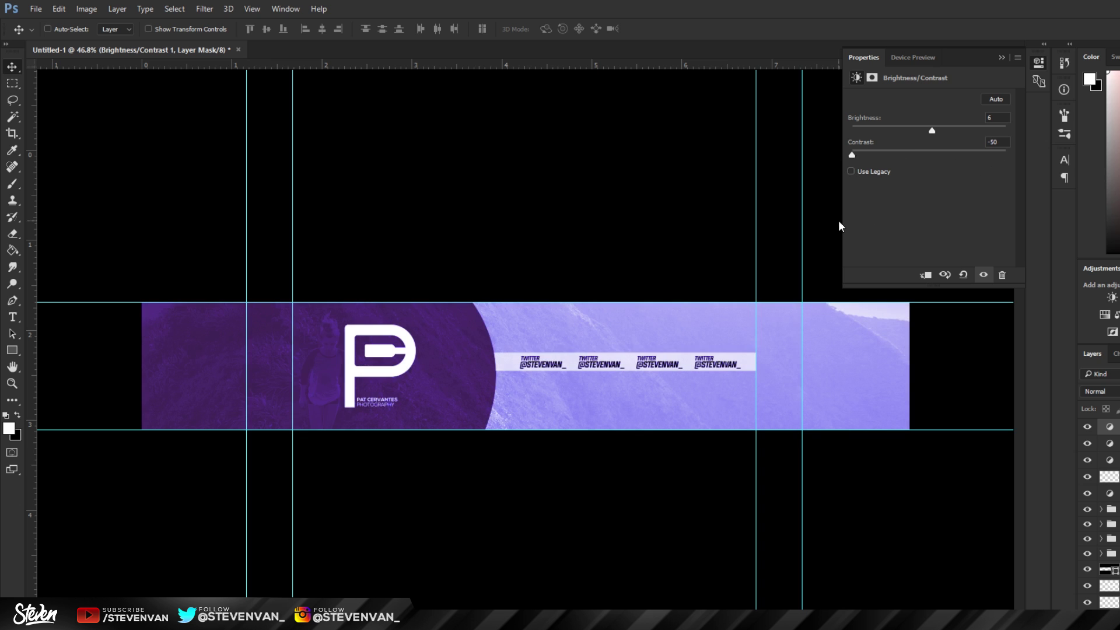
{"action": "left_click_drag", "start_coordinate": [839, 220], "coordinate": [1044, 200]}
{"action": "scroll", "coordinate": [509, 376], "scroll_direction": "up", "scroll_amount": 3}
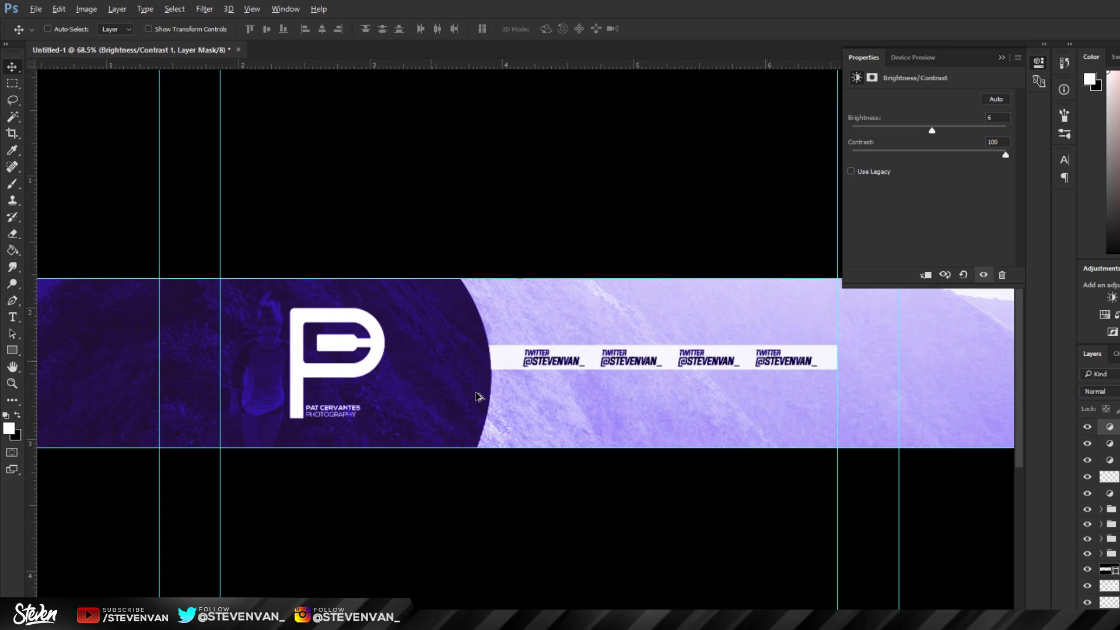
{"action": "scroll", "coordinate": [409, 443], "scroll_direction": "up", "scroll_amount": 2}
{"action": "scroll", "coordinate": [450, 468], "scroll_direction": "down", "scroll_amount": 3}
{"action": "scroll", "coordinate": [510, 380], "scroll_direction": "down", "scroll_amount": 2}
{"action": "scroll", "coordinate": [479, 402], "scroll_direction": "up", "scroll_amount": 2}
{"action": "scroll", "coordinate": [508, 373], "scroll_direction": "up", "scroll_amount": 1}
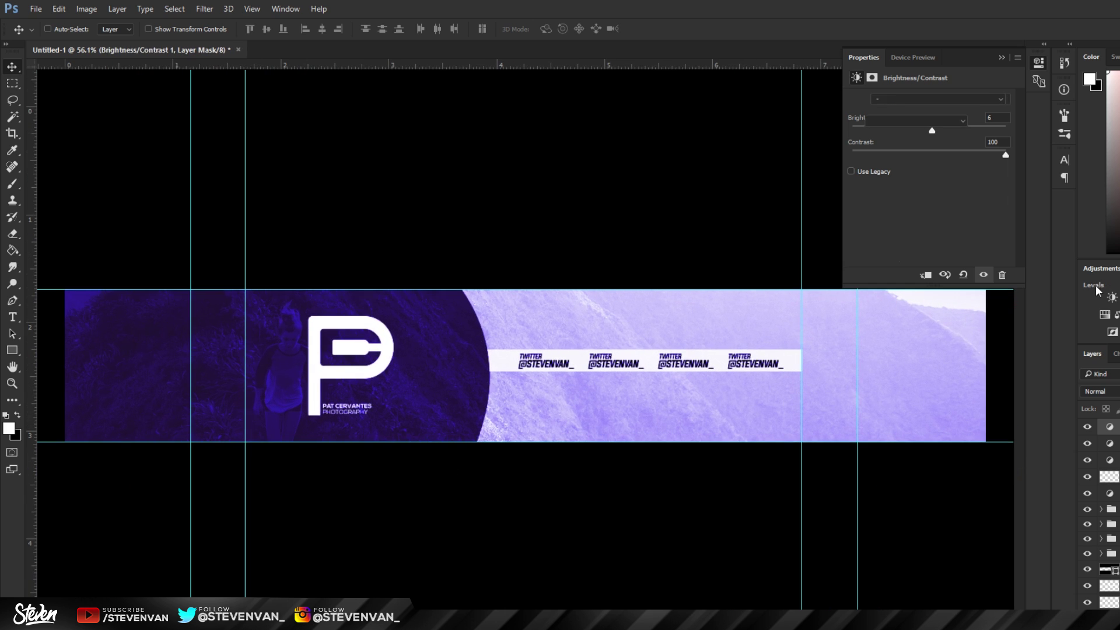
Step: Add a hidden Levels layer and a Curves layer, nudging the curve's black point
{"action": "left_click", "coordinate": [1109, 296]}
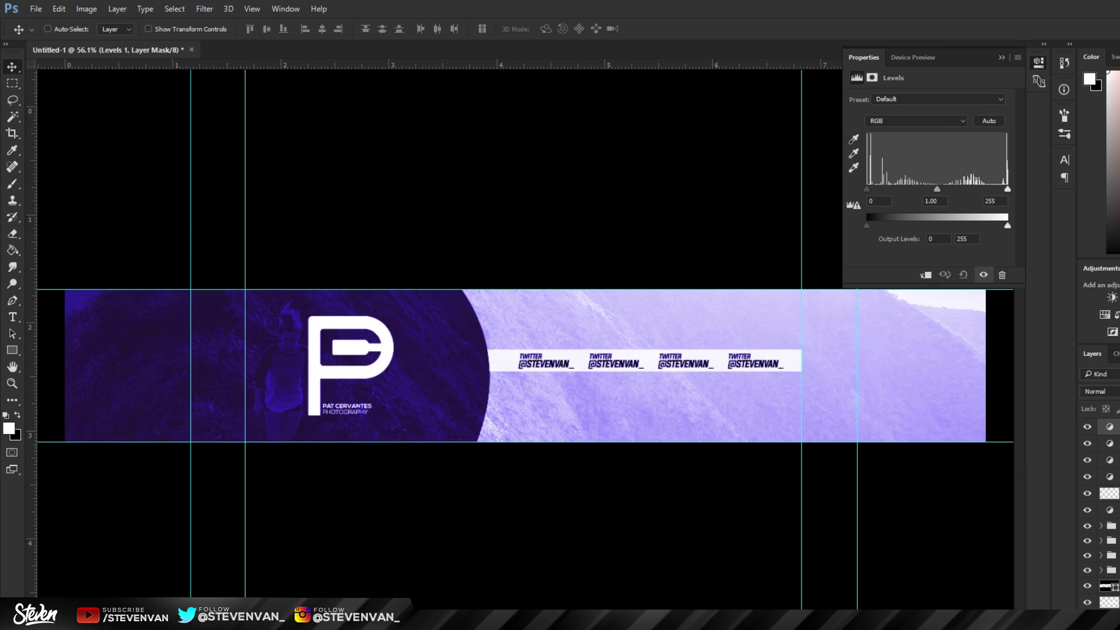
{"action": "left_click", "coordinate": [983, 274]}
{"action": "left_click", "coordinate": [1119, 298]}
{"action": "scroll", "coordinate": [524, 378], "scroll_direction": "down", "scroll_amount": 2}
{"action": "scroll", "coordinate": [450, 383], "scroll_direction": "up", "scroll_amount": 1}
{"action": "mouse_move", "coordinate": [877, 254]}
{"action": "left_mouse_down"}
{"action": "mouse_move", "coordinate": [875, 227]}
{"action": "mouse_move", "coordinate": [874, 255]}
{"action": "left_mouse_up"}
Step: Shape the Curves adjustment into an S-curve with a lifted black point and a lowered white point
{"action": "left_click_drag", "start_coordinate": [1004, 129], "coordinate": [1001, 199]}
{"action": "key", "text": "ctrl+z"}
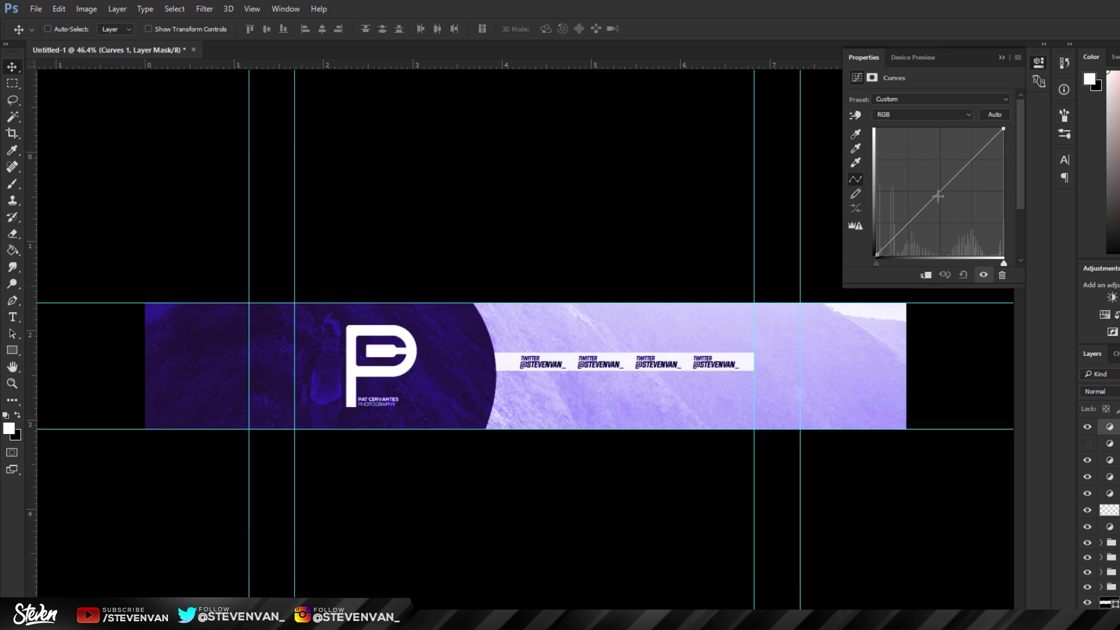
{"action": "mouse_move", "coordinate": [938, 196]}
{"action": "left_mouse_down"}
{"action": "mouse_move", "coordinate": [933, 165]}
{"action": "mouse_move", "coordinate": [942, 208]}
{"action": "mouse_move", "coordinate": [943, 189]}
{"action": "left_mouse_up"}
{"action": "left_click_drag", "start_coordinate": [879, 255], "coordinate": [880, 239]}
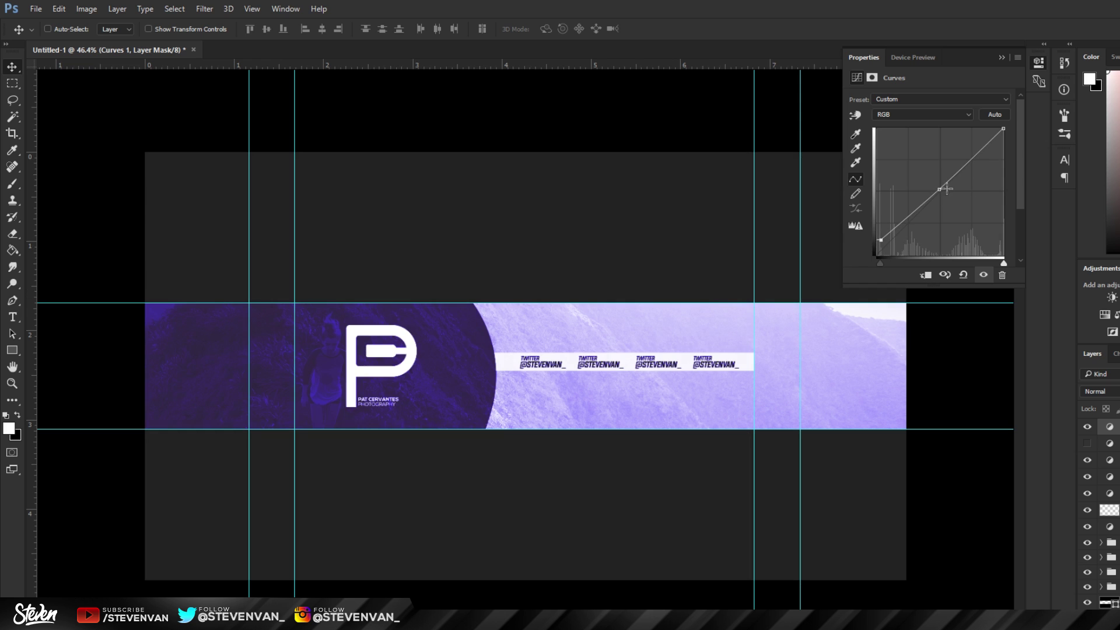
{"action": "left_click_drag", "start_coordinate": [881, 240], "coordinate": [880, 250]}
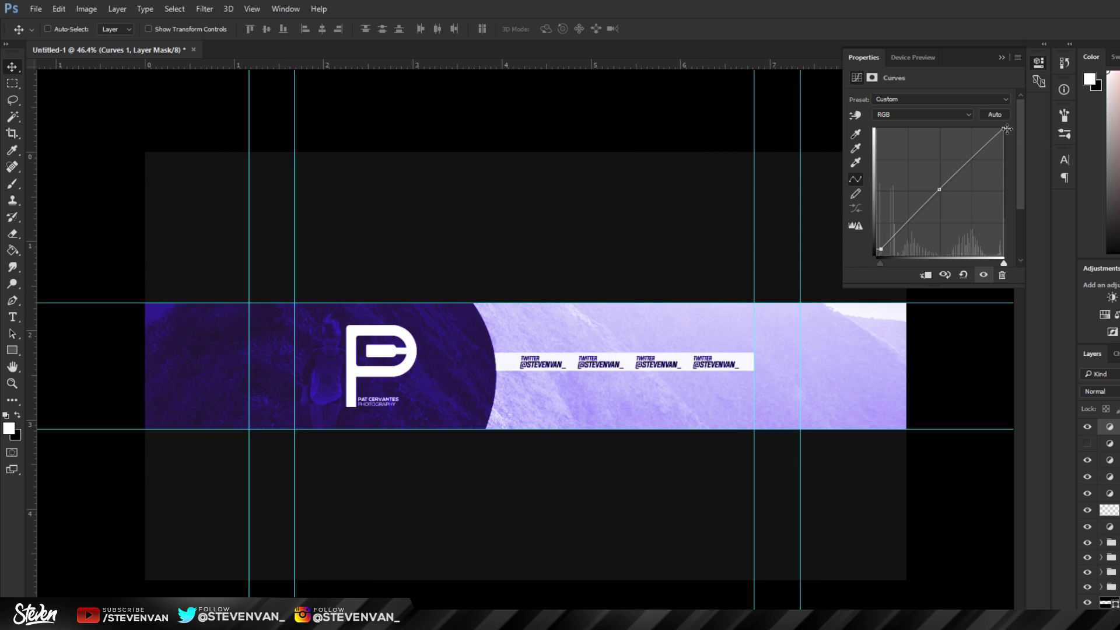
{"action": "left_click_drag", "start_coordinate": [1006, 129], "coordinate": [1003, 136]}
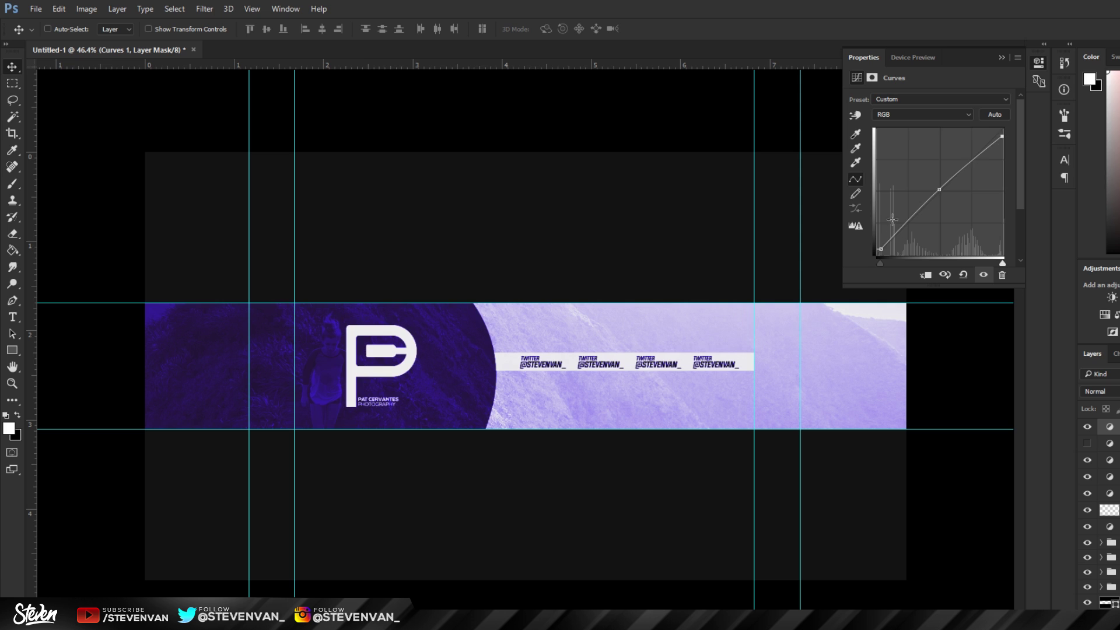
{"action": "left_click", "coordinate": [910, 217]}
{"action": "left_click_drag", "start_coordinate": [970, 164], "coordinate": [963, 163]}
{"action": "left_click_drag", "start_coordinate": [910, 218], "coordinate": [916, 223]}
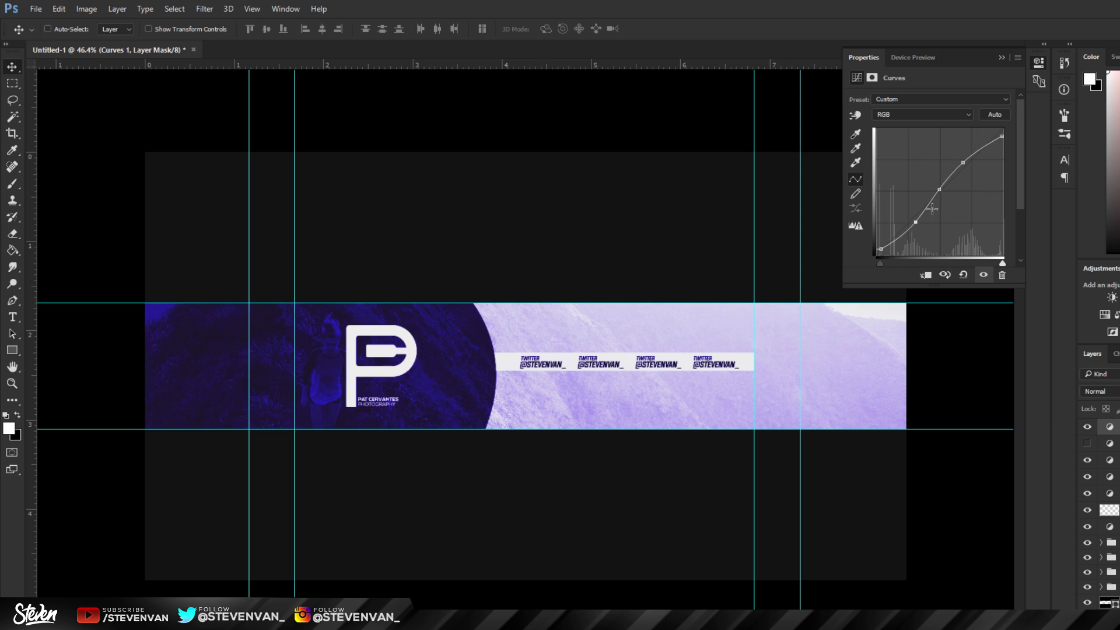
Step: Toggle the Curves layer on and off to compare the banner with and without it
{"action": "left_click", "coordinate": [1086, 432]}
{"action": "left_click", "coordinate": [1087, 431]}
{"action": "left_click", "coordinate": [1087, 432]}
{"action": "left_click", "coordinate": [1086, 432]}
{"action": "left_click", "coordinate": [1086, 432]}
{"action": "left_click", "coordinate": [1087, 432]}
{"action": "left_click", "coordinate": [1086, 432]}
{"action": "left_click", "coordinate": [1087, 432]}
{"action": "key", "text": "alt"}
{"action": "scroll", "coordinate": [192, 378], "scroll_direction": "up", "scroll_amount": 1}
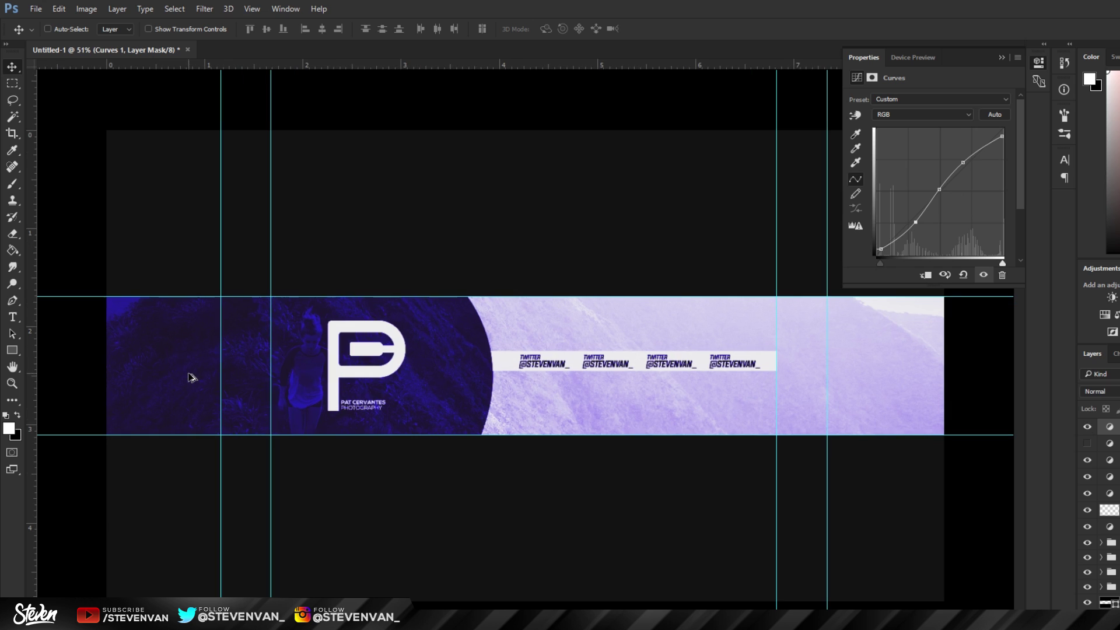
Step: Add an Exposure adjustment with a slightly raised offset, then hide it
{"action": "left_click", "coordinate": [1112, 297]}
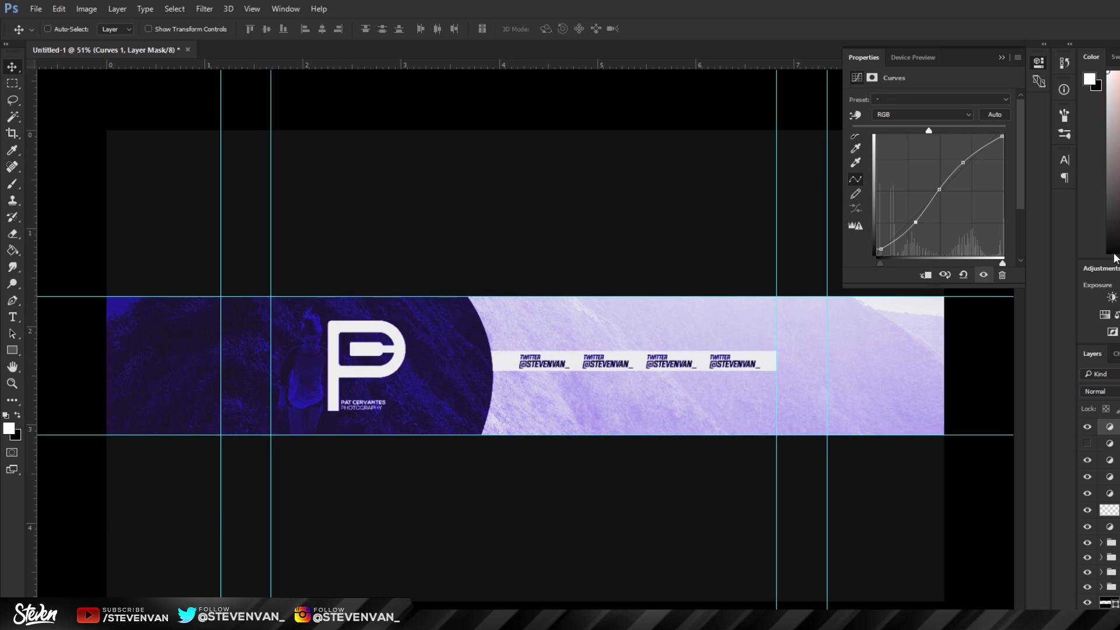
{"action": "left_click_drag", "start_coordinate": [929, 155], "coordinate": [933, 153]}
{"action": "left_click", "coordinate": [1087, 427]}
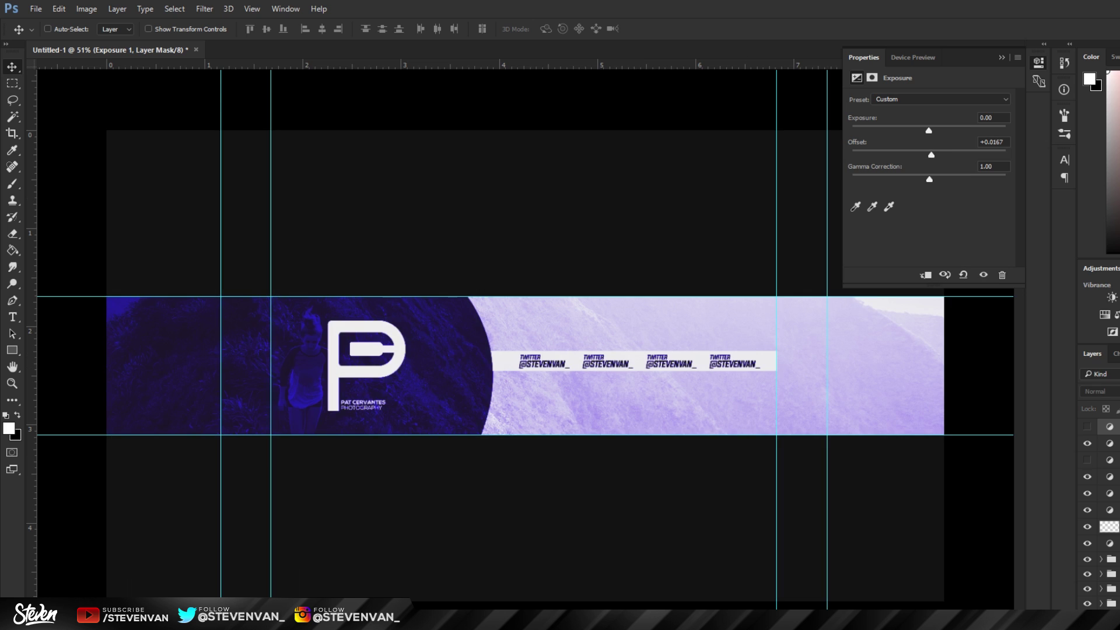
Step: Add a Vibrance adjustment with Vibrance +53 and Saturation -48, comparing it on and off
{"action": "left_click", "coordinate": [1105, 316]}
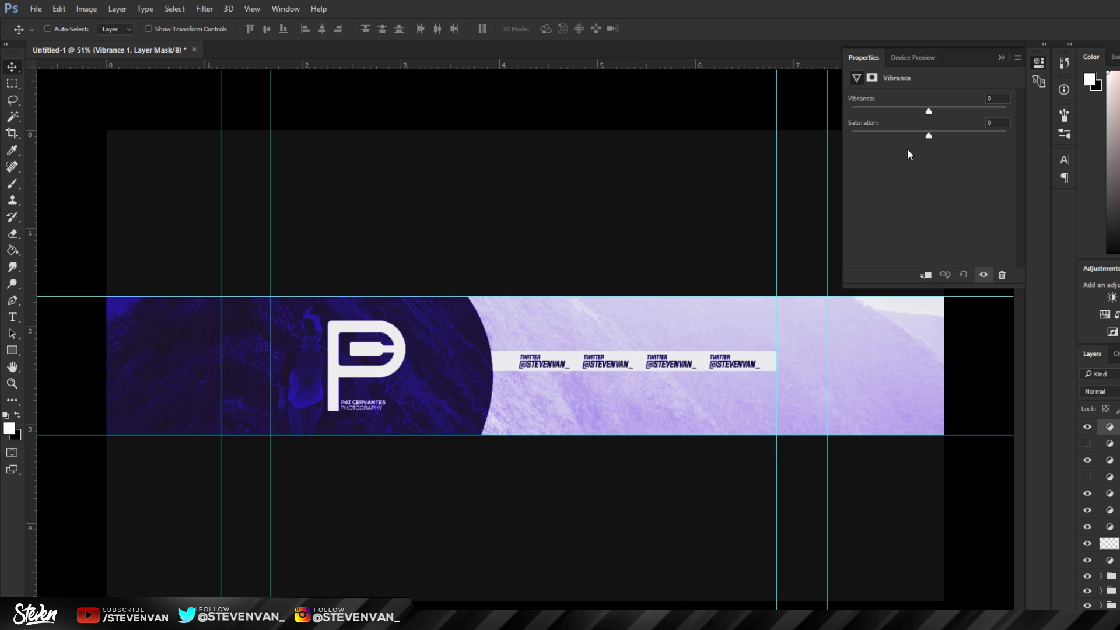
{"action": "left_click_drag", "start_coordinate": [929, 111], "coordinate": [970, 111]}
{"action": "left_click_drag", "start_coordinate": [884, 135], "coordinate": [883, 135]}
{"action": "left_click", "coordinate": [1087, 426]}
{"action": "left_click", "coordinate": [1087, 427]}
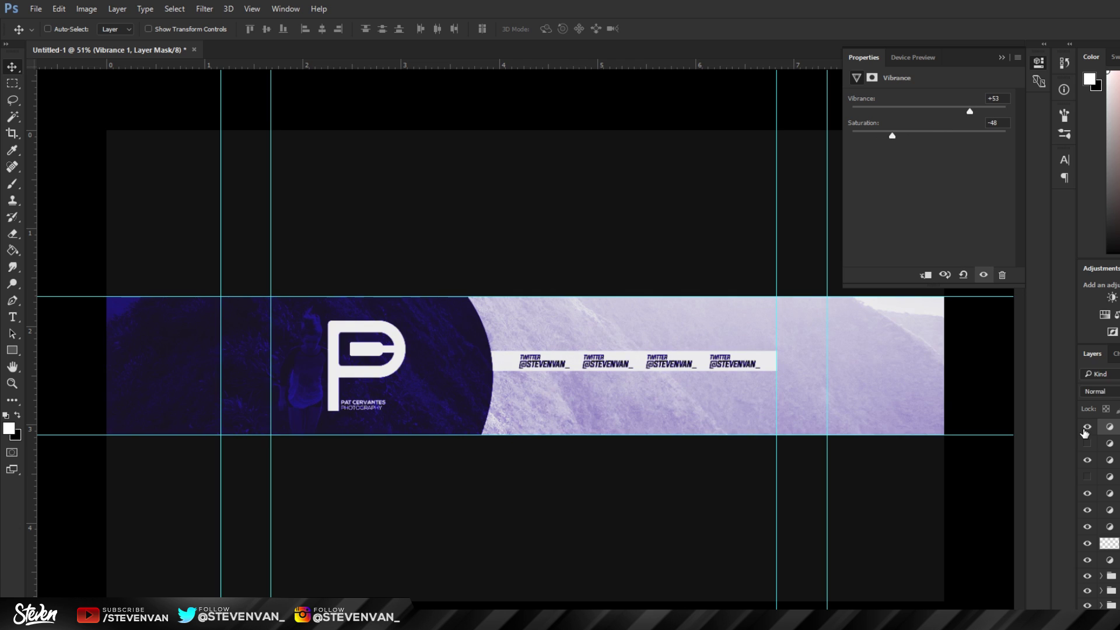
{"action": "left_click", "coordinate": [1087, 428]}
{"action": "left_click", "coordinate": [1086, 428]}
{"action": "scroll", "coordinate": [412, 392], "scroll_direction": "down", "scroll_amount": 1}
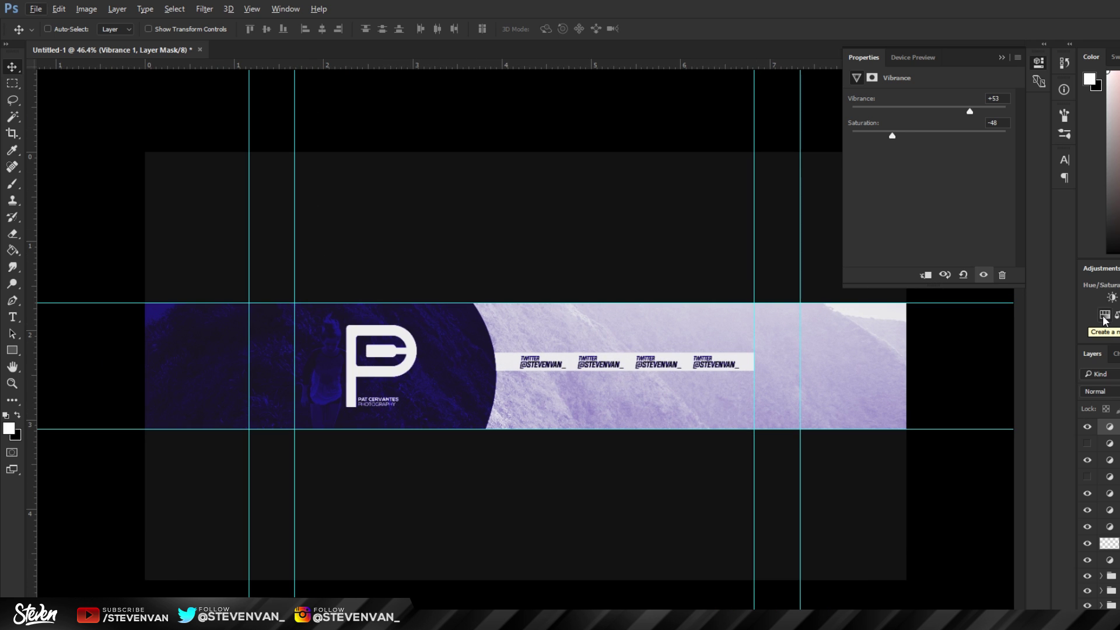
Step: Add a Hue/Saturation adjustment with Hue -61 to turn the banner teal
{"action": "left_click", "coordinate": [1104, 315]}
{"action": "left_click_drag", "start_coordinate": [928, 146], "coordinate": [891, 145]}
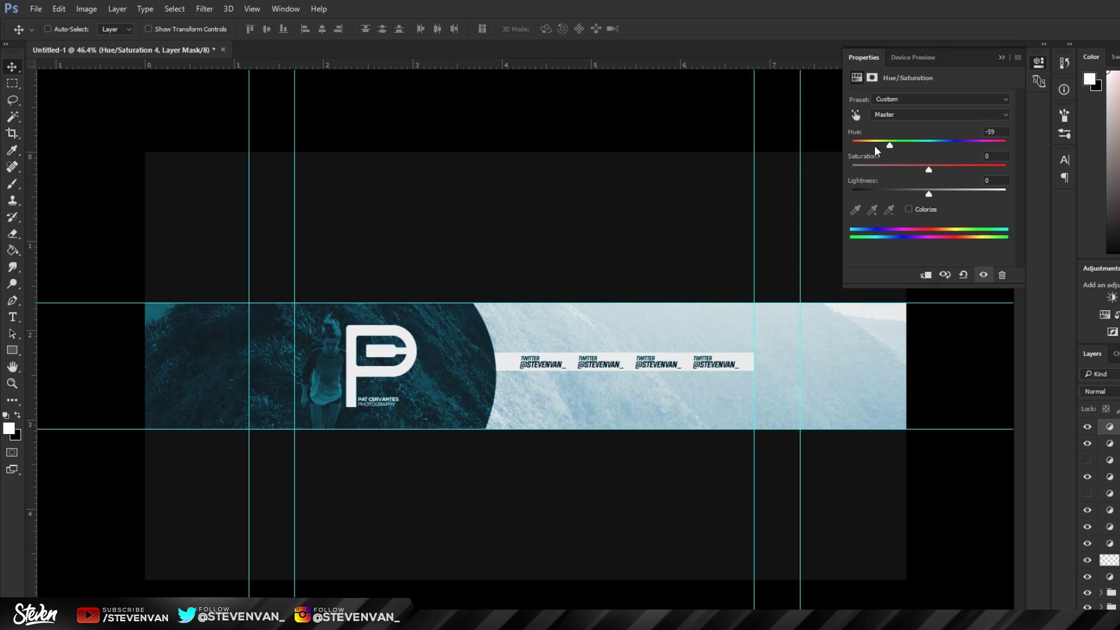
{"action": "mouse_move", "coordinate": [890, 145]}
{"action": "left_mouse_down"}
{"action": "mouse_move", "coordinate": [1017, 138]}
{"action": "mouse_move", "coordinate": [889, 157]}
{"action": "left_mouse_up"}
{"action": "left_click", "coordinate": [12, 383]}
{"action": "left_click_drag", "start_coordinate": [410, 366], "coordinate": [370, 366]}
Step: Toggle the top layer group's visibility to compare the teal tint against the untinted banner
{"action": "left_click", "coordinate": [1100, 426]}
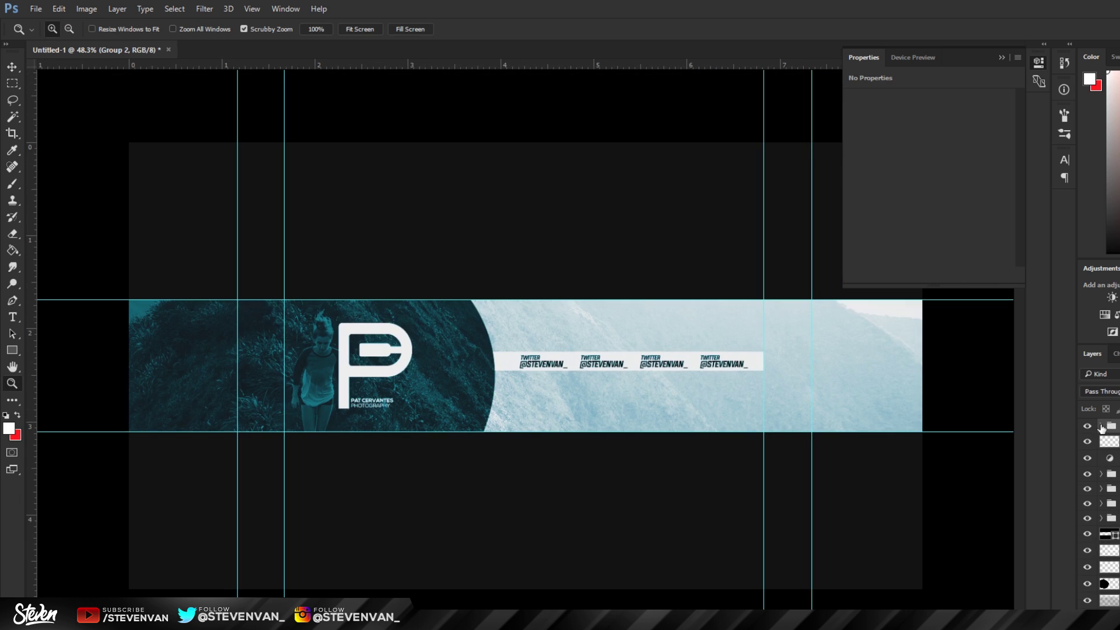
{"action": "left_click", "coordinate": [1089, 426]}
{"action": "left_click", "coordinate": [1089, 426]}
{"action": "left_click", "coordinate": [1089, 427]}
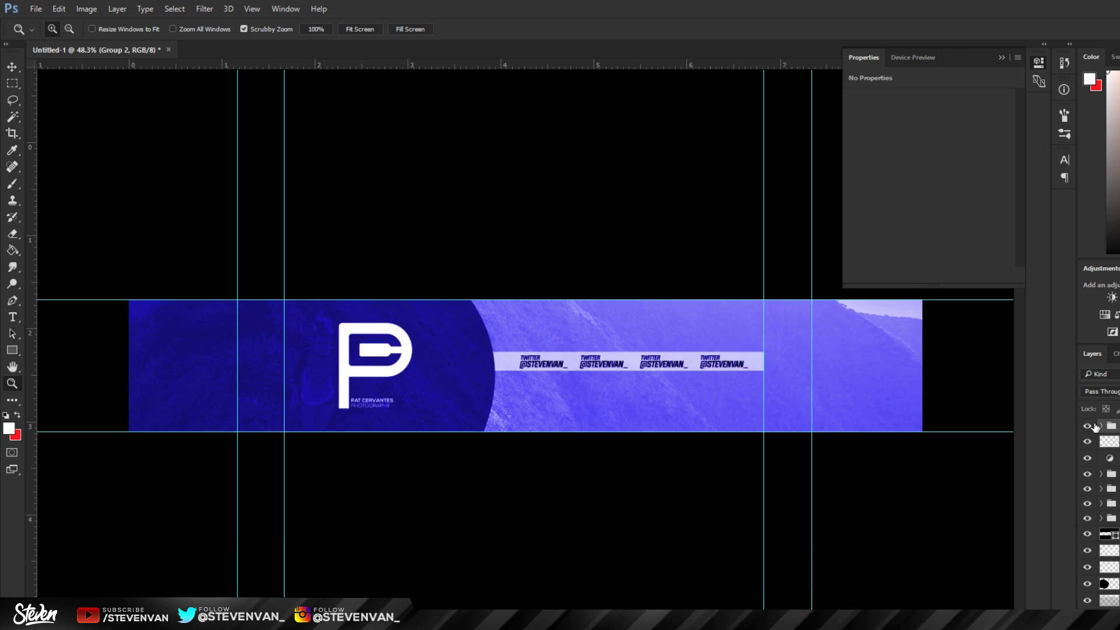
{"action": "left_click", "coordinate": [1089, 427]}
{"action": "left_click", "coordinate": [1089, 426]}
{"action": "left_click", "coordinate": [1089, 426]}
{"action": "left_click", "coordinate": [1088, 427]}
{"action": "left_click", "coordinate": [1089, 426]}
{"action": "left_click", "coordinate": [1095, 426]}
{"action": "left_click", "coordinate": [1095, 426]}
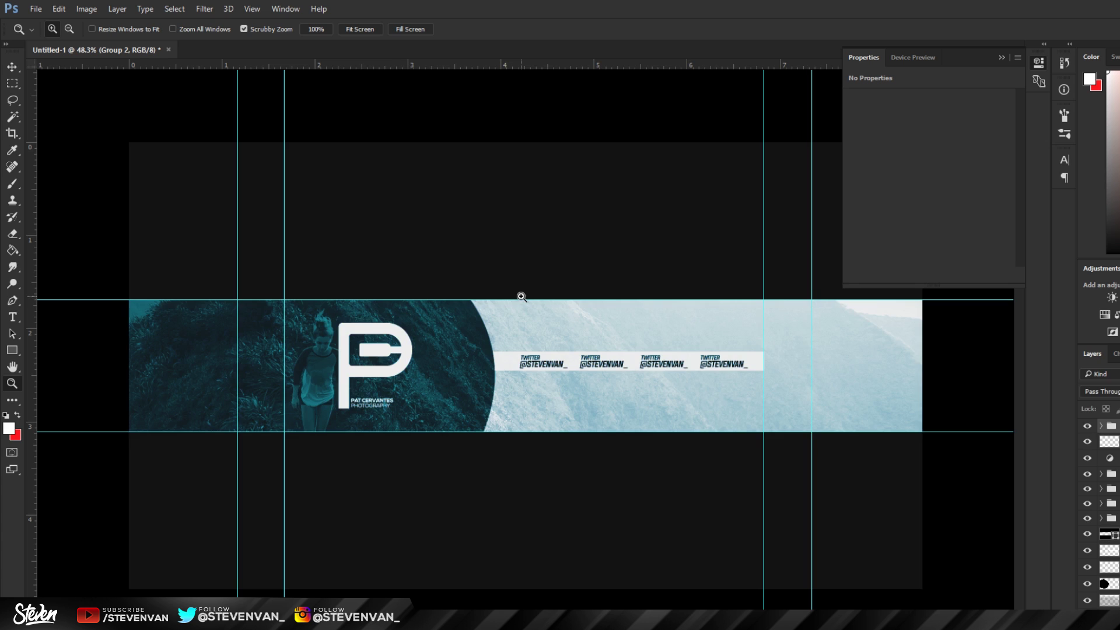
Step: Collapse the Properties panel for more canvas room and add a new empty layer
{"action": "left_click_drag", "start_coordinate": [477, 359], "coordinate": [502, 360]}
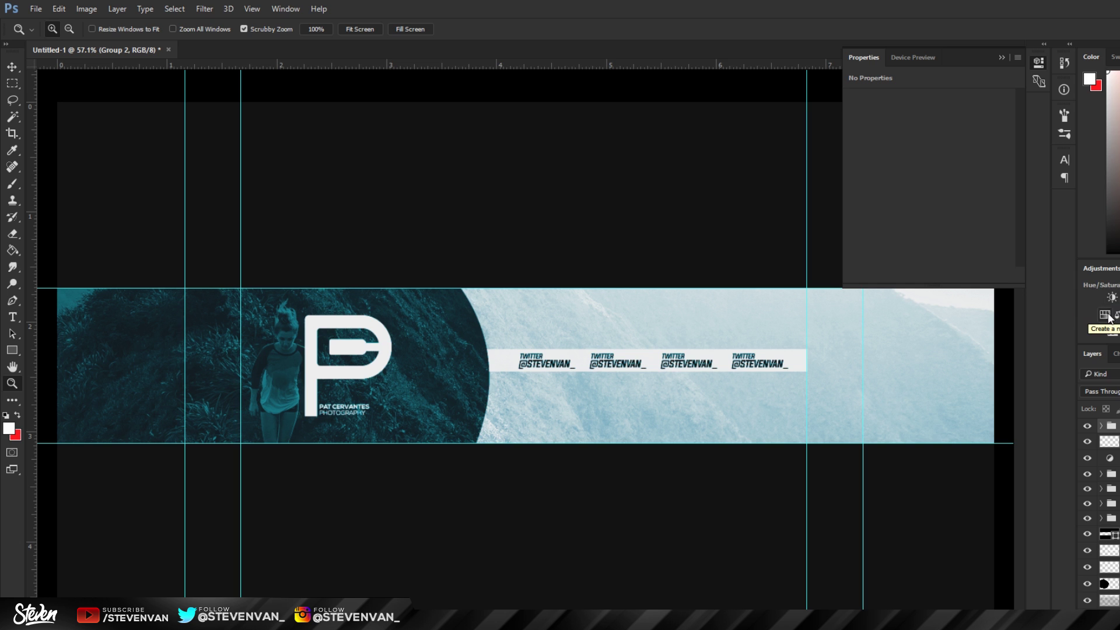
{"action": "left_click_drag", "start_coordinate": [401, 380], "coordinate": [432, 305]}
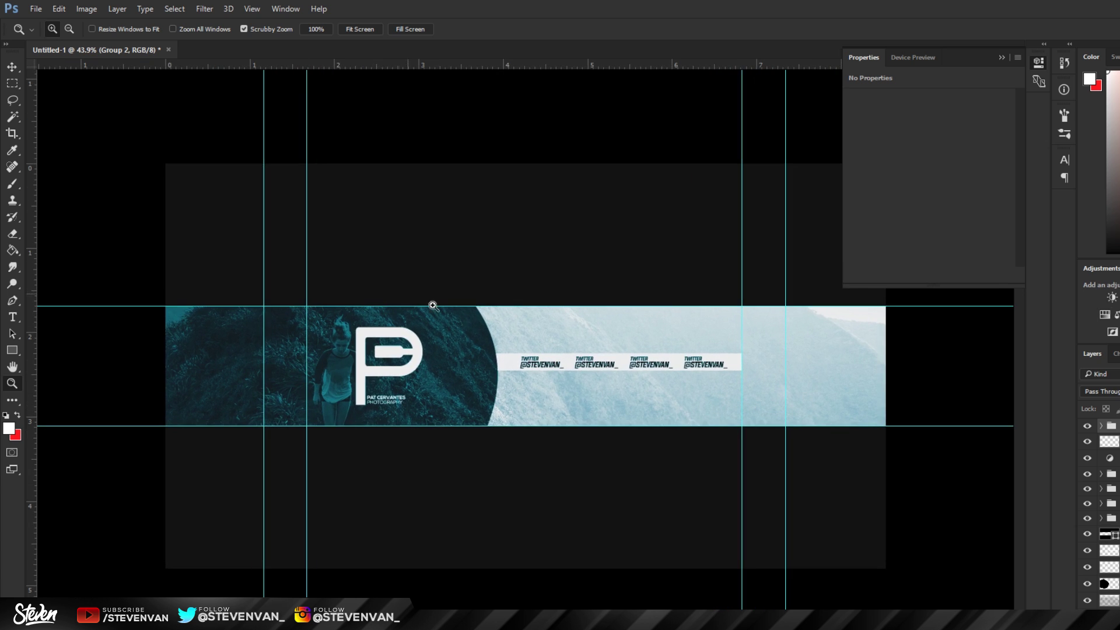
{"action": "left_click", "coordinate": [1001, 58]}
{"action": "left_click_drag", "start_coordinate": [203, 369], "coordinate": [274, 336]}
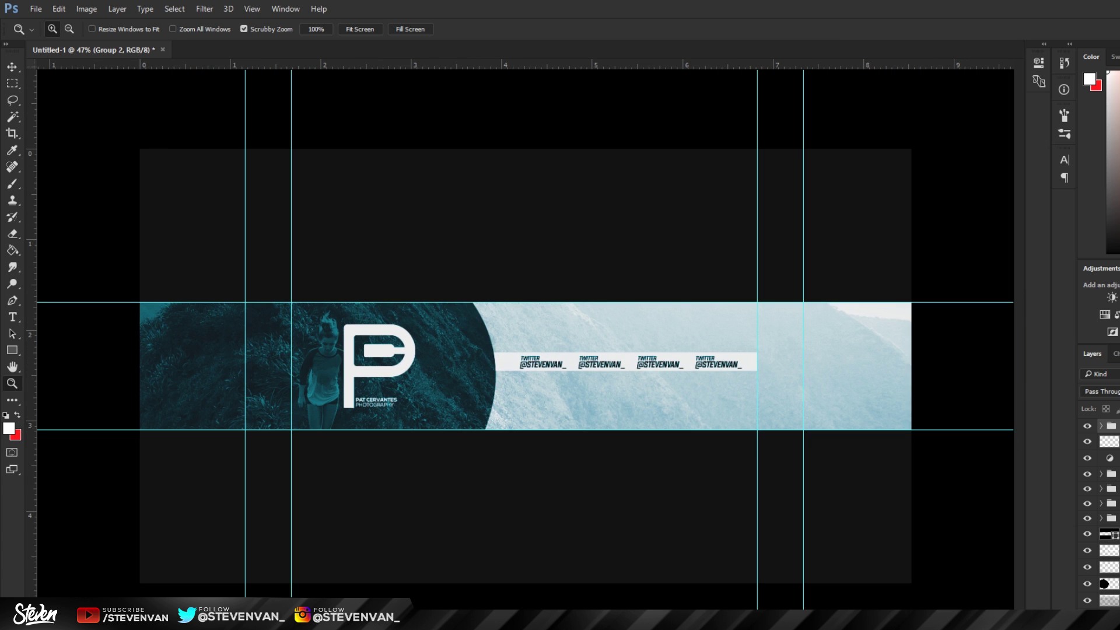
{"action": "key", "text": "ctrl+shift+alt+n"}
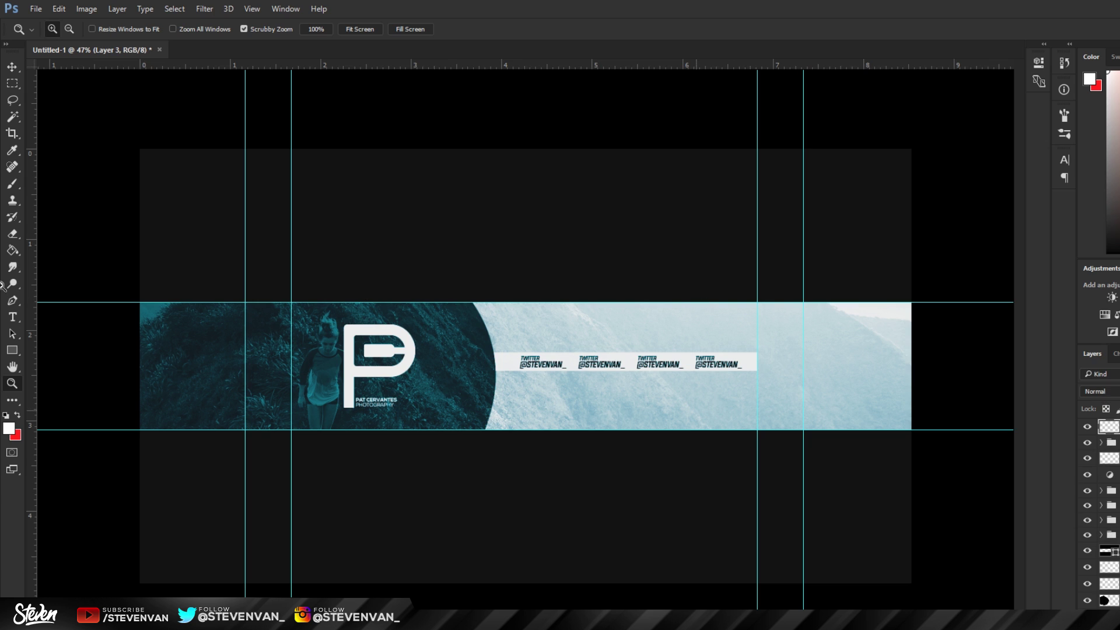
Step: Paint a white dab on the new layer with a soft 417 px brush
{"action": "left_click", "coordinate": [13, 184]}
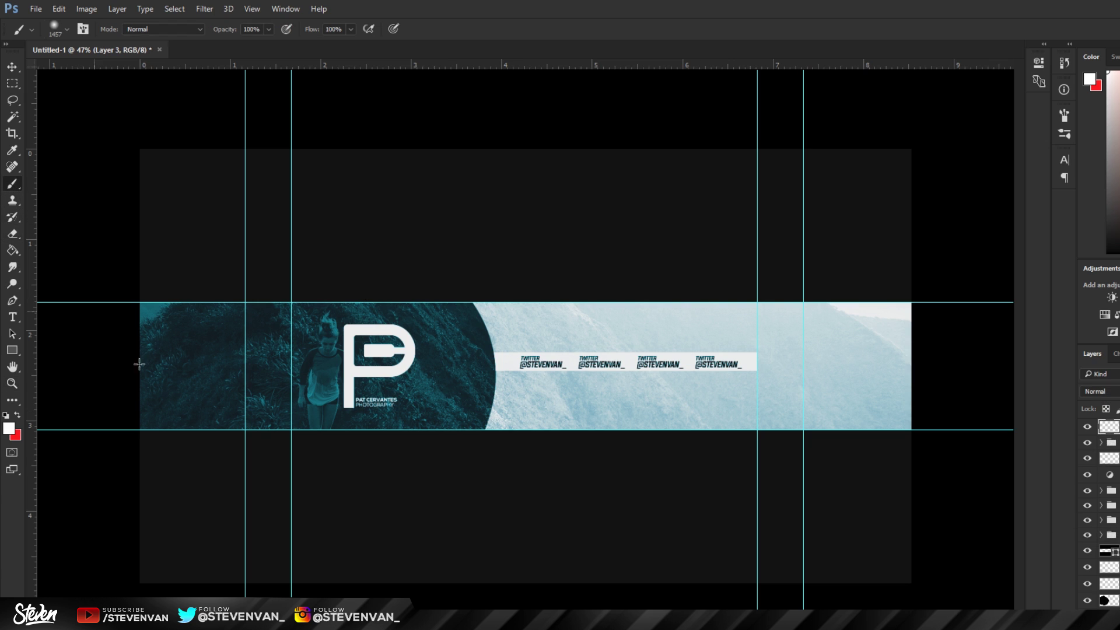
{"action": "left_click", "coordinate": [68, 29]}
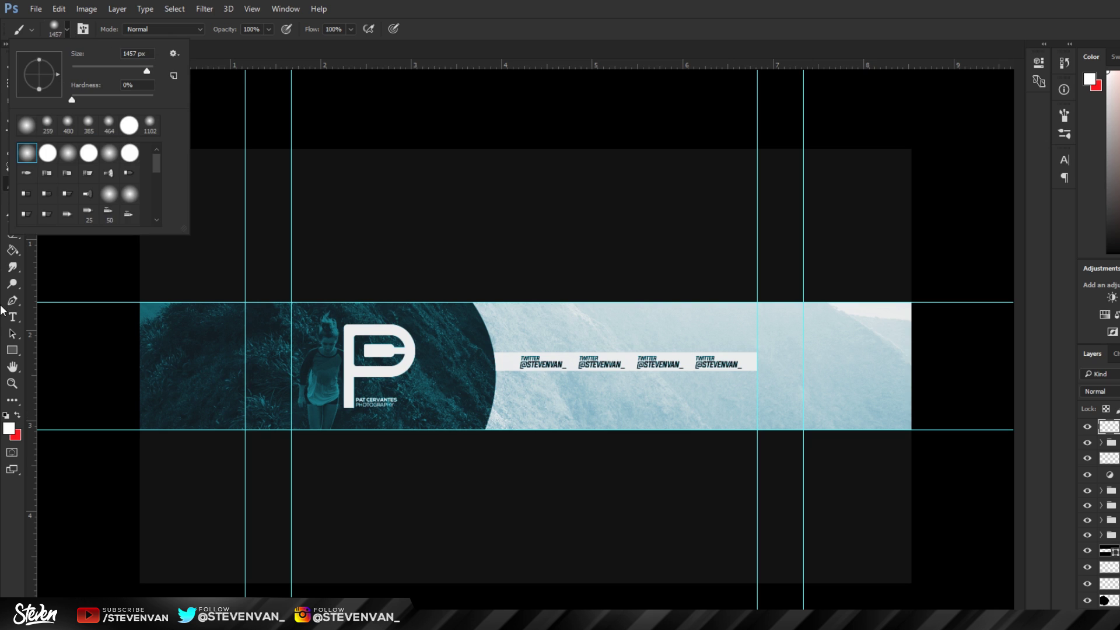
{"action": "left_click", "coordinate": [147, 53]}
{"action": "type", "text": "417"}
{"action": "key", "text": "Return"}
{"action": "key", "text": "Return"}
{"action": "left_click", "coordinate": [527, 298]}
Step: Move the glow layer beneath the dark panel shape and shift it to edge the panel
{"action": "key", "text": "ctrl+bracketleft"}
{"action": "key", "text": "ctrl+bracketleft"}
{"action": "key", "text": "ctrl+bracketleft"}
{"action": "key", "text": "ctrl+bracketleft"}
{"action": "key", "text": "ctrl+bracketleft"}
{"action": "key", "text": "ctrl+bracketleft"}
{"action": "key", "text": "ctrl+bracketleft"}
{"action": "key", "text": "ctrl+bracketleft"}
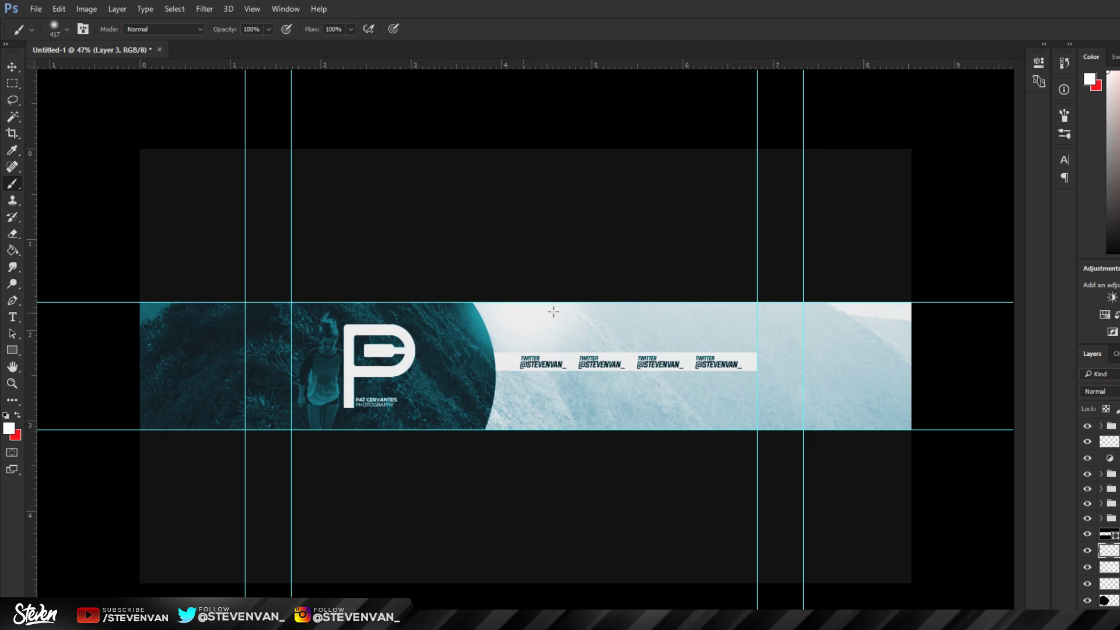
{"action": "left_click", "coordinate": [11, 66]}
{"action": "left_click_drag", "start_coordinate": [607, 291], "coordinate": [654, 270]}
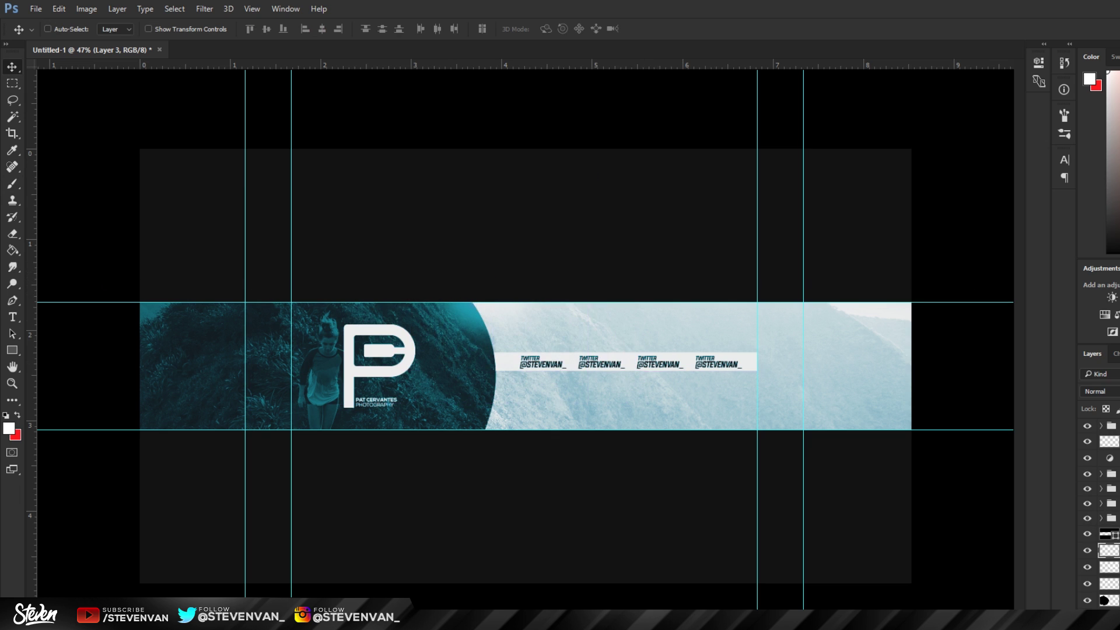
Step: Remove the edge-glow layer and set the soft brush to 165 px
{"action": "key", "text": "ctrl+e"}
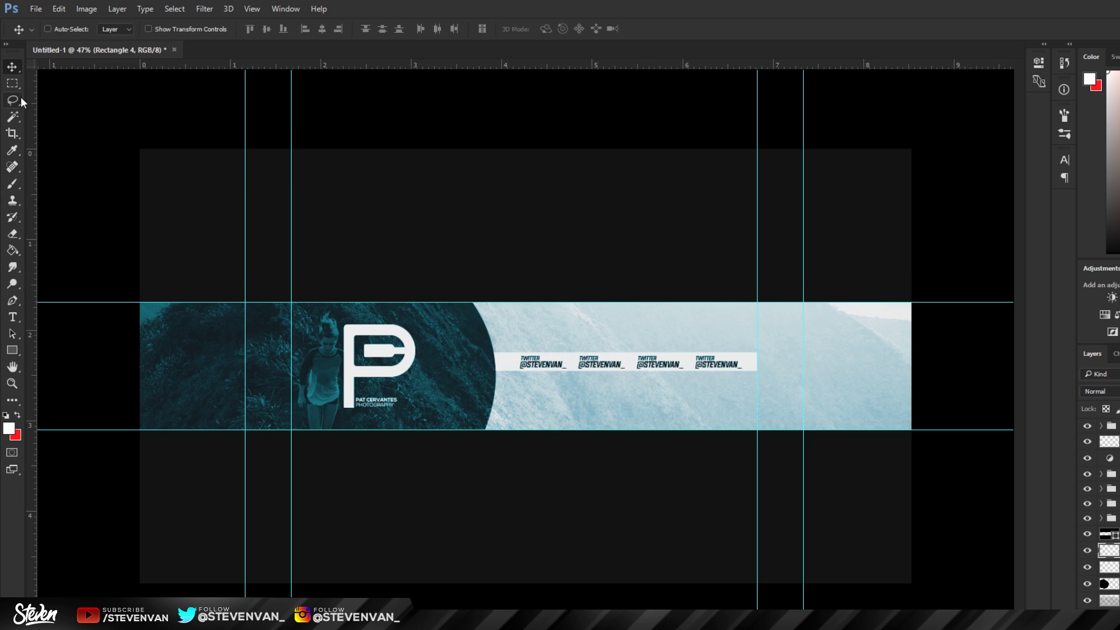
{"action": "left_click", "coordinate": [12, 183]}
{"action": "left_click", "coordinate": [65, 30]}
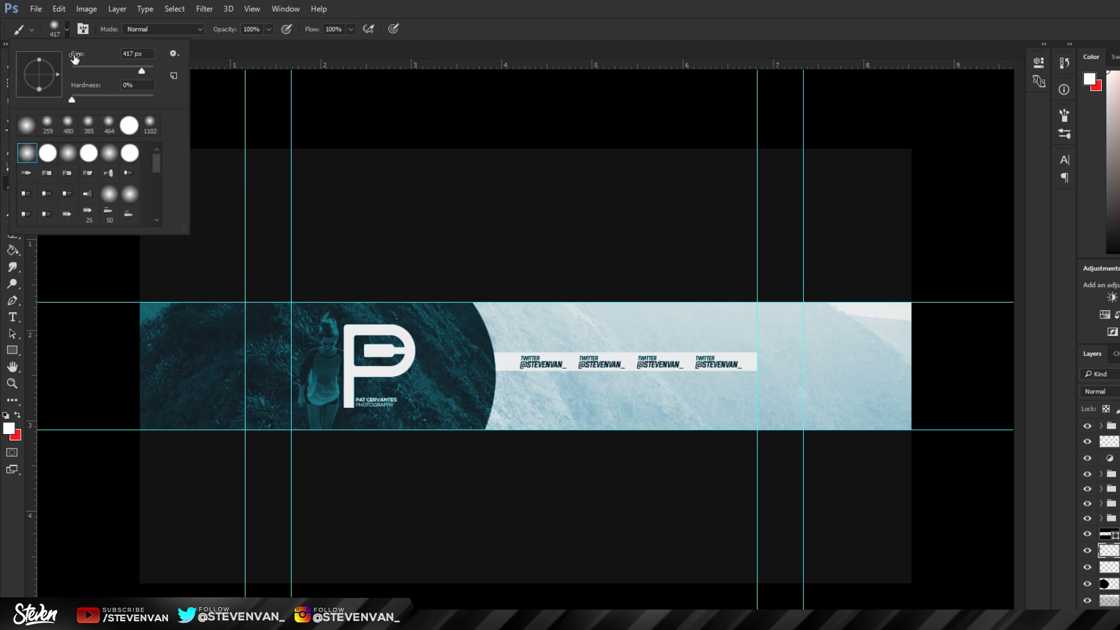
{"action": "left_click", "coordinate": [127, 71]}
{"action": "left_click", "coordinate": [2, 208]}
{"action": "left_click", "coordinate": [66, 29]}
{"action": "left_click", "coordinate": [2, 238]}
{"action": "right_click", "coordinate": [12, 183]}
{"action": "left_click", "coordinate": [67, 30]}
Step: Paint a few soft glow dabs on the banner, undoing a stray one
{"action": "left_click", "coordinate": [200, 338]}
{"action": "left_click", "coordinate": [270, 390]}
{"action": "left_click", "coordinate": [409, 318]}
{"action": "key", "text": "ctrl+z"}
{"action": "left_click", "coordinate": [443, 316]}
Step: On a fresh layer, paint white glow spots scattered across the banner, including the dark left side
{"action": "key", "text": "ctrl+shift+alt+n"}
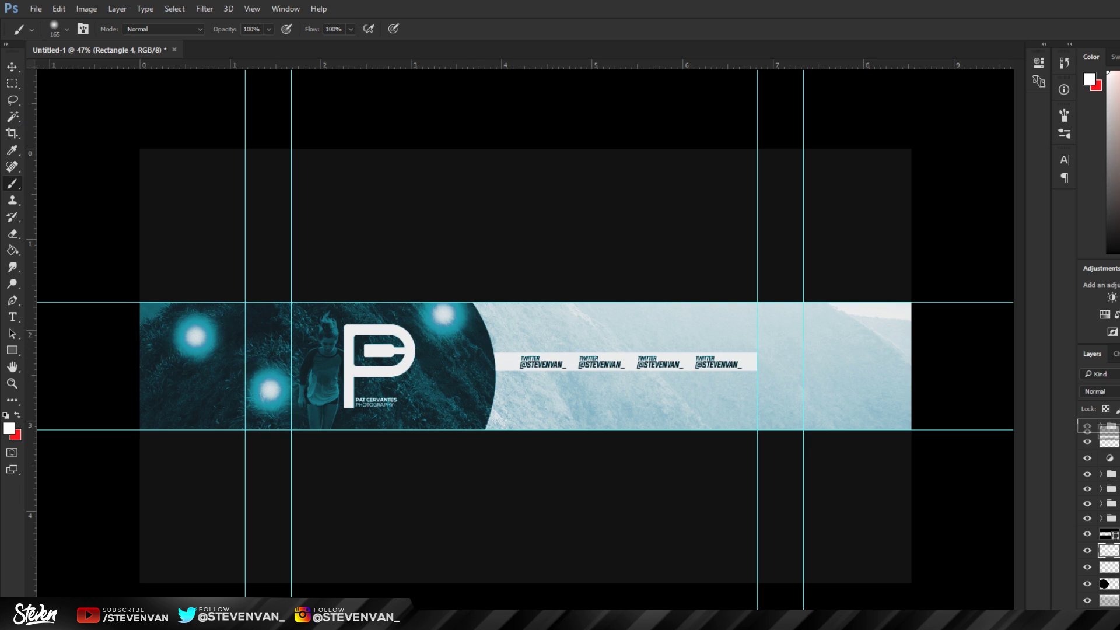
{"action": "left_click", "coordinate": [268, 330]}
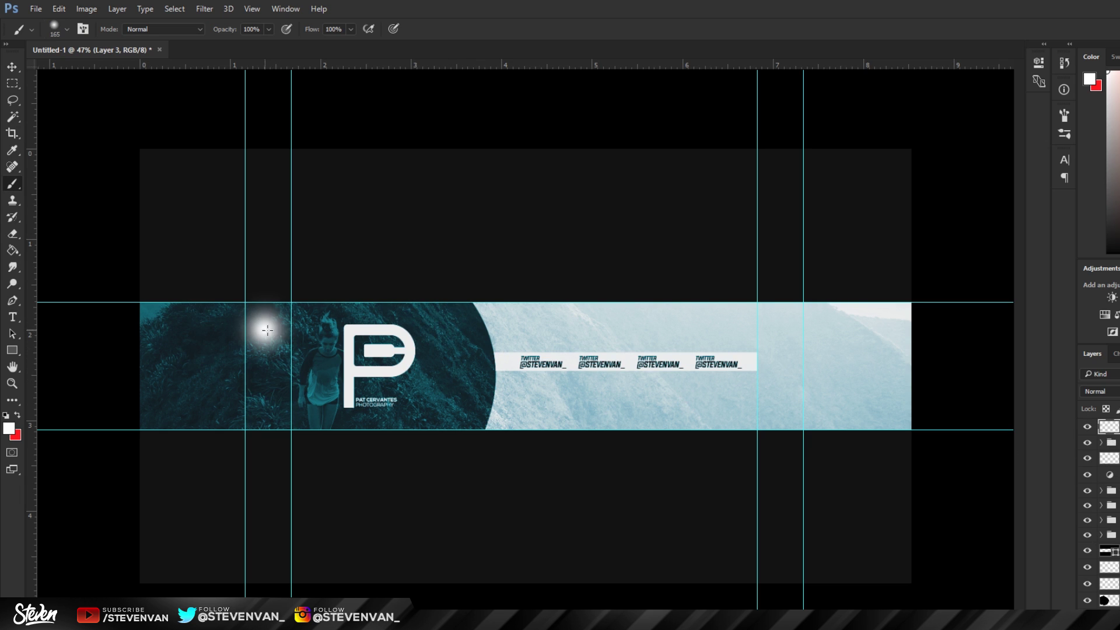
{"action": "left_click", "coordinate": [471, 399]}
{"action": "left_click", "coordinate": [517, 327]}
{"action": "left_click", "coordinate": [680, 413]}
{"action": "left_click", "coordinate": [769, 327]}
{"action": "left_click", "coordinate": [901, 379]}
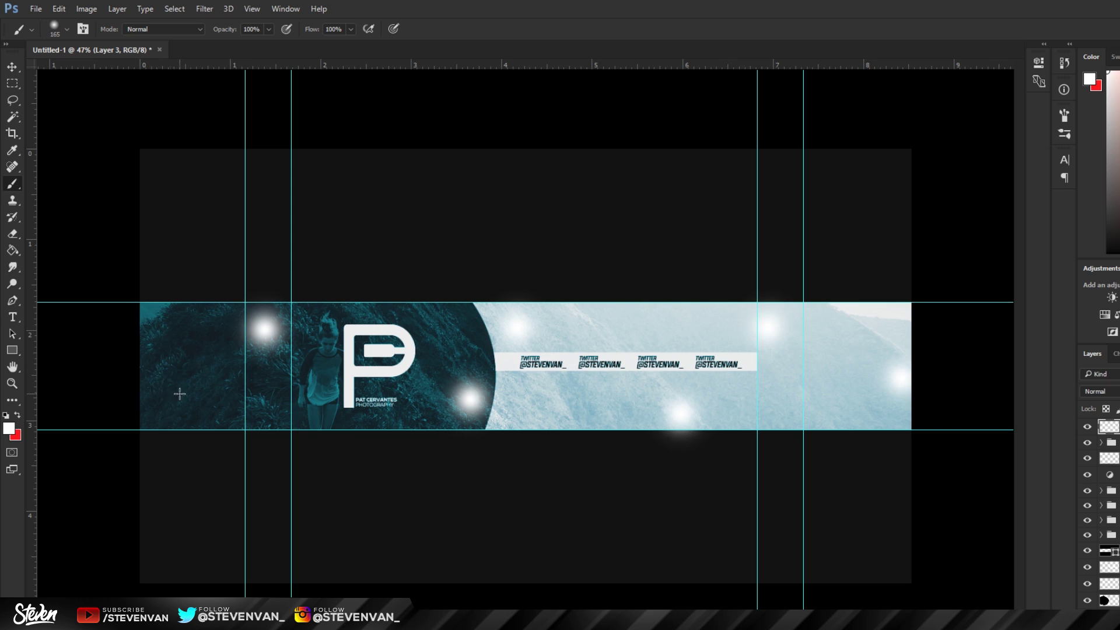
{"action": "left_click", "coordinate": [180, 394]}
Step: Set the glow layer's blend mode to Overlay and toggle it to compare
{"action": "left_click", "coordinate": [1110, 392]}
{"action": "left_click", "coordinate": [1096, 492]}
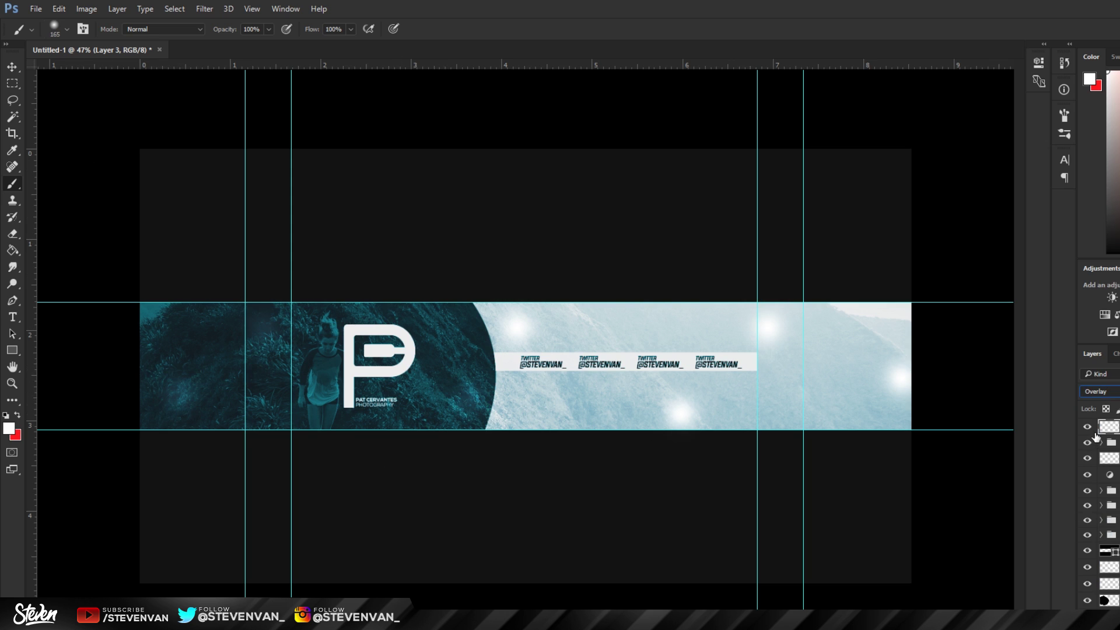
{"action": "left_click", "coordinate": [1087, 427]}
{"action": "left_click", "coordinate": [1088, 427]}
{"action": "scroll", "coordinate": [449, 389], "scroll_direction": "up", "scroll_amount": 3}
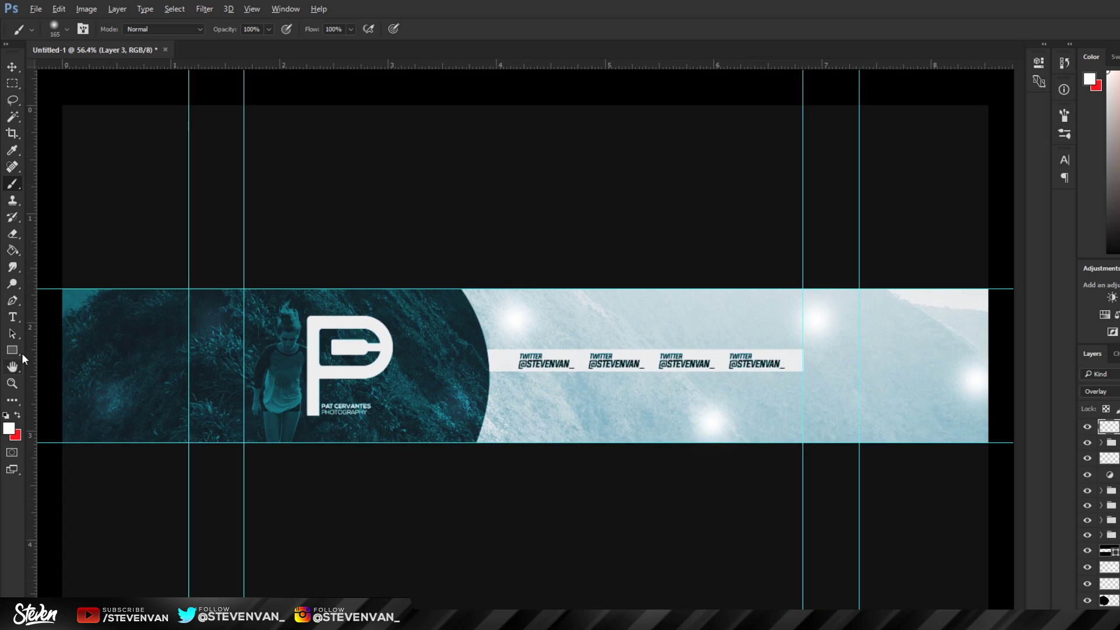
Step: Erase the glow spots on the light right side of the banner
{"action": "left_click", "coordinate": [13, 234]}
{"action": "left_click", "coordinate": [515, 318]}
{"action": "left_click", "coordinate": [711, 421]}
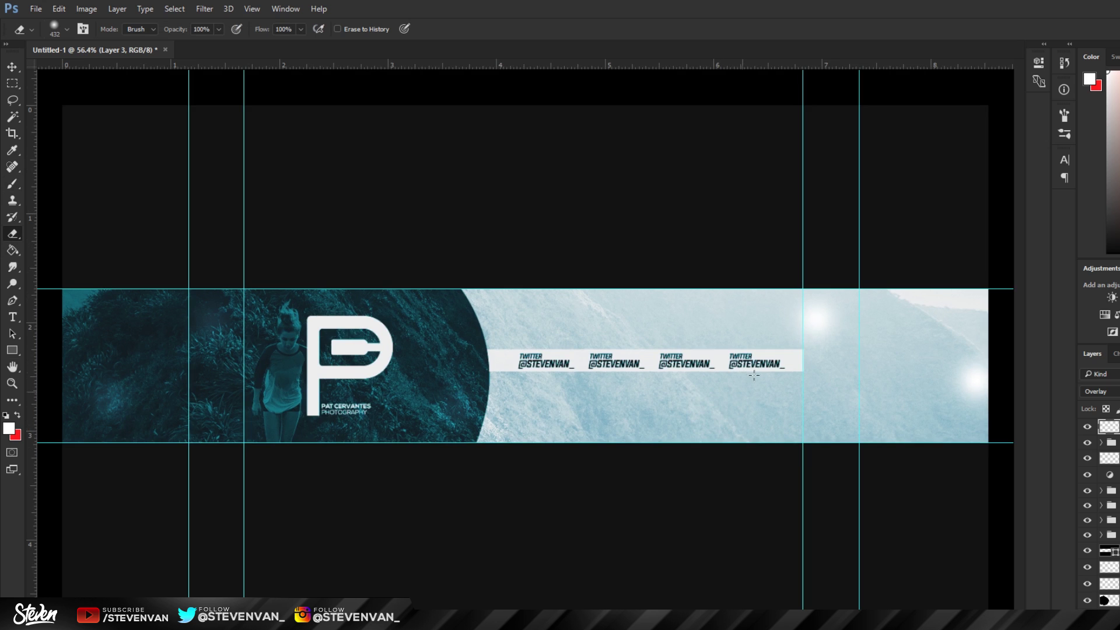
{"action": "left_click", "coordinate": [817, 320]}
{"action": "left_click", "coordinate": [972, 380]}
{"action": "scroll", "coordinate": [122, 385], "scroll_direction": "down", "scroll_amount": 2}
{"action": "scroll", "coordinate": [122, 385], "scroll_direction": "up", "scroll_amount": 3}
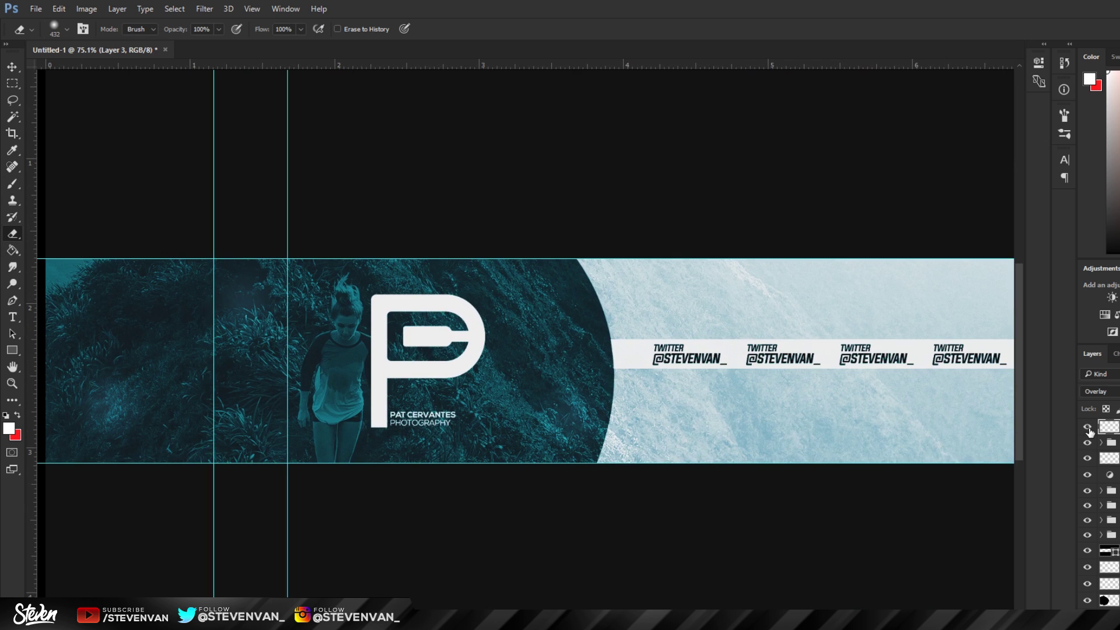
{"action": "key", "text": "ctrl+z"}
{"action": "key", "text": "ctrl+z"}
{"action": "key", "text": "ctrl+z"}
{"action": "key", "text": "ctrl+z"}
Step: Brush soft white glow over the runner and down the dark panel's curved edge, avoiding the P logo
{"action": "key", "text": "b"}
{"action": "left_click", "coordinate": [338, 308]}
{"action": "left_click", "coordinate": [324, 421]}
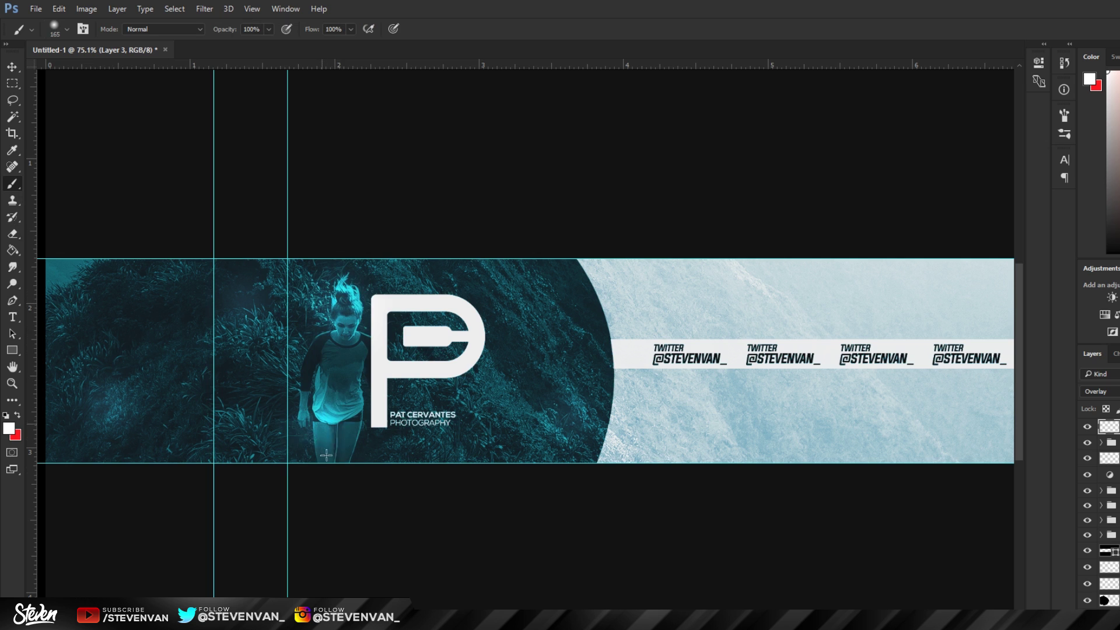
{"action": "left_click_drag", "start_coordinate": [326, 455], "coordinate": [335, 445]}
{"action": "left_click", "coordinate": [397, 416]}
{"action": "key", "text": "ctrl+z"}
{"action": "mouse_move", "coordinate": [393, 298]}
{"action": "left_mouse_down"}
{"action": "mouse_move", "coordinate": [353, 403]}
{"action": "mouse_move", "coordinate": [450, 443]}
{"action": "mouse_move", "coordinate": [434, 289]}
{"action": "left_mouse_up"}
{"action": "key", "text": "ctrl+z"}
{"action": "mouse_move", "coordinate": [574, 275]}
{"action": "left_mouse_down"}
{"action": "mouse_move", "coordinate": [596, 355]}
{"action": "mouse_move", "coordinate": [567, 450]}
{"action": "left_mouse_up"}
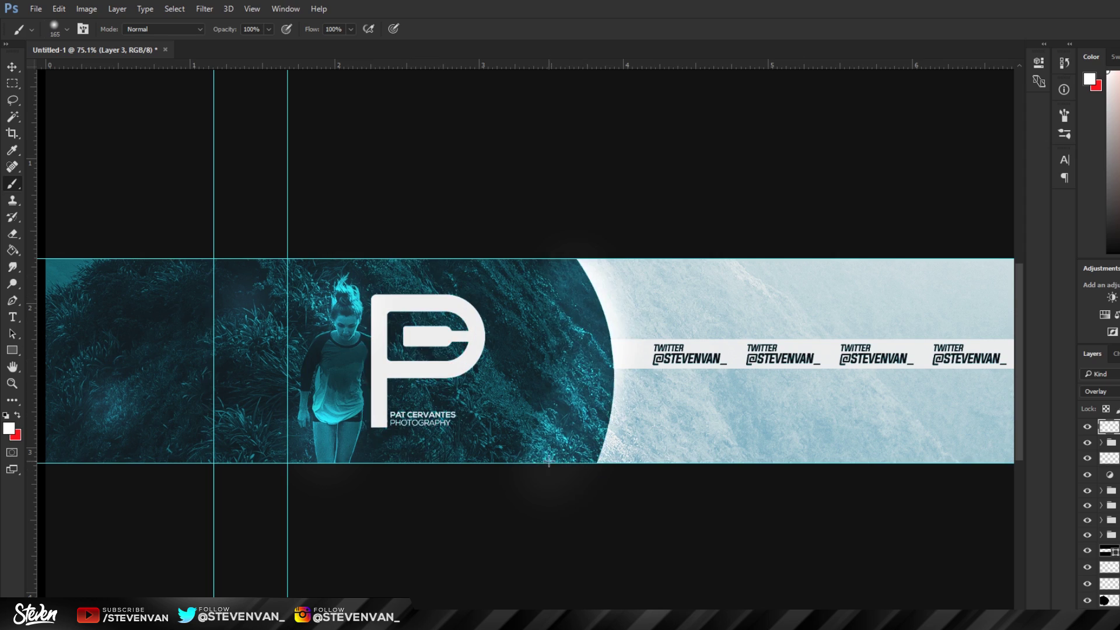
{"action": "scroll", "coordinate": [548, 461], "scroll_direction": "down", "scroll_amount": 5}
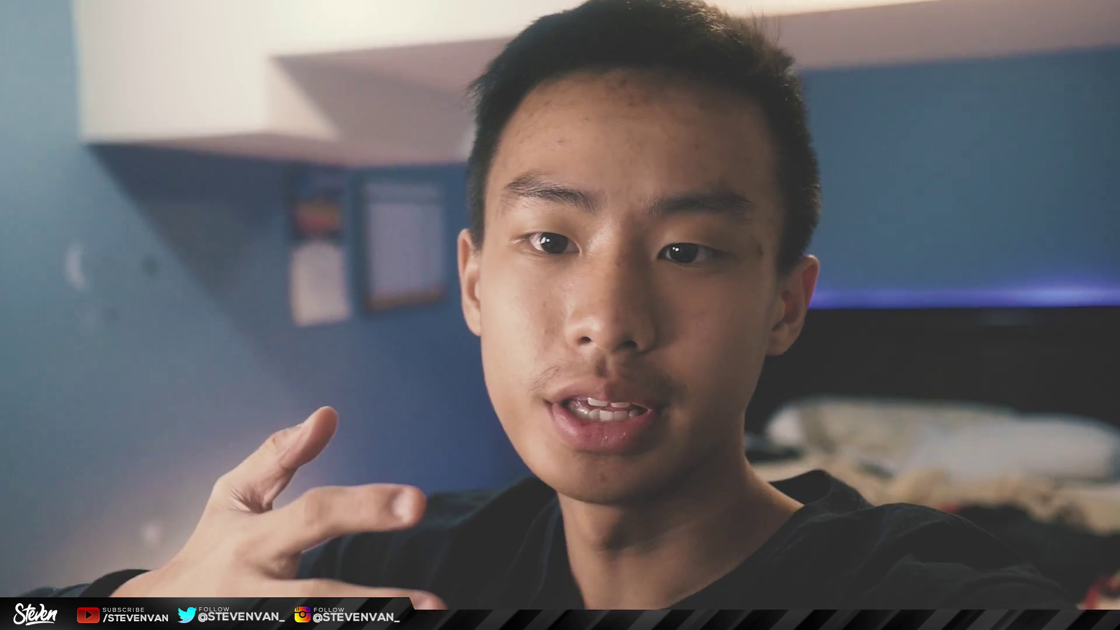